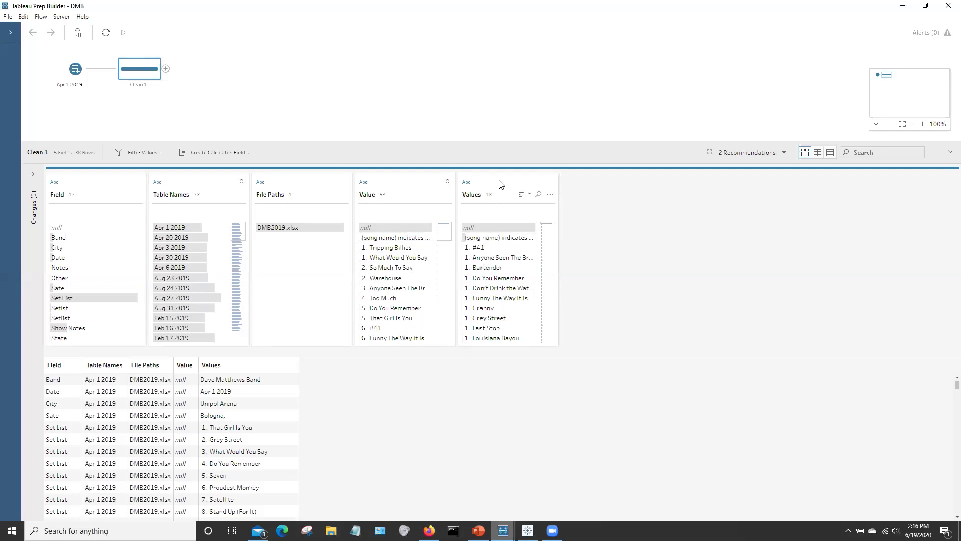
# Merge the Values field into Value, group the Field column's values by spelling, and inspect the Set List group's members
pyautogui.moveTo(500, 184); pyautogui.dragTo(393, 199)
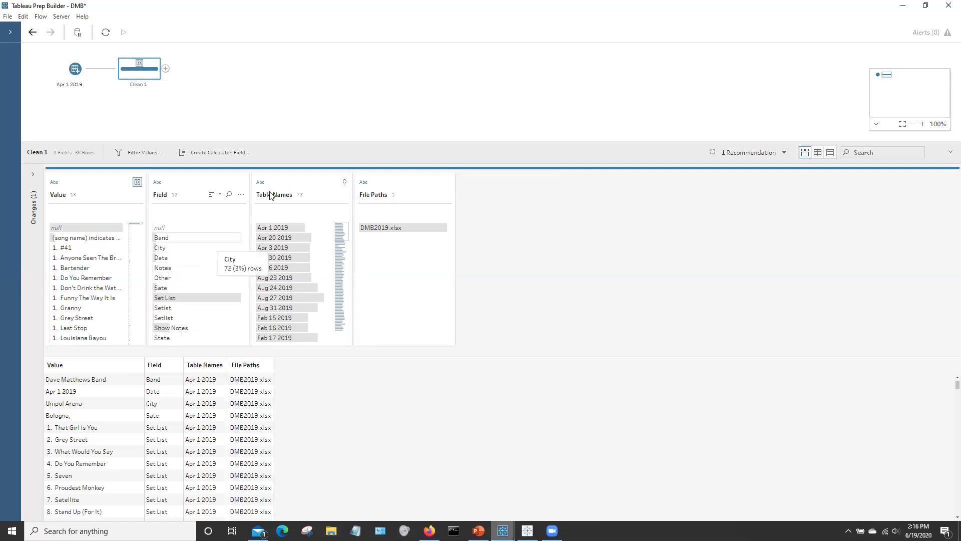
pyautogui.click(241, 195)
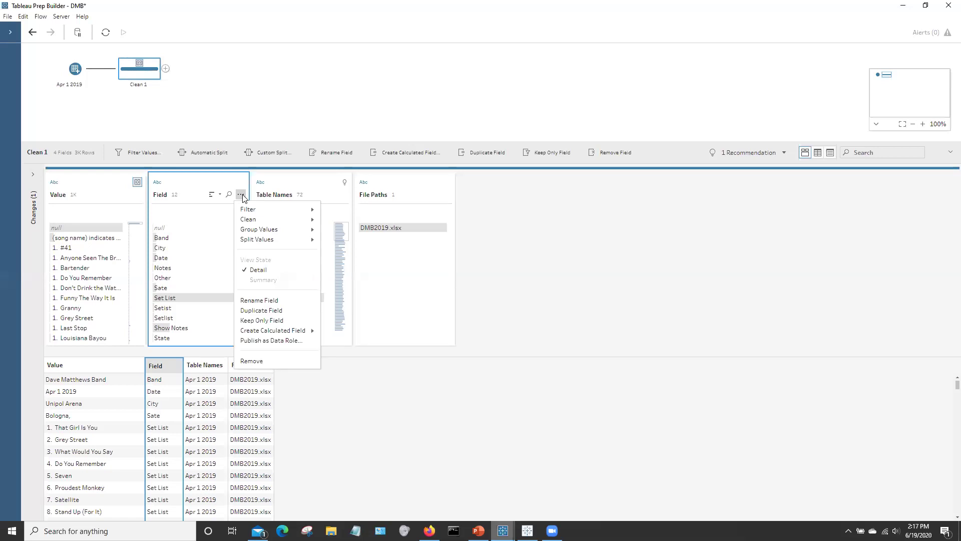
pyautogui.moveTo(248, 229)
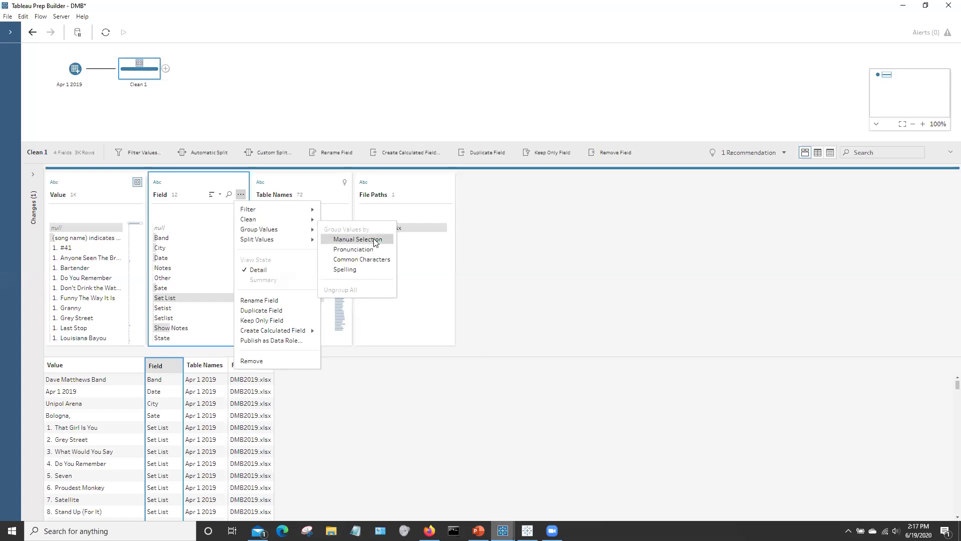
pyautogui.click(352, 269)
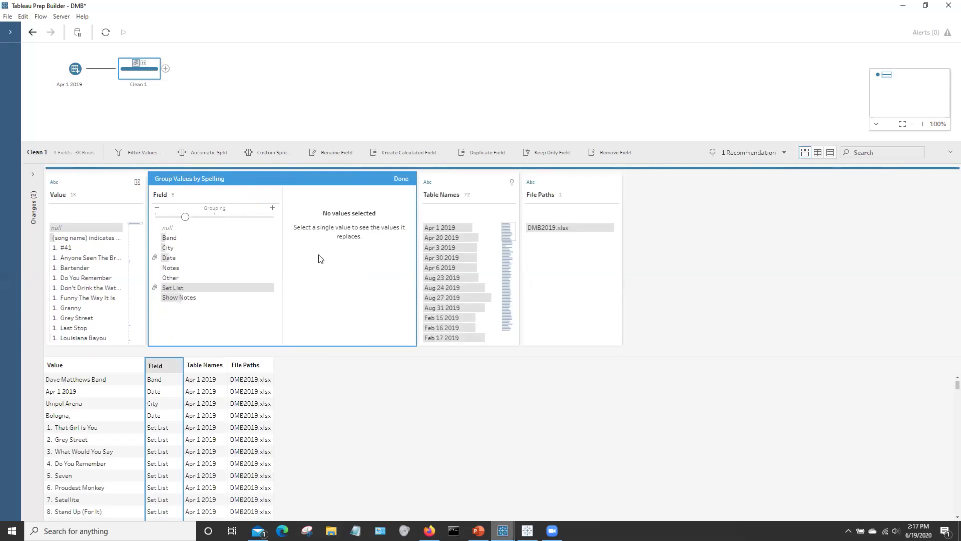
pyautogui.click(171, 288)
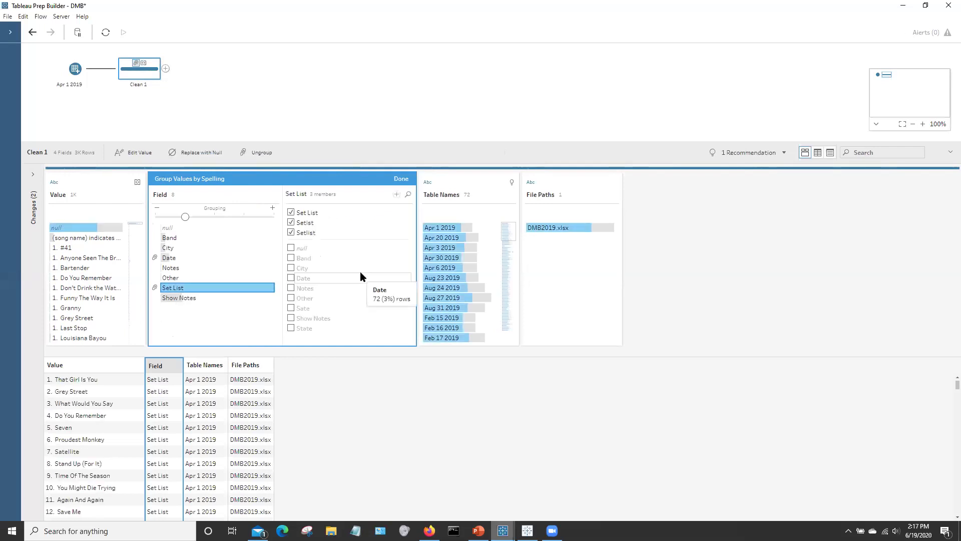
# Remove Sate and State from the Date group in the Field column
pyautogui.click(173, 261)
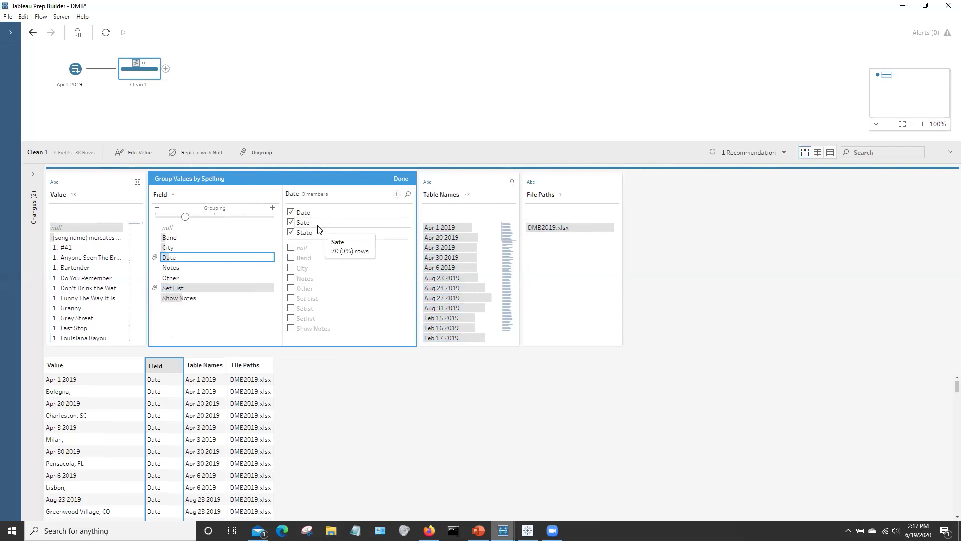
pyautogui.click(292, 224)
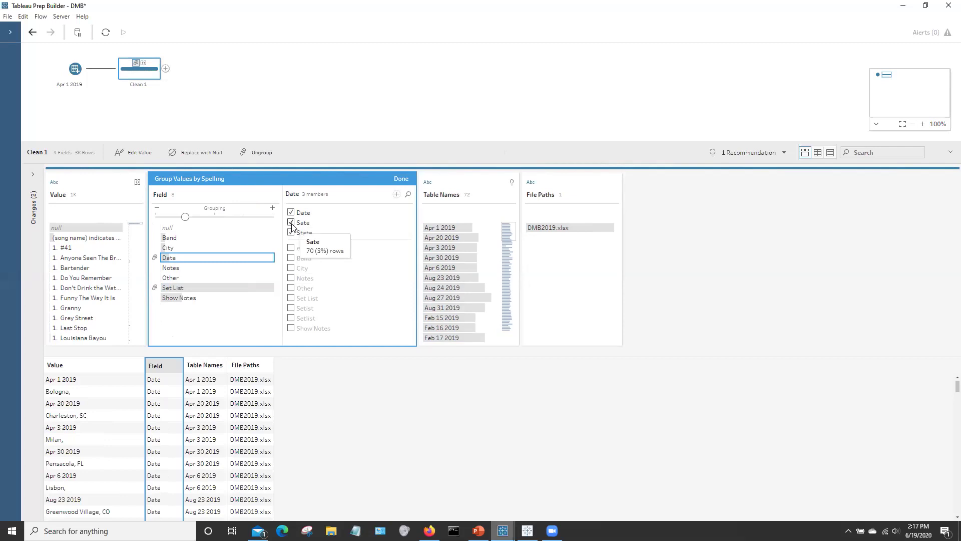
pyautogui.click(292, 233)
pyautogui.click(301, 225)
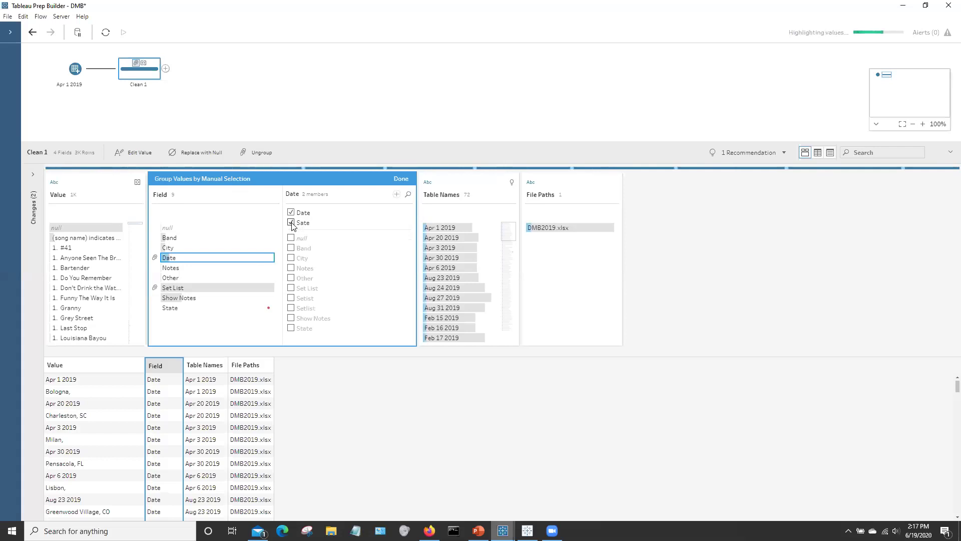
pyautogui.click(292, 222)
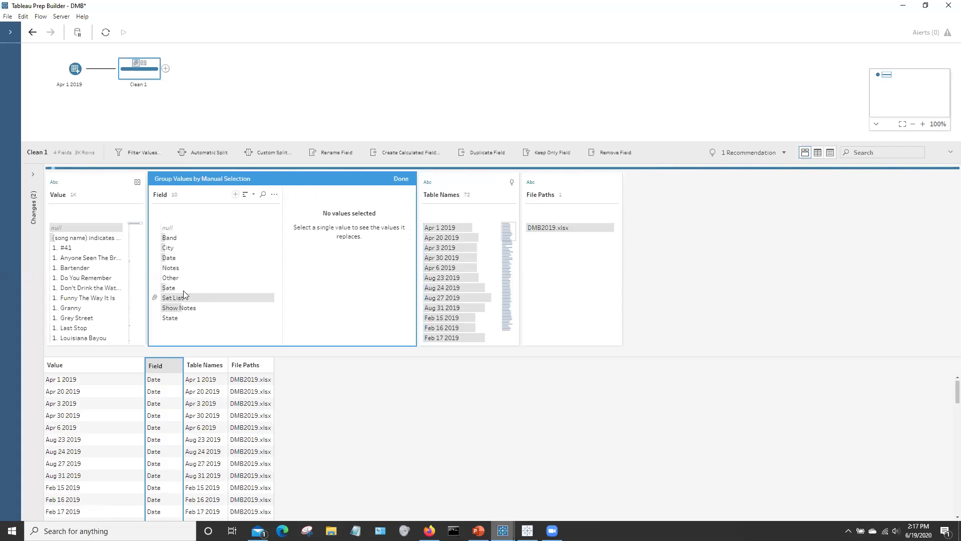
# Group the Sate and State values of the Field column together under State
pyautogui.click(183, 288)
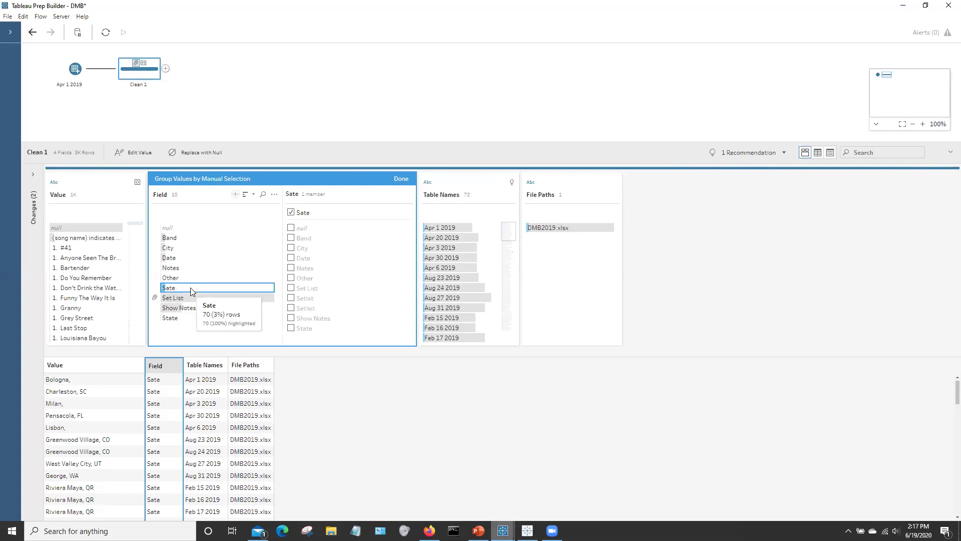
pyautogui.keyDown('ctrl'); pyautogui.click(176, 318); pyautogui.keyUp('ctrl')
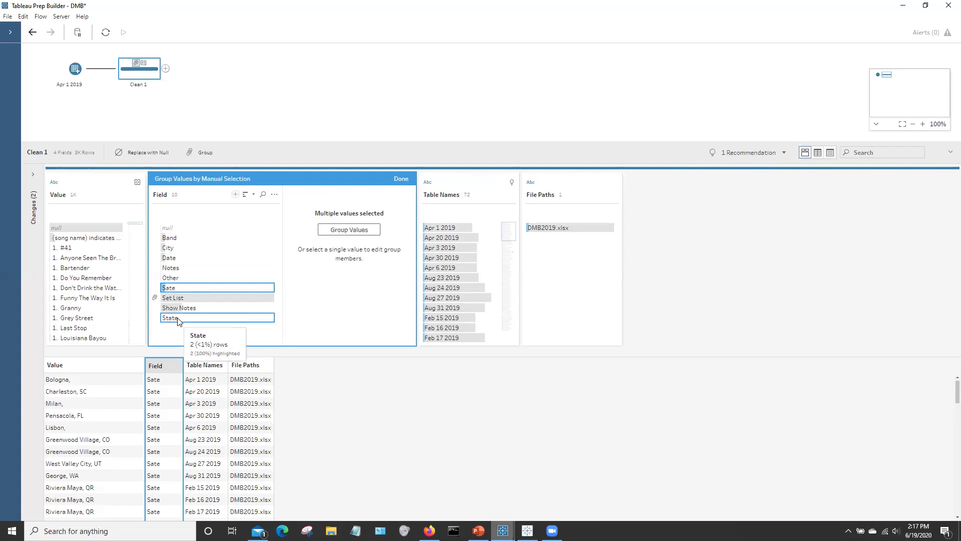
pyautogui.rightClick(177, 320)
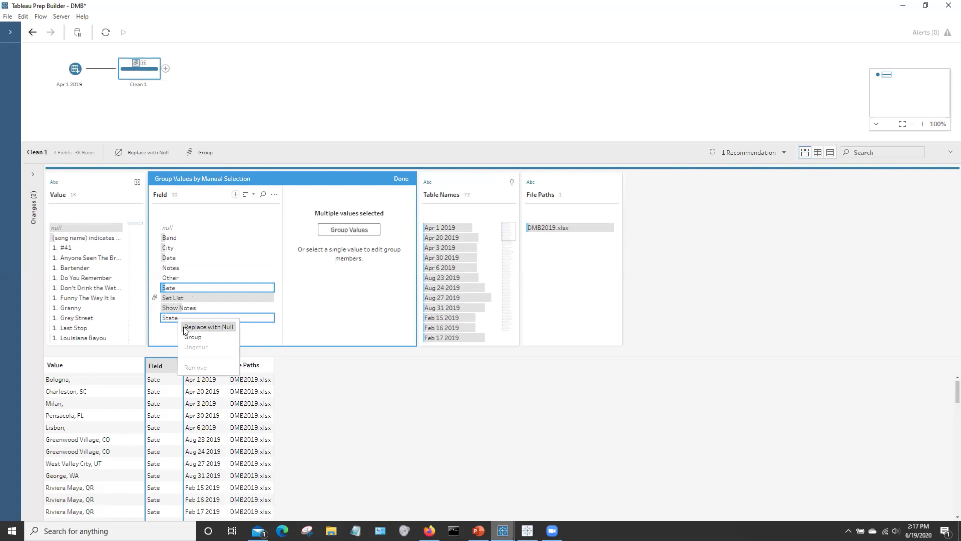
pyautogui.click(193, 337)
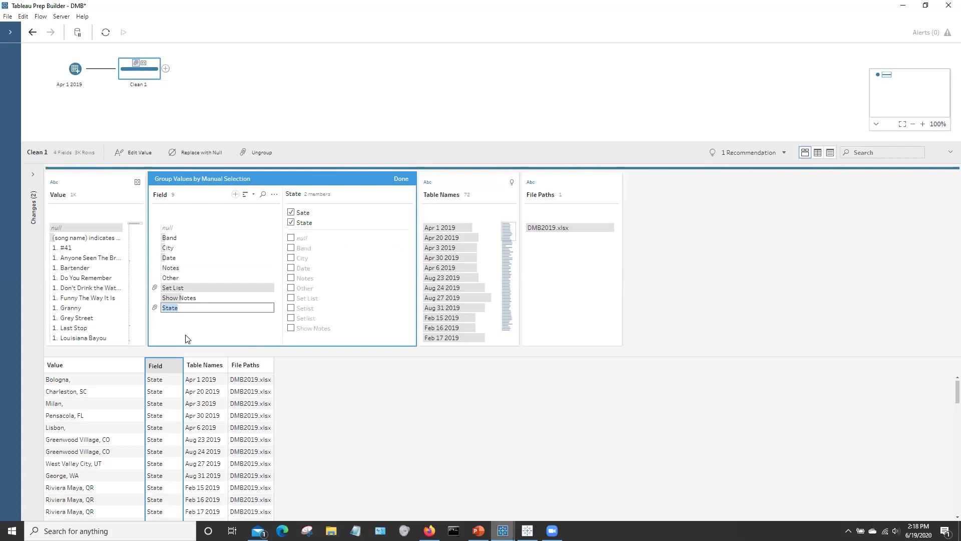
# Group Notes with Show Notes in the Field column and finish the manual grouping
pyautogui.click(177, 271)
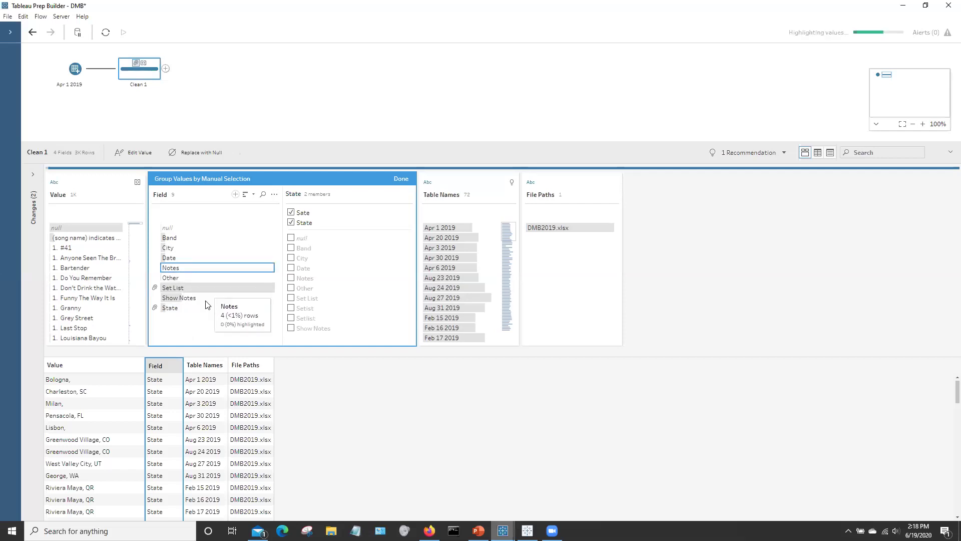
pyautogui.keyDown('ctrl'); pyautogui.click(199, 301); pyautogui.keyUp('ctrl')
pyautogui.rightClick(200, 301)
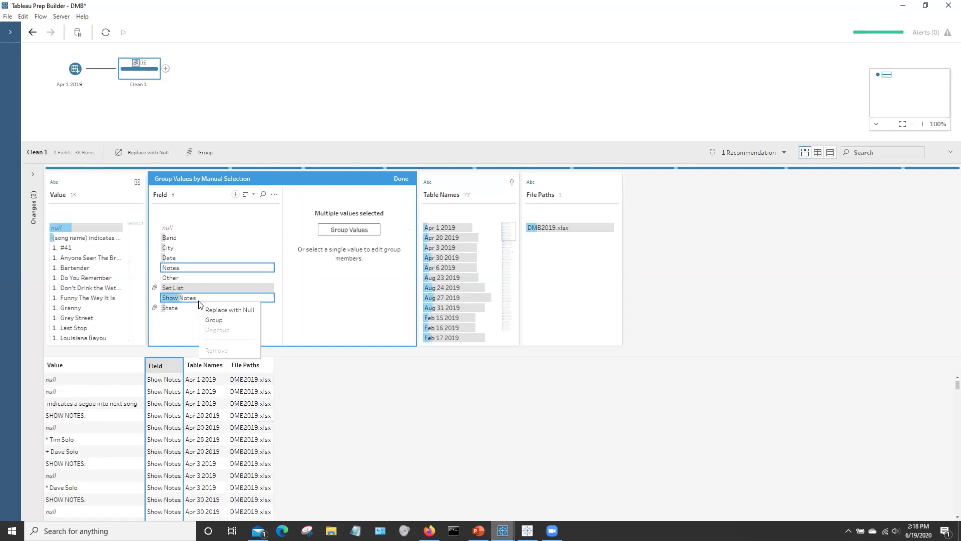
pyautogui.click(209, 320)
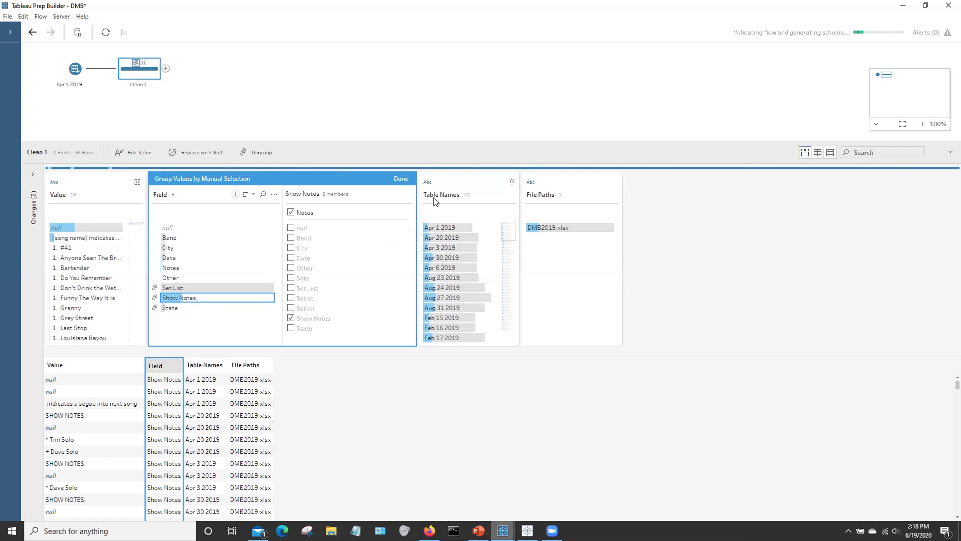
pyautogui.click(401, 179)
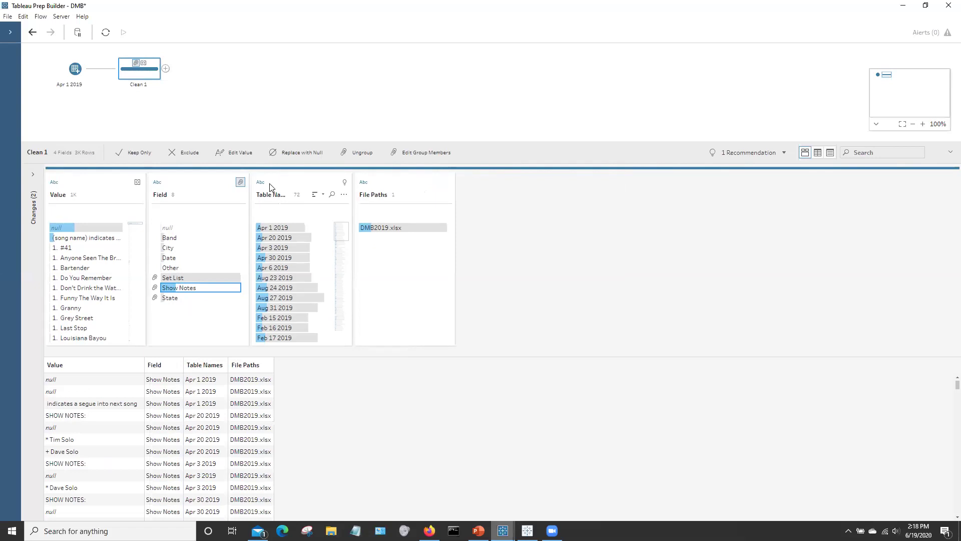
# Change the data type of the Table Names field from String to Date
pyautogui.moveTo(308, 248)
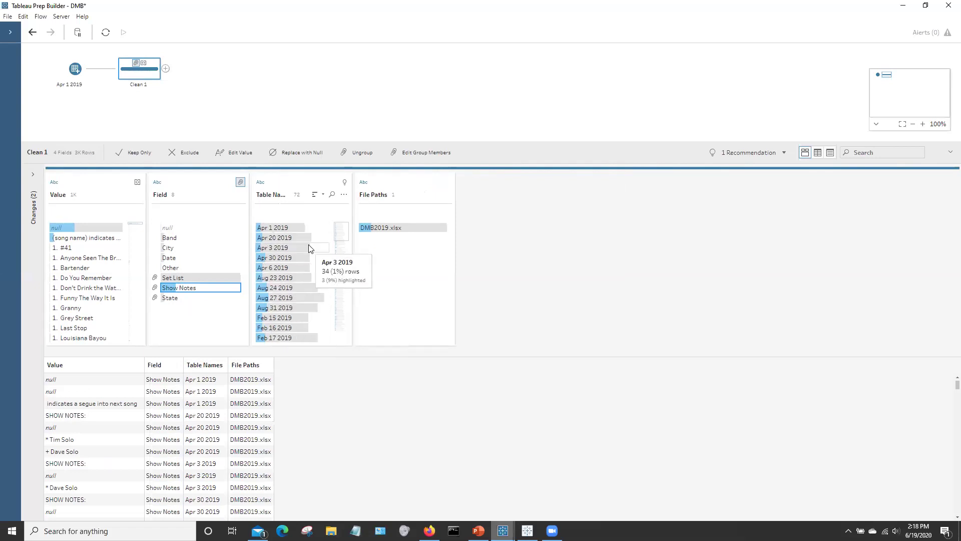
pyautogui.moveTo(279, 231)
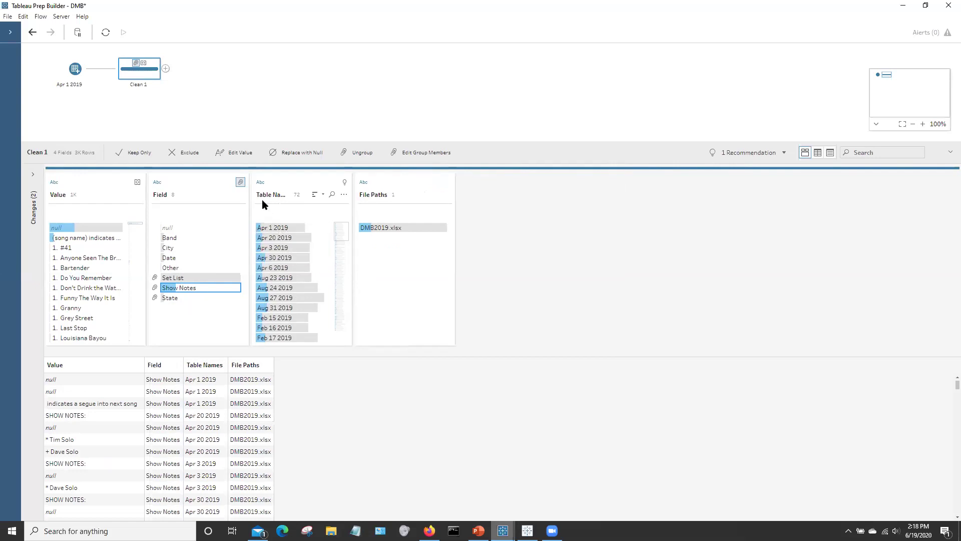
pyautogui.click(260, 184)
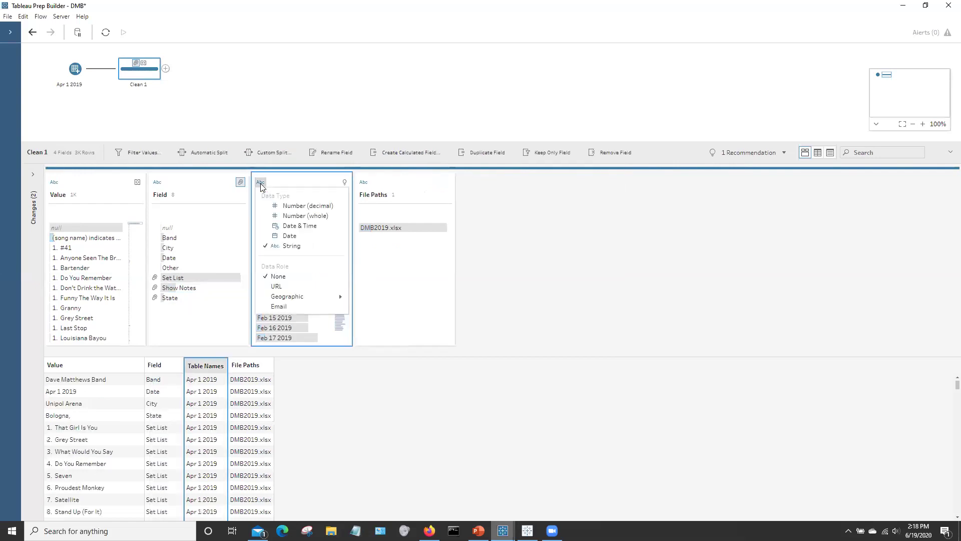
pyautogui.click(284, 244)
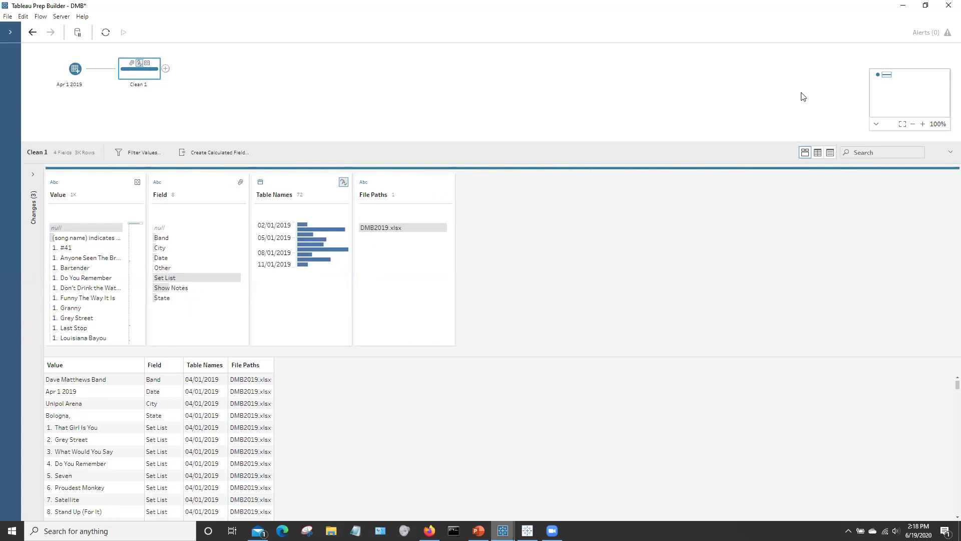
# Switch to PowerPoint, run the slide show, and advance to the "Reason #3 Unions" slide
pyautogui.click(904, 7)
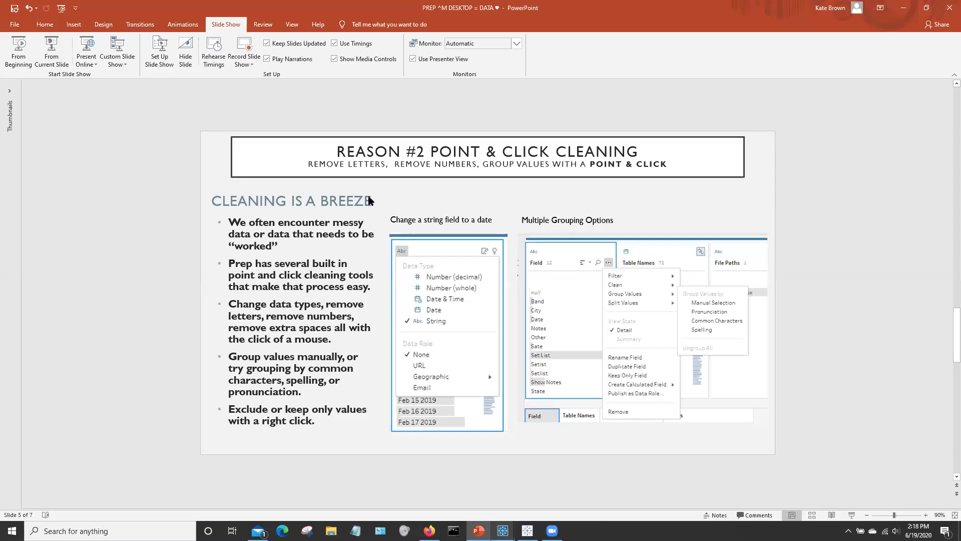
pyautogui.click(9, 48)
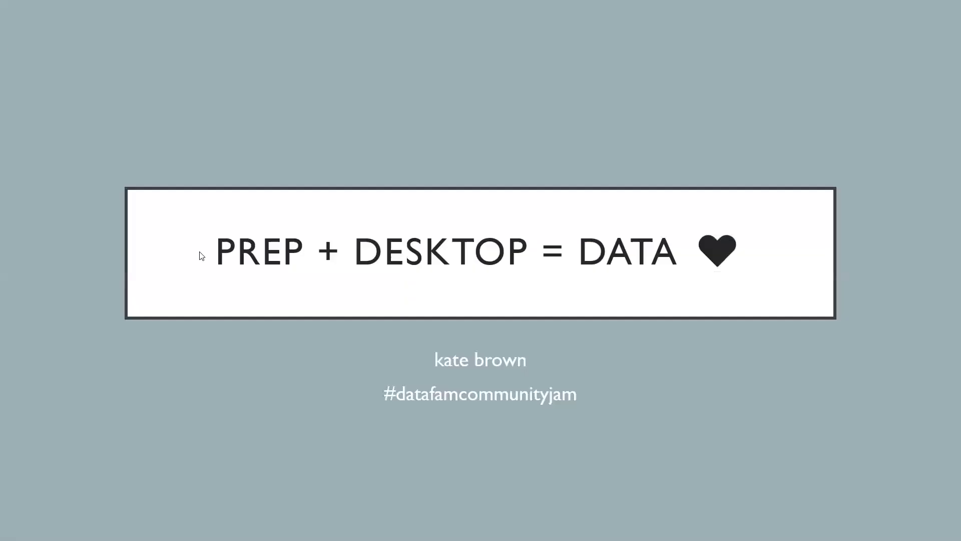
pyautogui.click(249, 312)
pyautogui.click(249, 313)
pyautogui.click(249, 313)
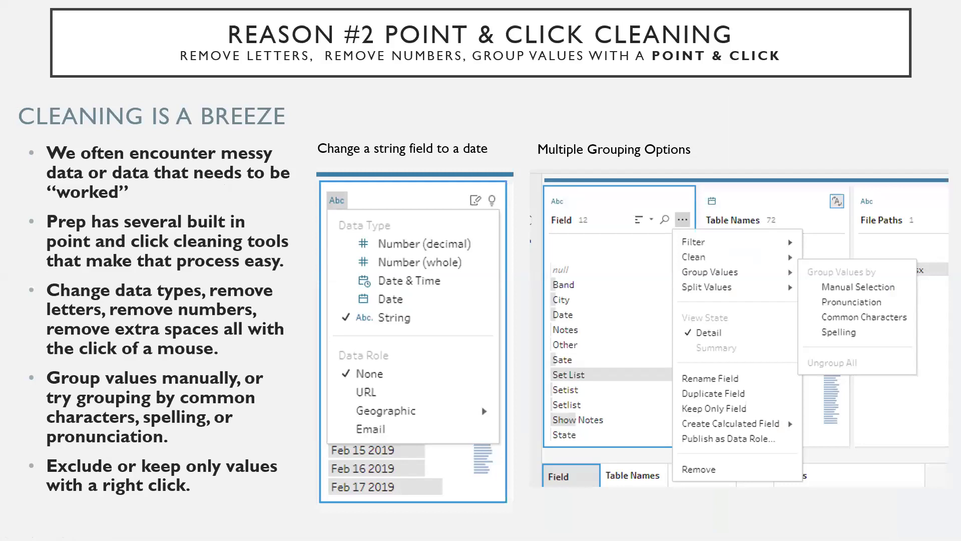
pyautogui.click(240, 198)
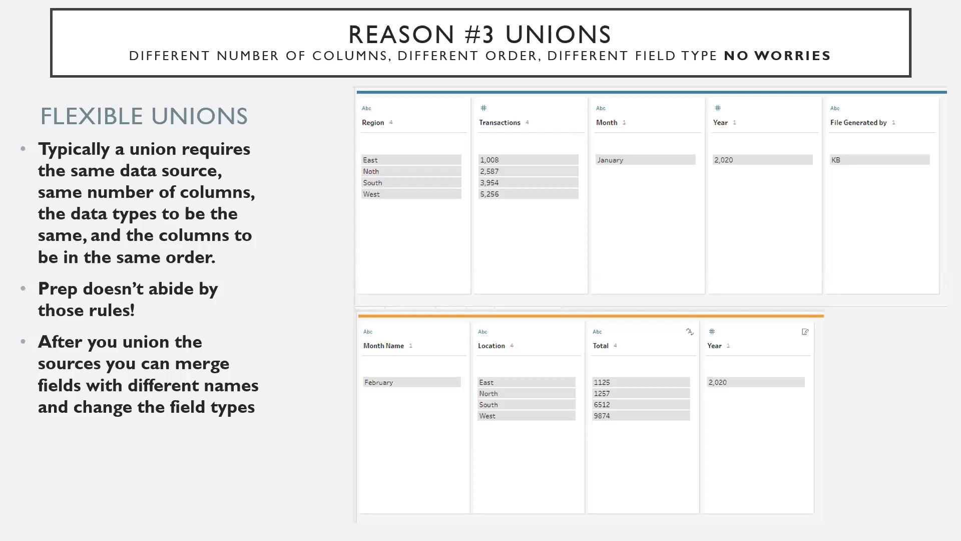
# End the slide show, switch to the datafam_union flow in Tableau Prep Builder, and union Clean 2 with Clean 1
pyautogui.press('Escape')
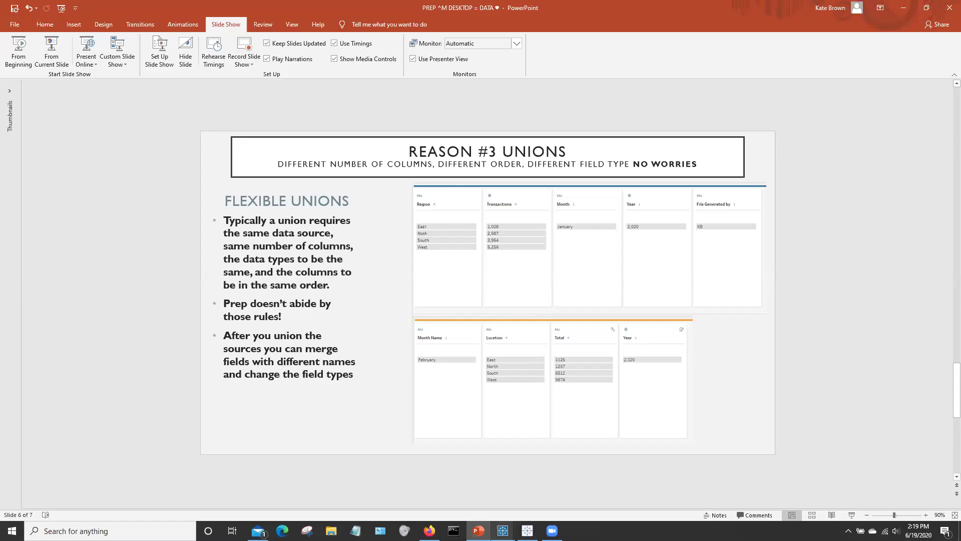
pyautogui.moveTo(502, 530)
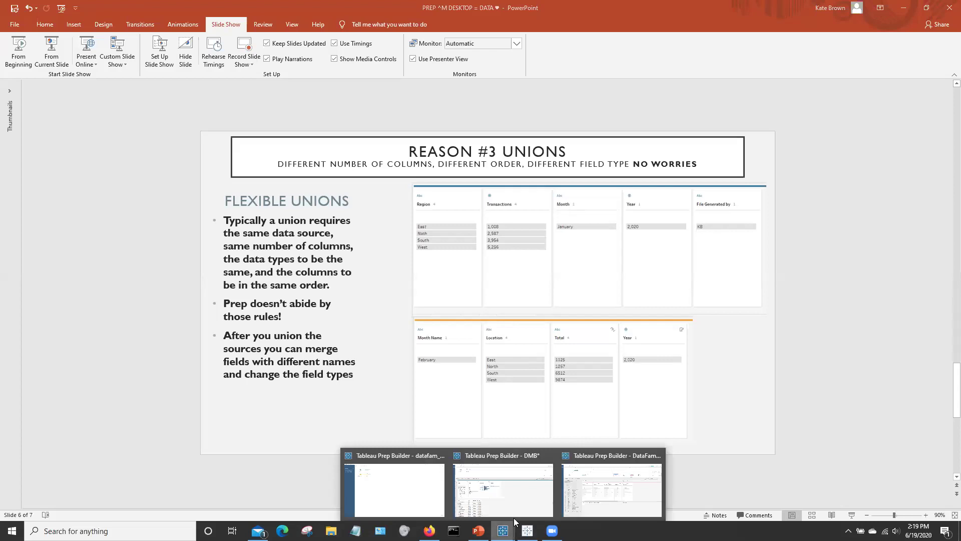
pyautogui.click(421, 496)
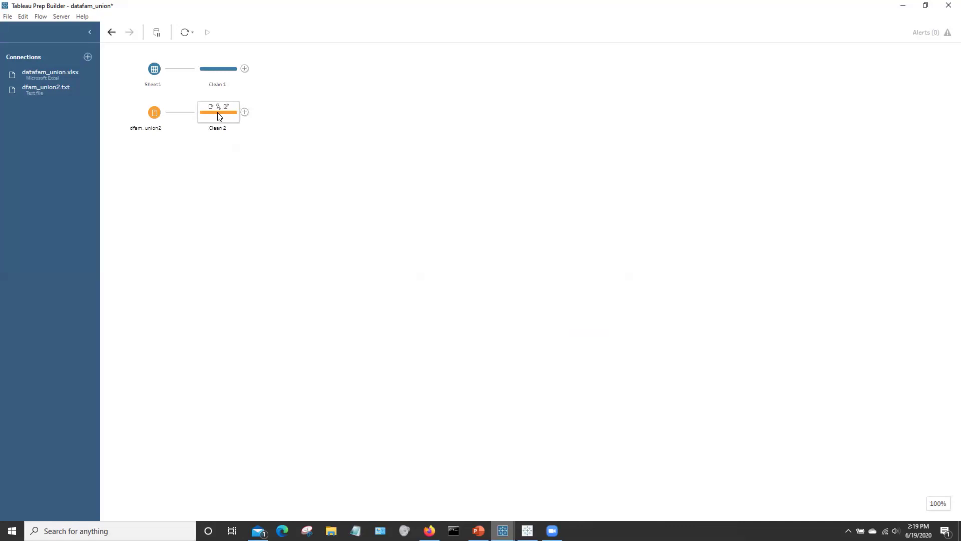
pyautogui.moveTo(220, 116); pyautogui.dragTo(222, 87)
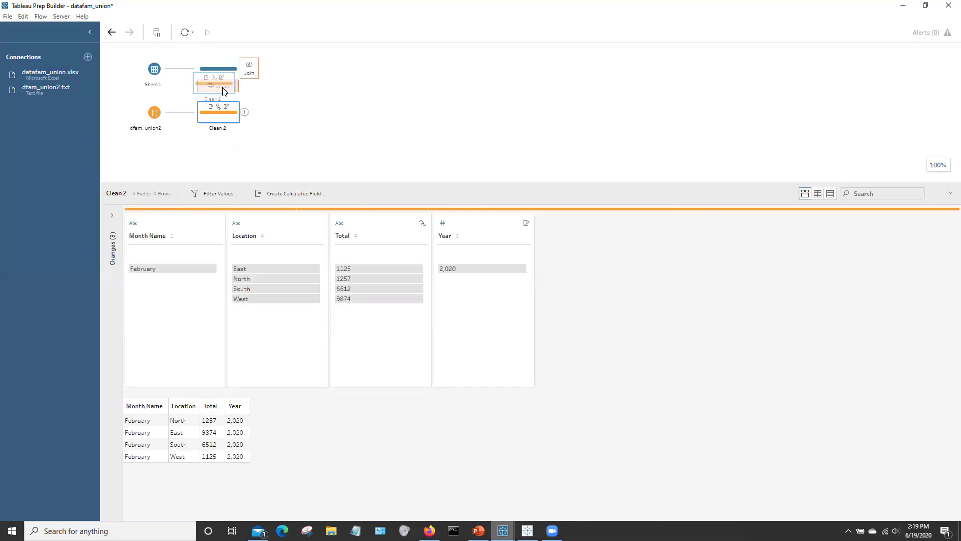
pyautogui.moveTo(223, 91); pyautogui.dragTo(222, 90)
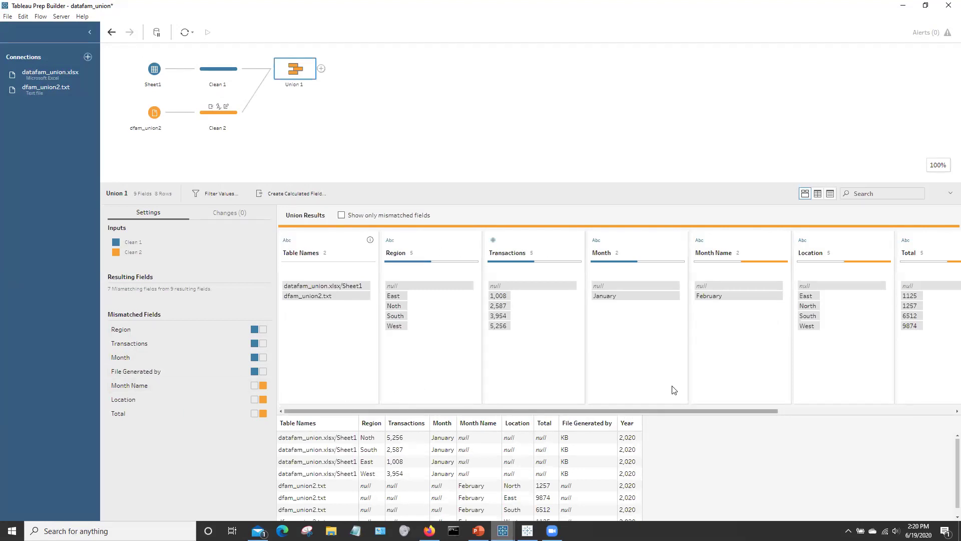
# Merge the mismatched Location field into Region in the union results and check the merged Region field
pyautogui.click(836, 243)
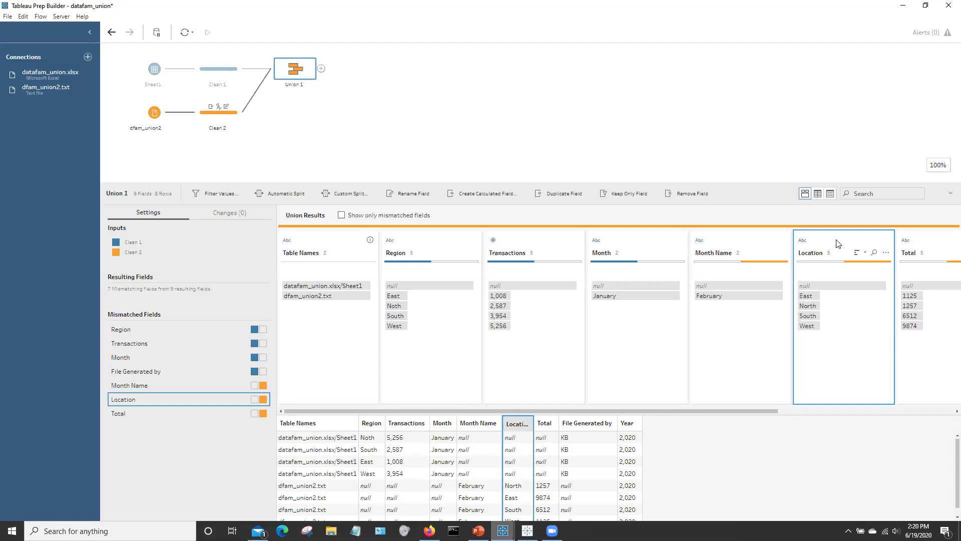
pyautogui.moveTo(838, 244); pyautogui.dragTo(428, 270)
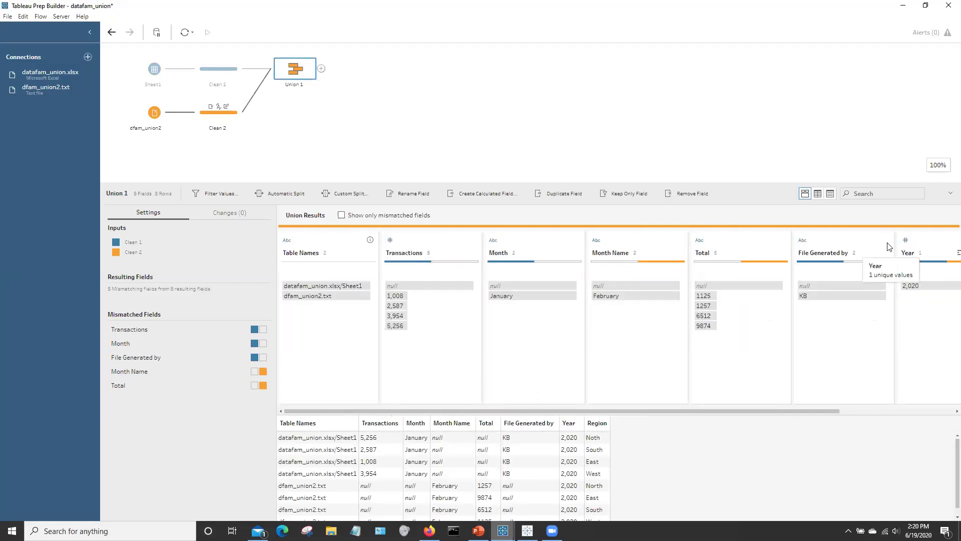
pyautogui.click(722, 242)
pyautogui.click(855, 410)
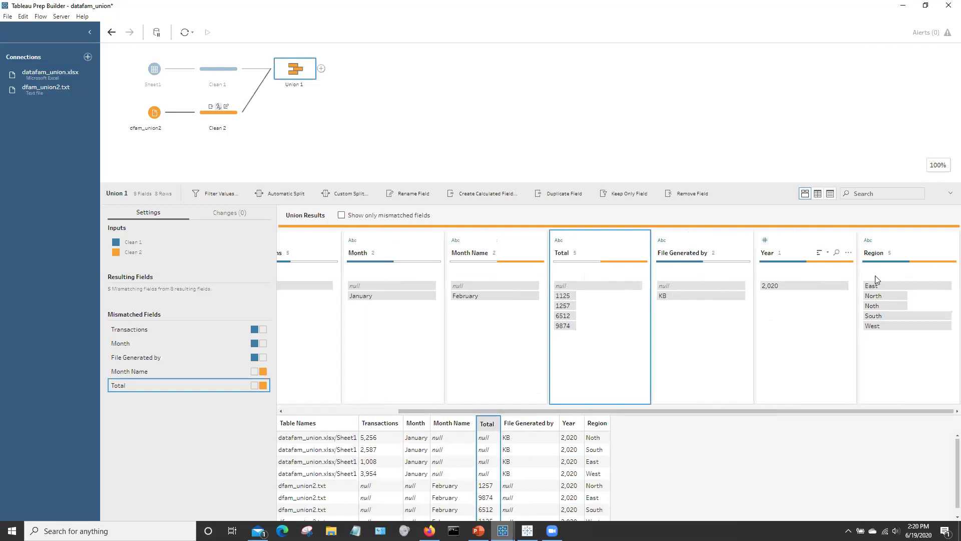
pyautogui.click(895, 244)
pyautogui.moveTo(761, 409); pyautogui.dragTo(617, 408)
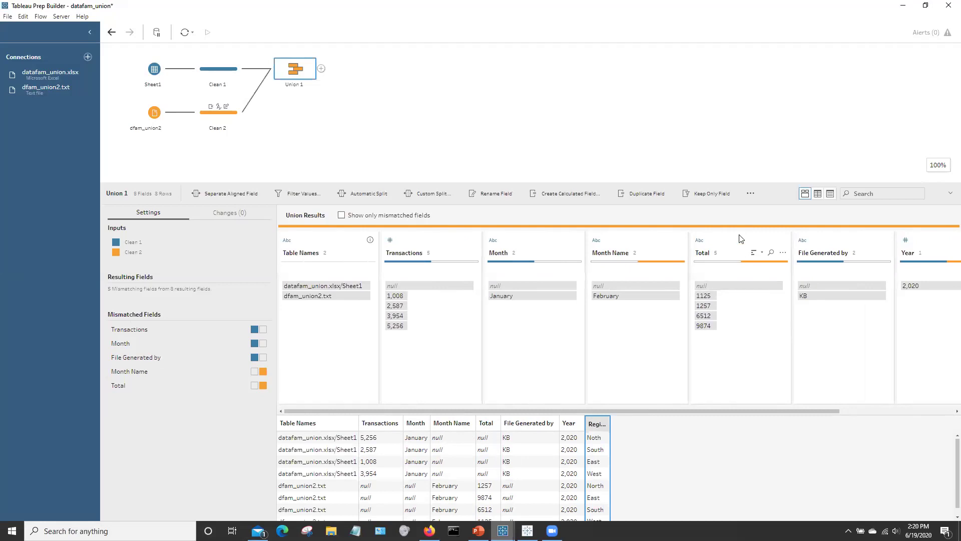
# Merge the mismatched Total field into Transactions in the union results and set the merged field's type to Number (whole)
pyautogui.click(701, 244)
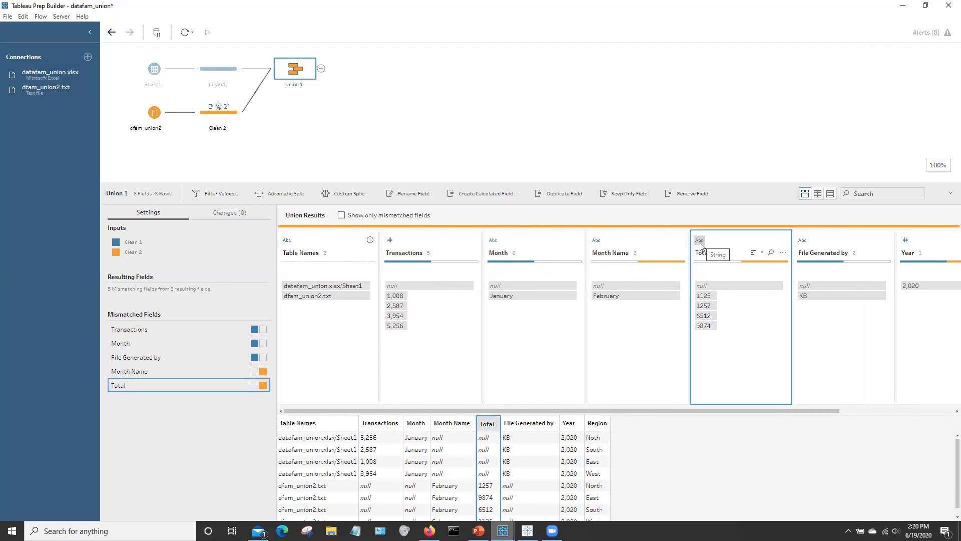
pyautogui.moveTo(743, 248); pyautogui.dragTo(407, 267)
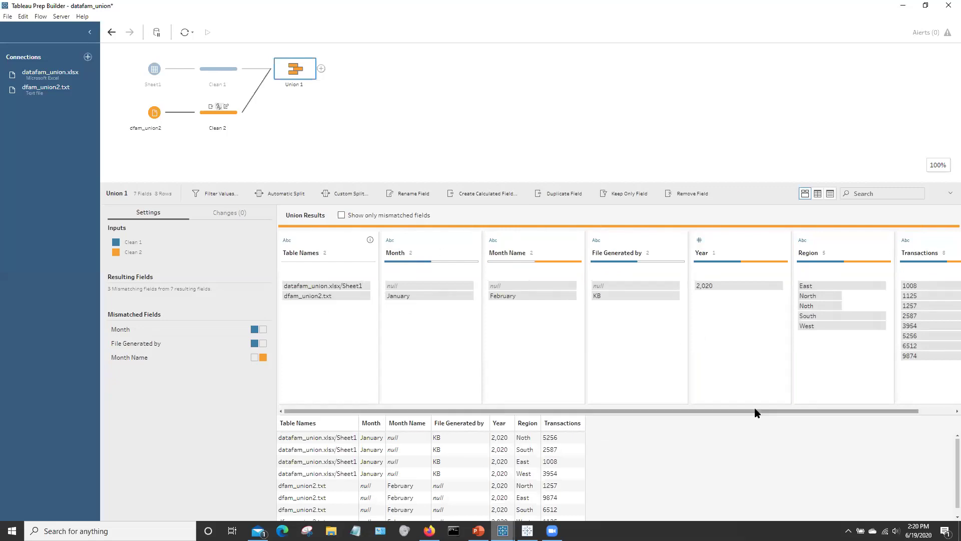
pyautogui.moveTo(799, 411); pyautogui.dragTo(834, 411)
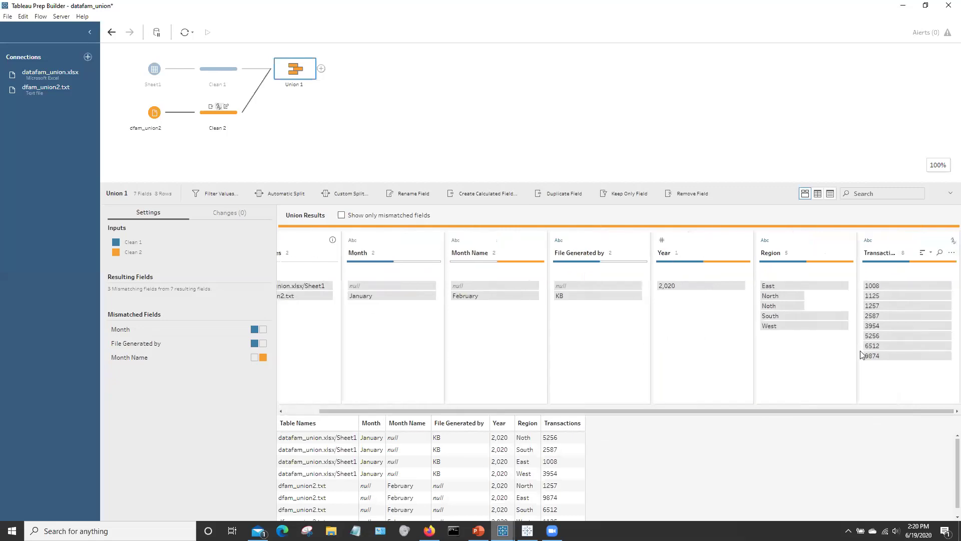
pyautogui.click(868, 243)
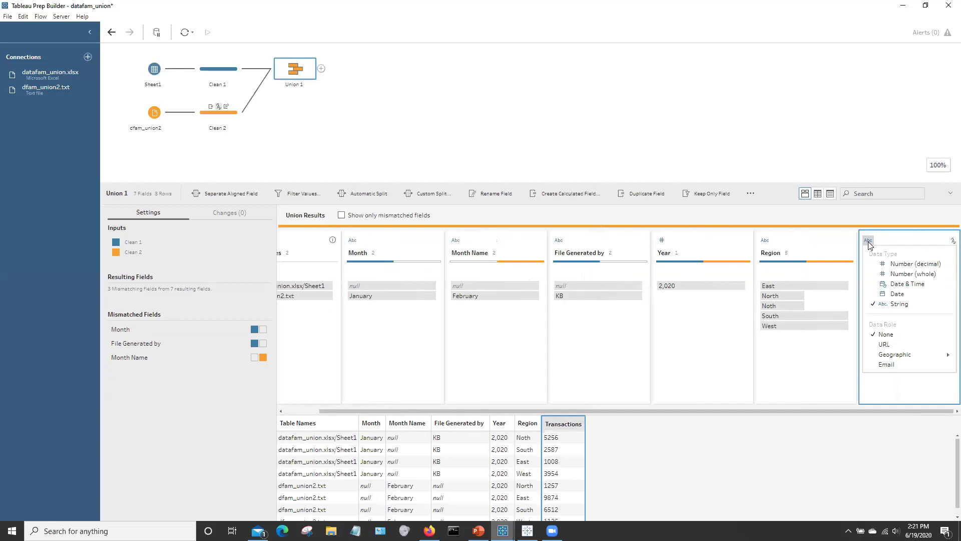
pyautogui.click(880, 275)
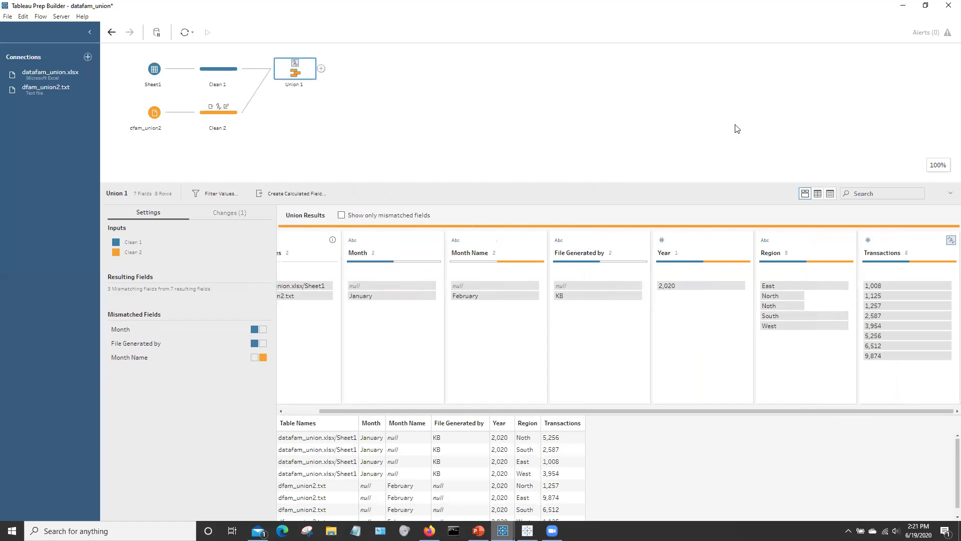
# Switch to PowerPoint and advance to the "Reason #4 Limit Record Level Detail" slide
pyautogui.click(905, 7)
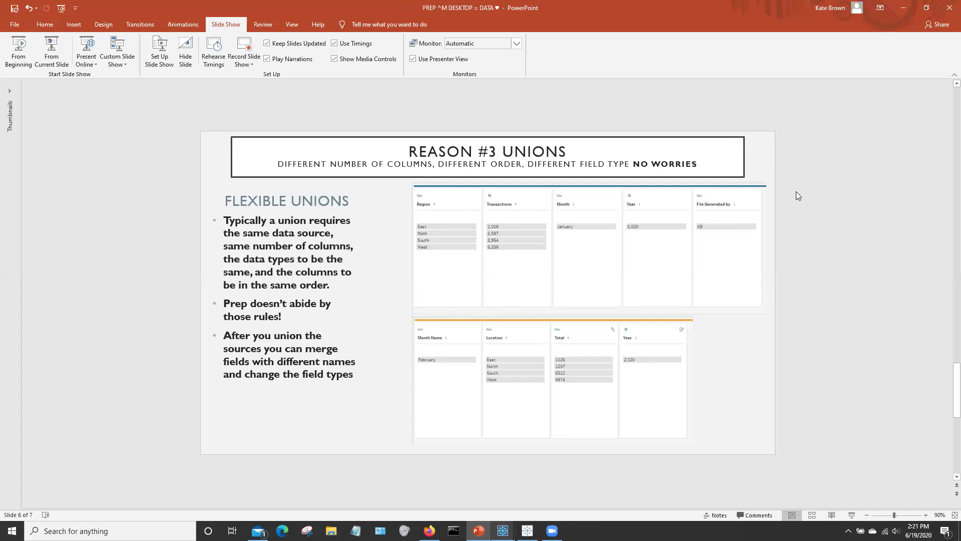
pyautogui.scroll(-1, 796, 195)
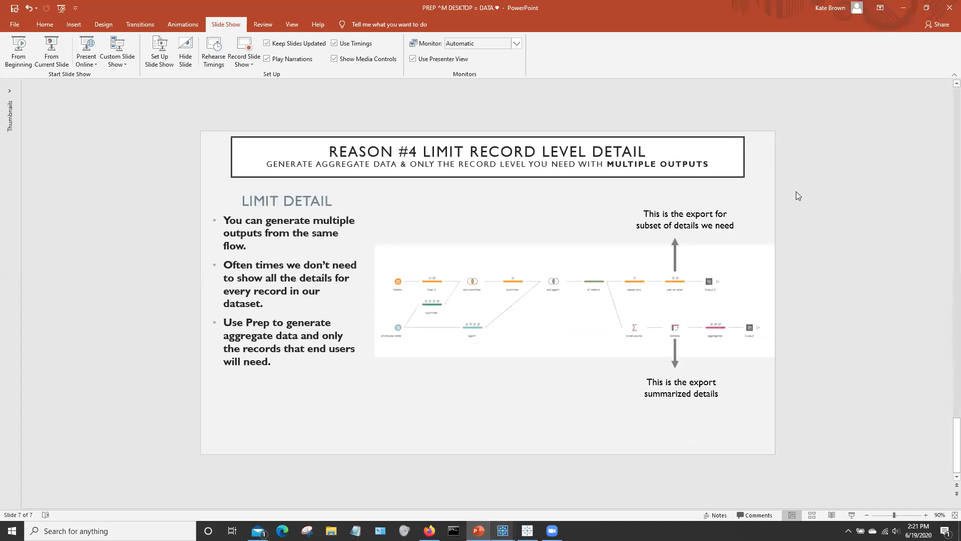
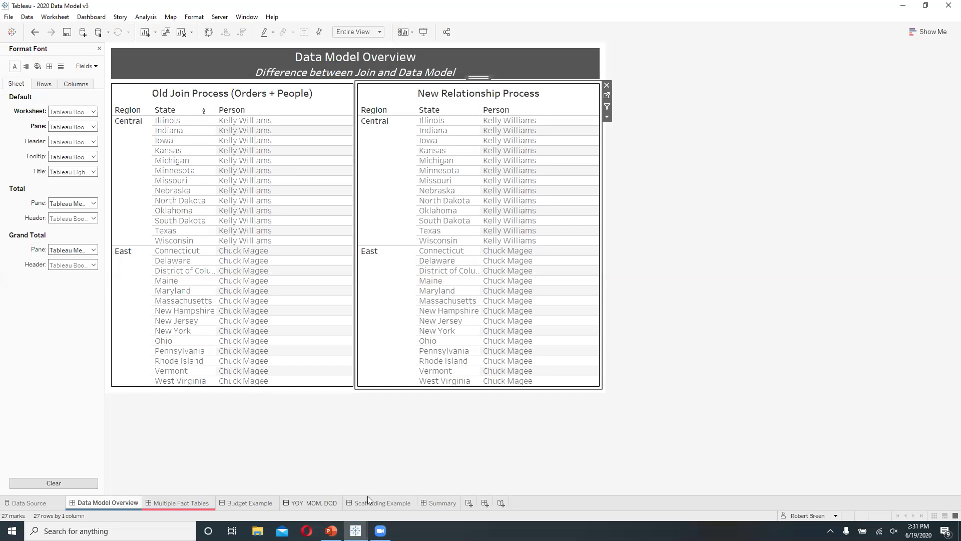
# Switch to the blank Book1 workbook in Tableau Desktop and connect it to the Sample - Superstore text file
pyautogui.moveTo(356, 530)
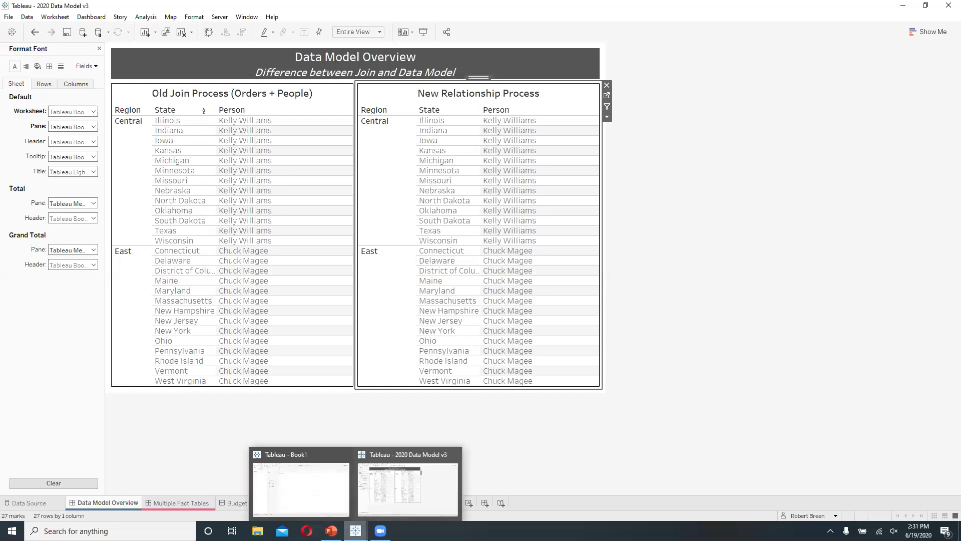
pyautogui.click(331, 499)
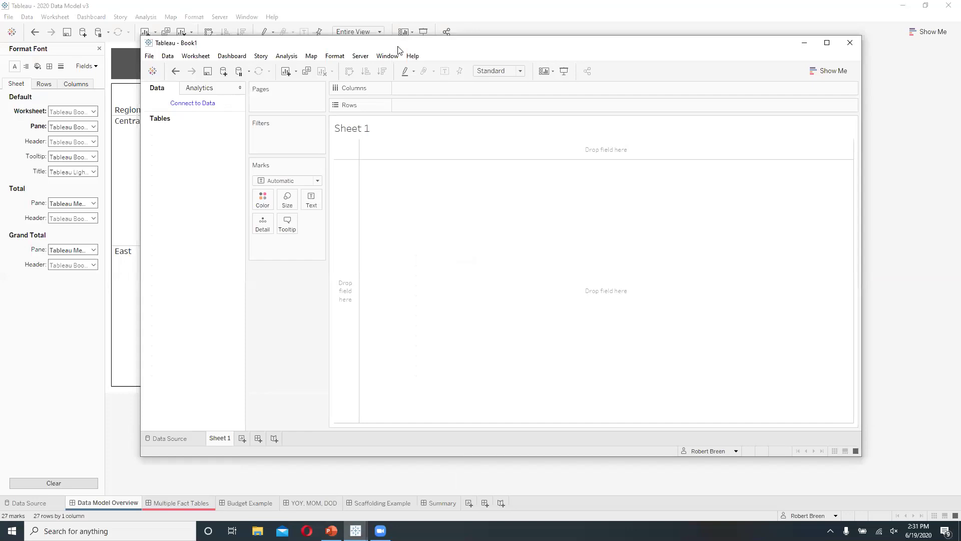
pyautogui.moveTo(398, 48); pyautogui.dragTo(414, 51)
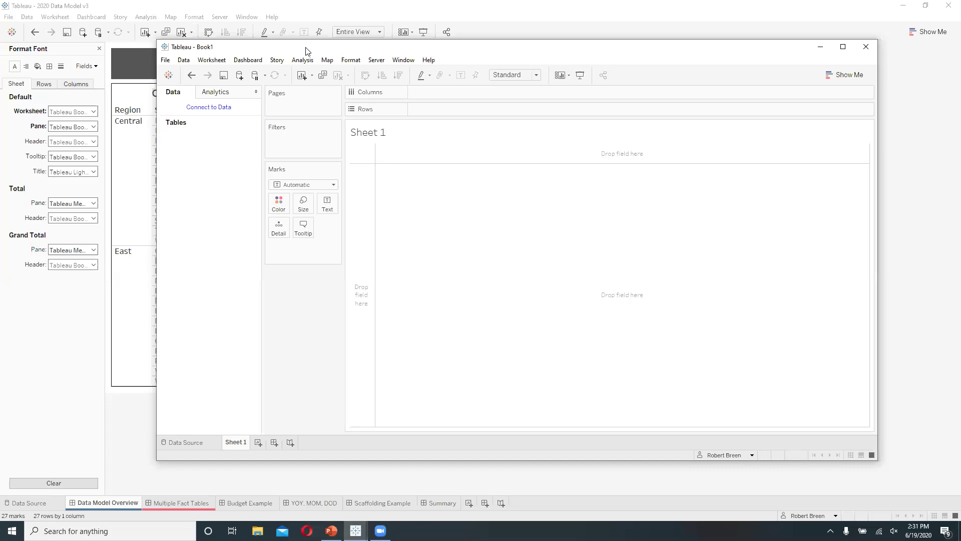
pyautogui.moveTo(307, 50); pyautogui.dragTo(243, 44)
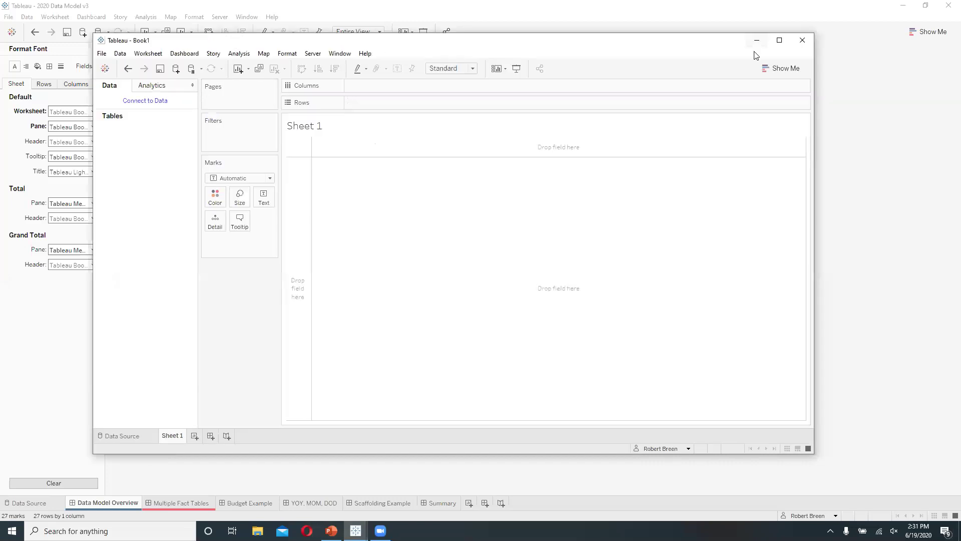
pyautogui.click(164, 101)
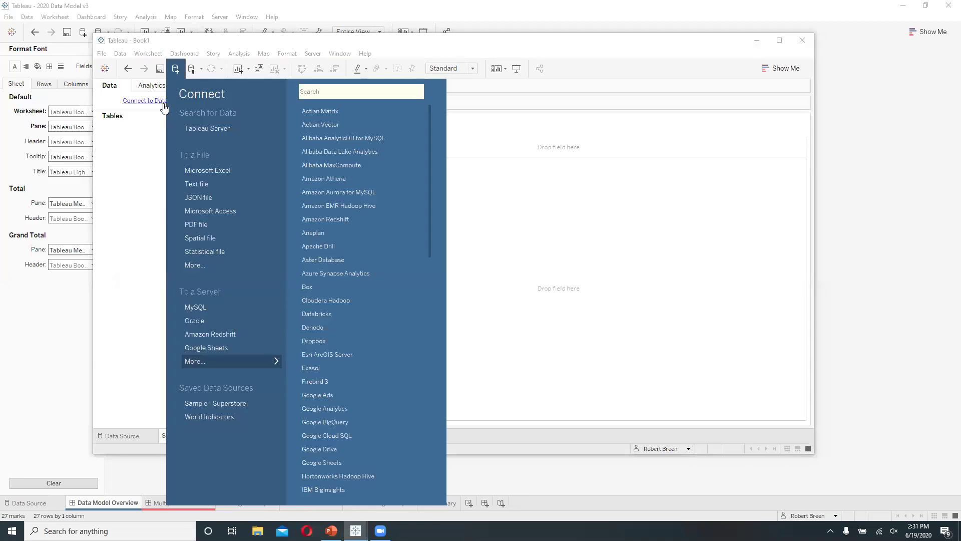
pyautogui.click(207, 186)
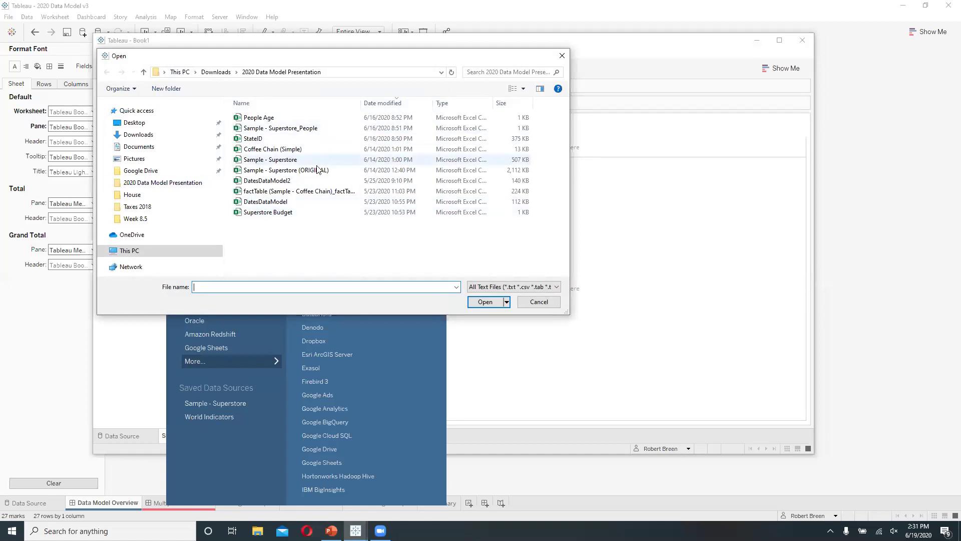
pyautogui.doubleClick(303, 161)
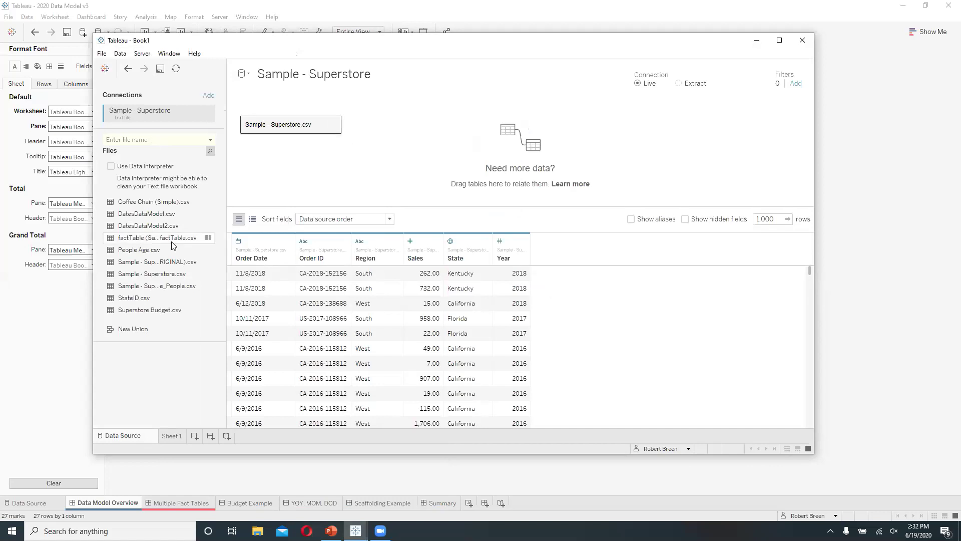
# Add Sample - Superstore_People.csv to the data model and relate it to Sample - Superstore.csv on Region = Region1
pyautogui.moveTo(163, 287); pyautogui.dragTo(352, 142)
pyautogui.moveTo(403, 135); pyautogui.dragTo(345, 155)
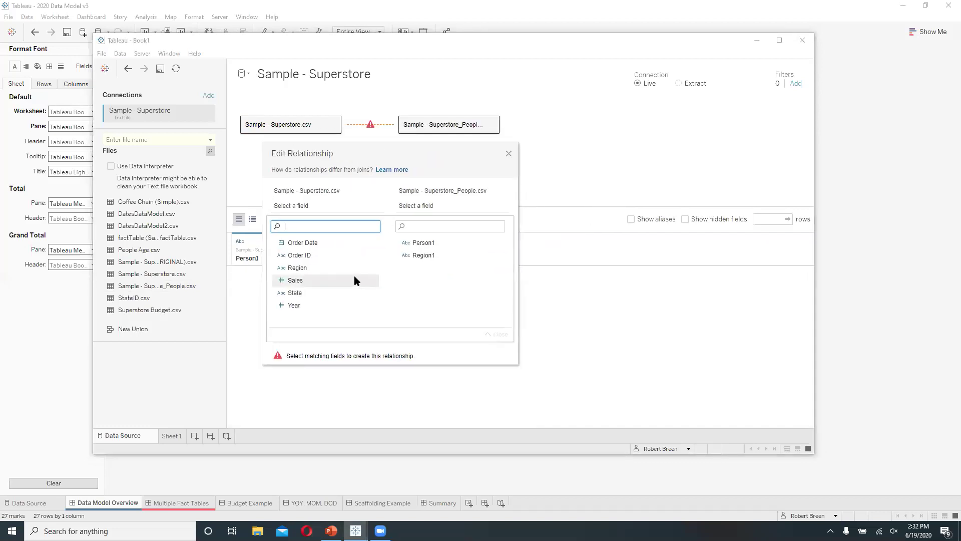
pyautogui.click(308, 270)
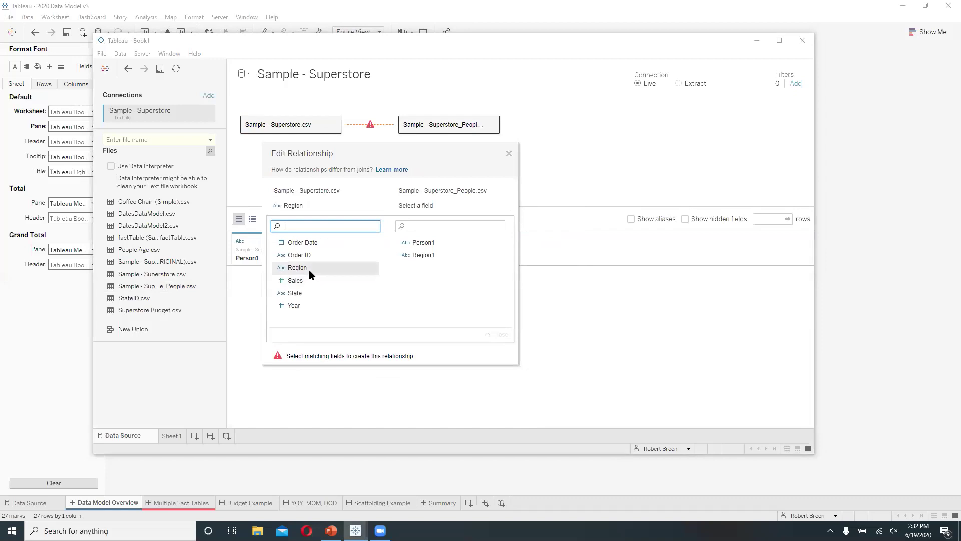
pyautogui.click(403, 257)
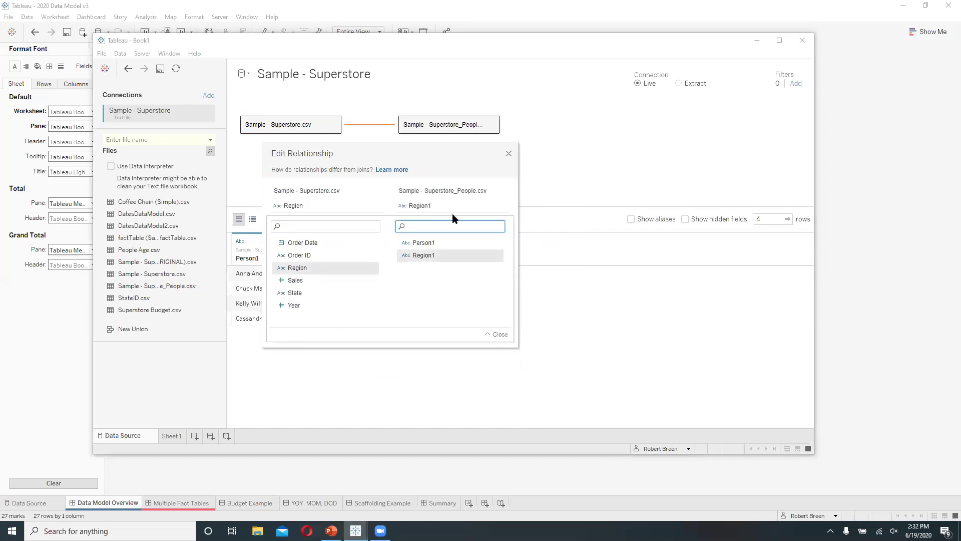
pyautogui.click(509, 153)
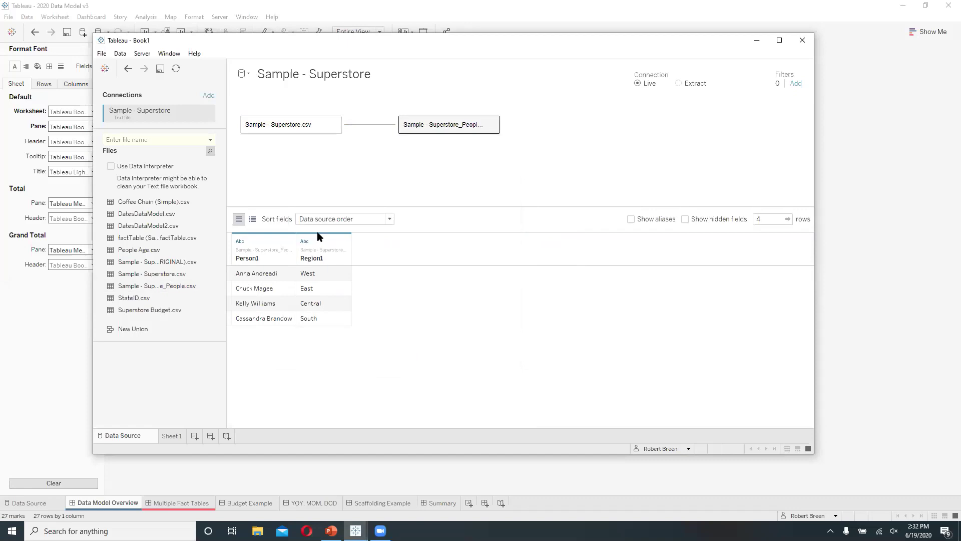
# Compare the data previews of the Superstore_People and Sample - Superstore tables
pyautogui.click(319, 278)
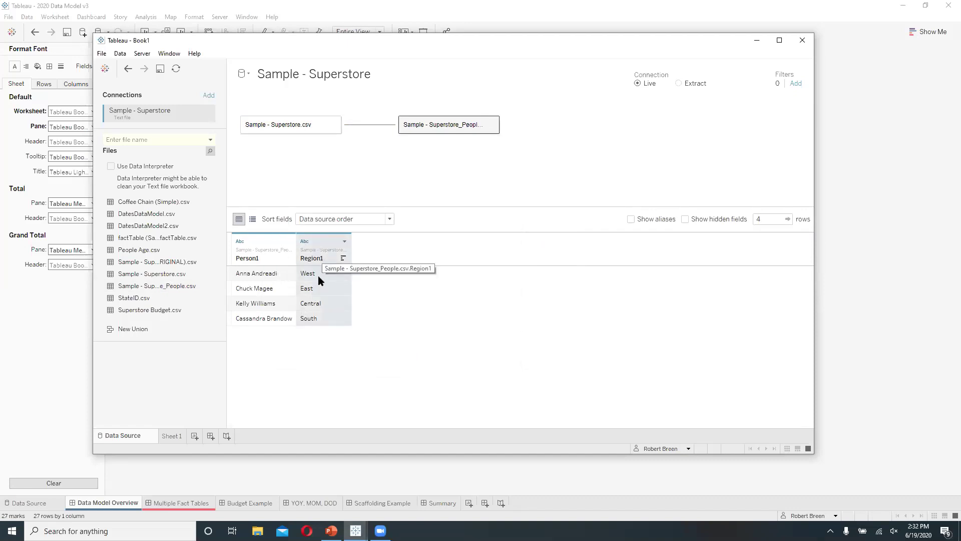
pyautogui.click(301, 130)
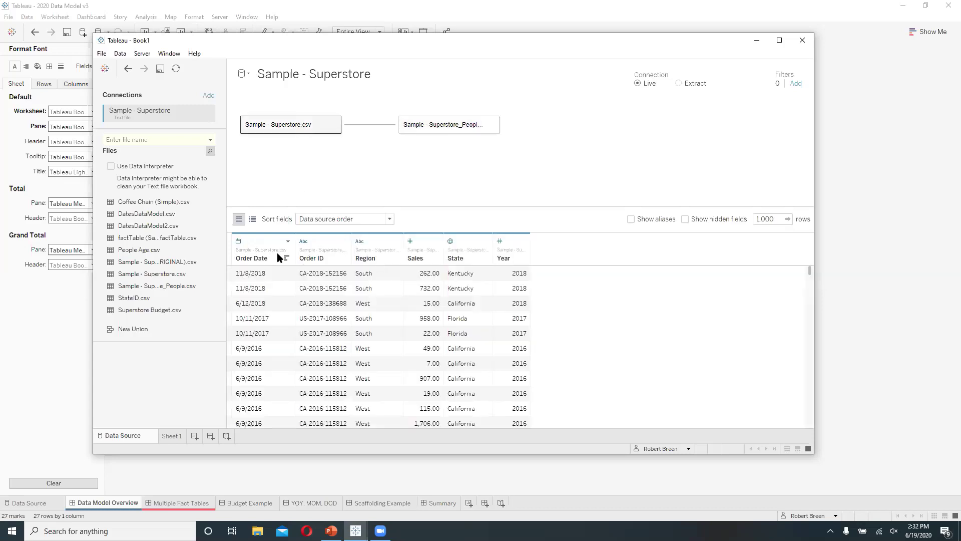
pyautogui.click(419, 128)
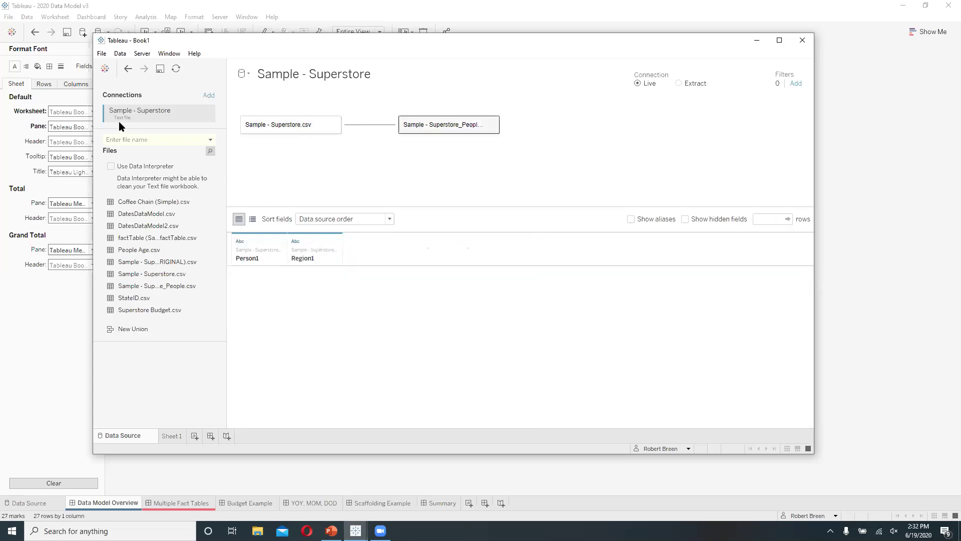
# Find StateID.csv with the search text "sta" and relate it to Sample - Superstore.csv on State = State Name
pyautogui.write('sta')
pyautogui.moveTo(135, 201); pyautogui.dragTo(377, 173)
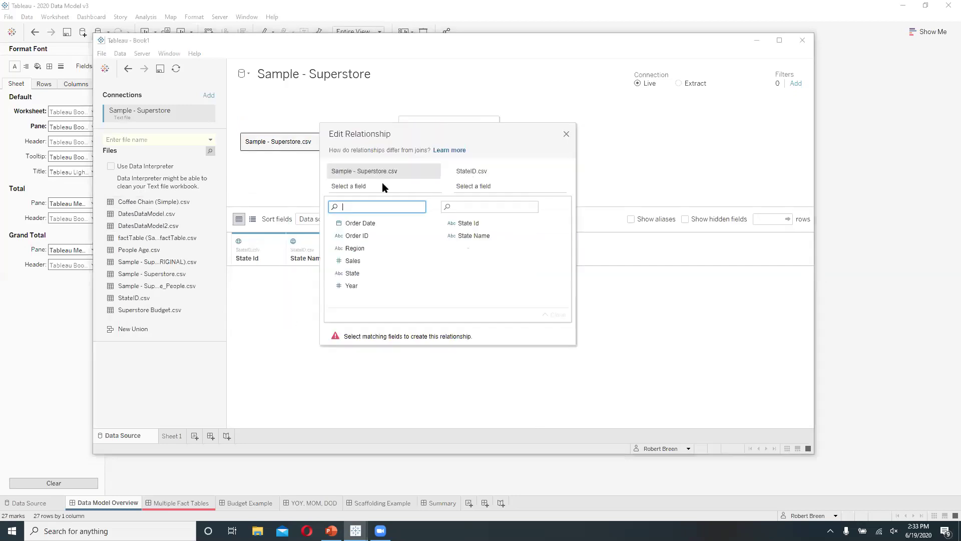
pyautogui.click(361, 273)
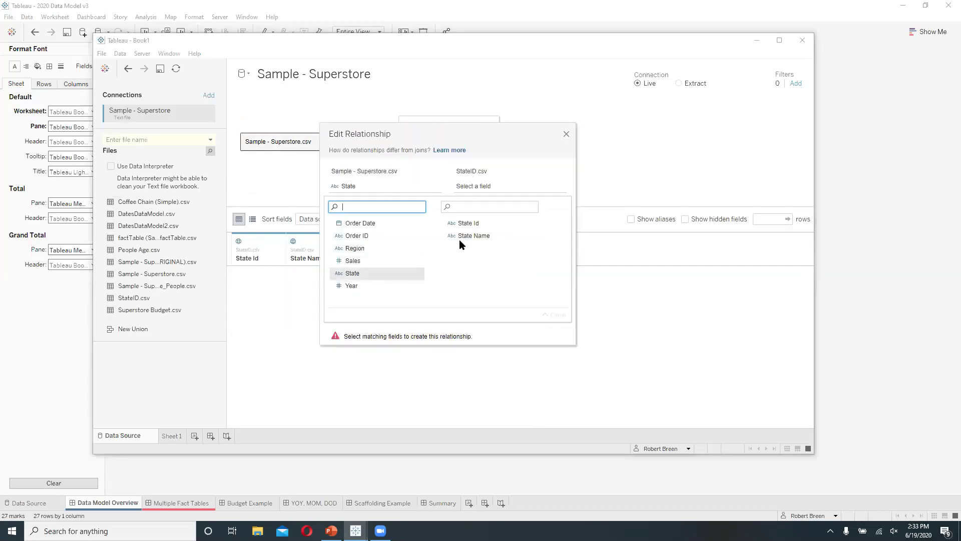
pyautogui.click(567, 134)
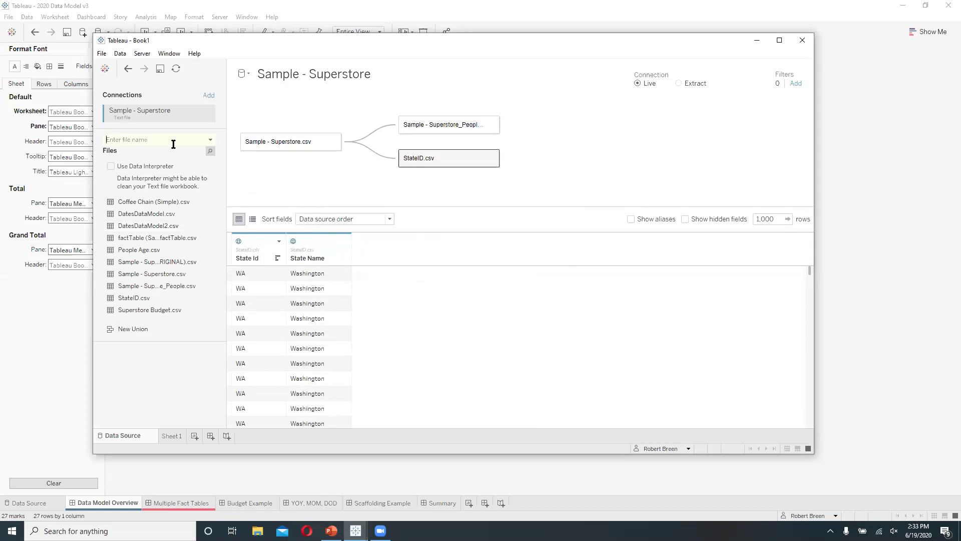
# Find People Age.csv with the search text "age" and relate it to Sample - Superstore_People.csv on Person1
pyautogui.write('age')
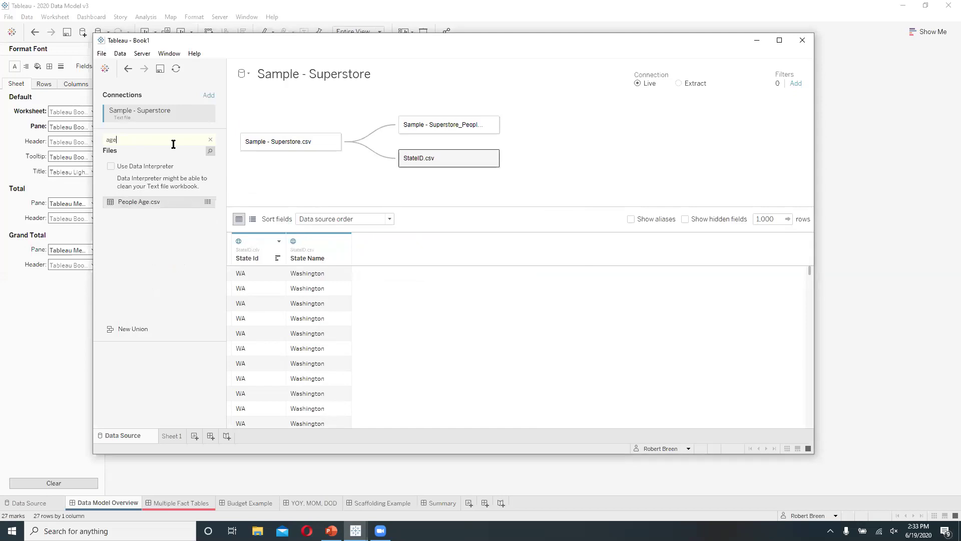
pyautogui.moveTo(145, 201); pyautogui.dragTo(542, 118)
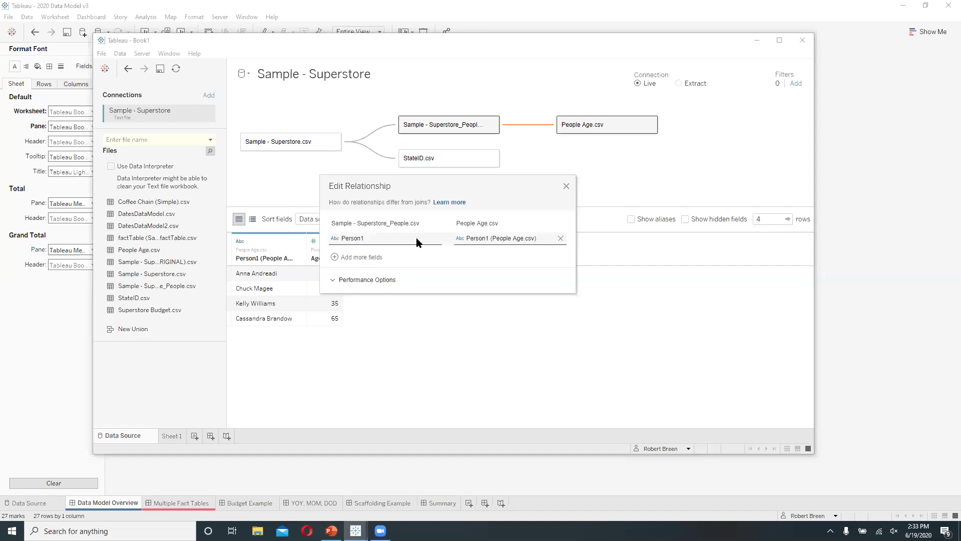
pyautogui.click(566, 186)
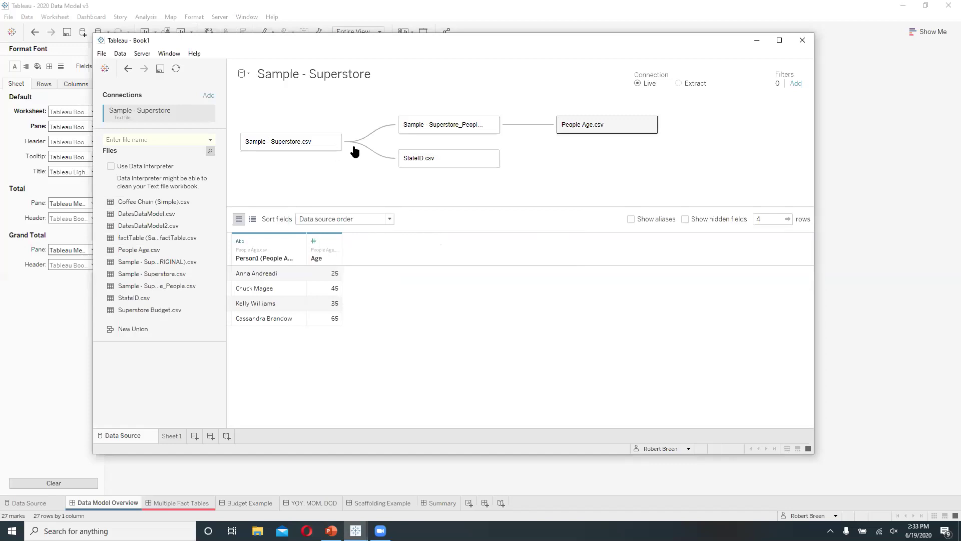
# Remove StateID.csv and the Superstore_People branch from the data model, leaving only Sample - Superstore.csv
pyautogui.moveTo(456, 163); pyautogui.dragTo(166, 386)
pyautogui.moveTo(442, 125); pyautogui.dragTo(203, 346)
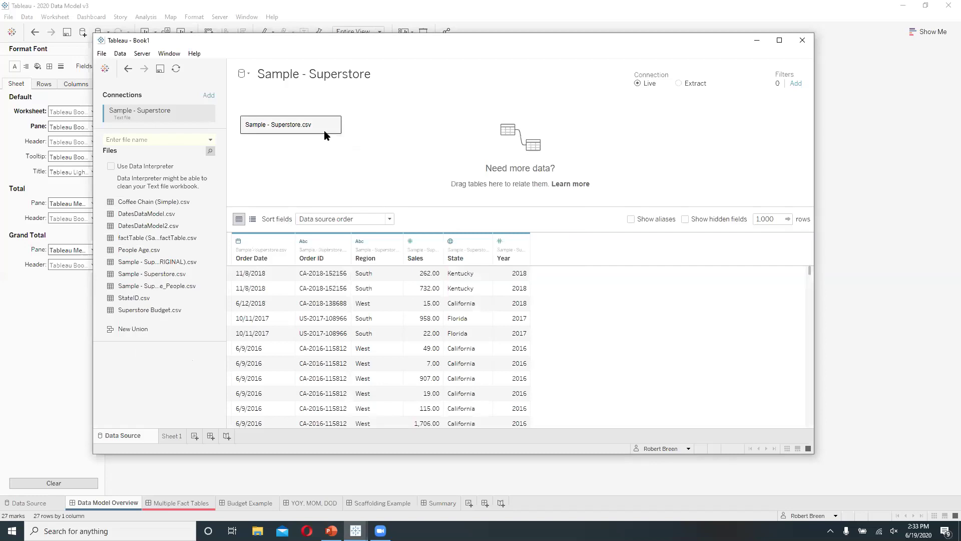
# Open the Sample - Superstore.csv logical table and inner join Sample - Superstore_People.csv to it on Region = Region1
pyautogui.doubleClick(296, 125)
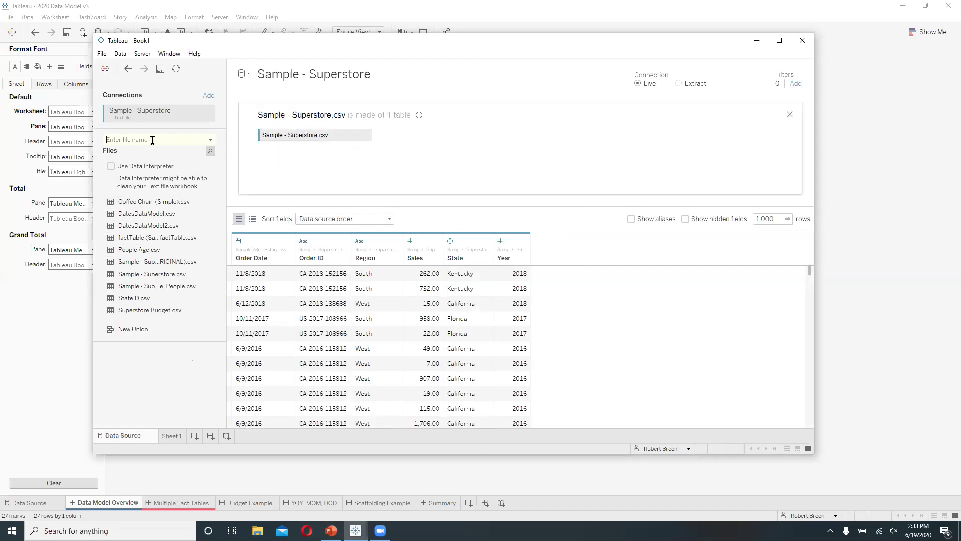
pyautogui.write('peo')
pyautogui.press('BackSpace')
pyautogui.press('BackSpace')
pyautogui.write('eople')
pyautogui.moveTo(132, 214); pyautogui.dragTo(368, 206)
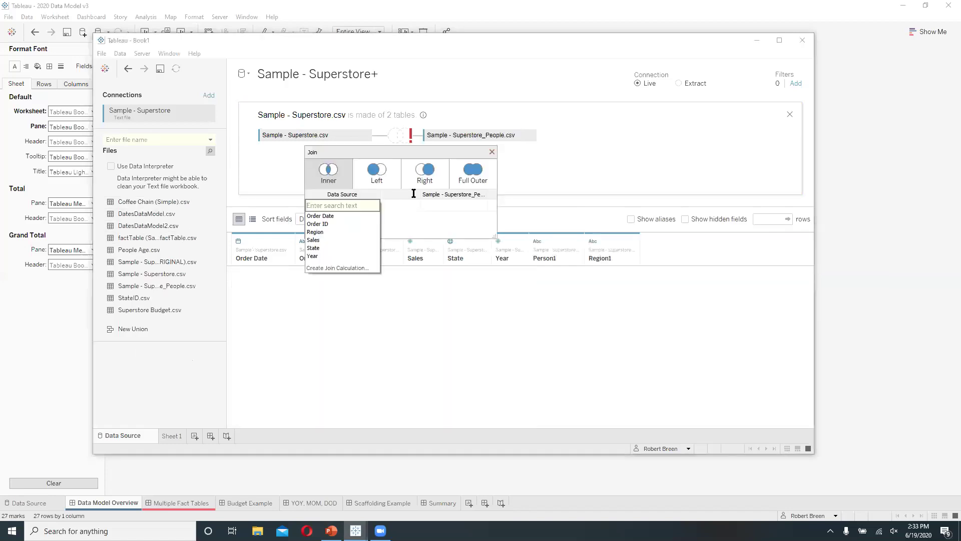
pyautogui.click(335, 232)
pyautogui.click(429, 204)
pyautogui.click(465, 179)
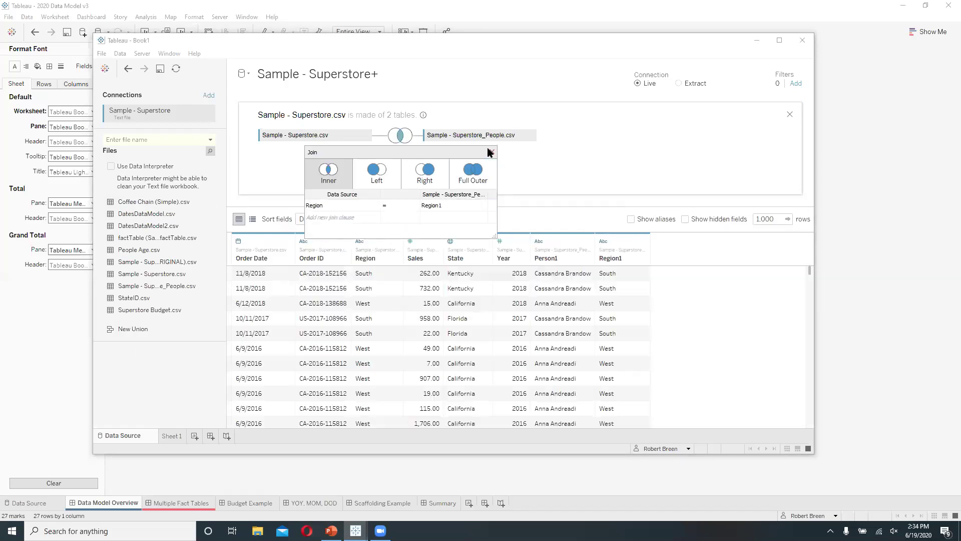
pyautogui.click(492, 151)
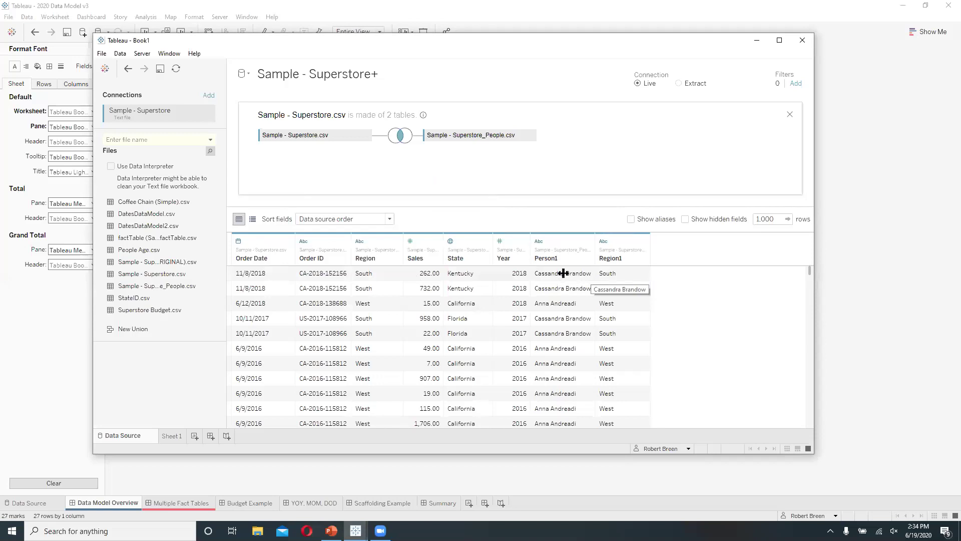
# Switch back to the 2020 Data Model v3 workbook and select the Old Join Process view on the Data Model Overview dashboard
pyautogui.click(283, 469)
pyautogui.click(707, 207)
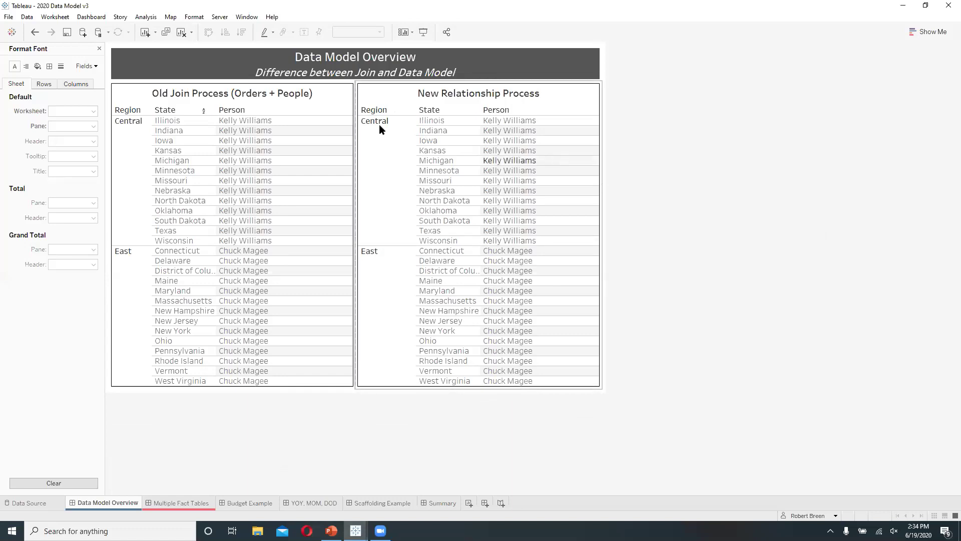
pyautogui.click(308, 94)
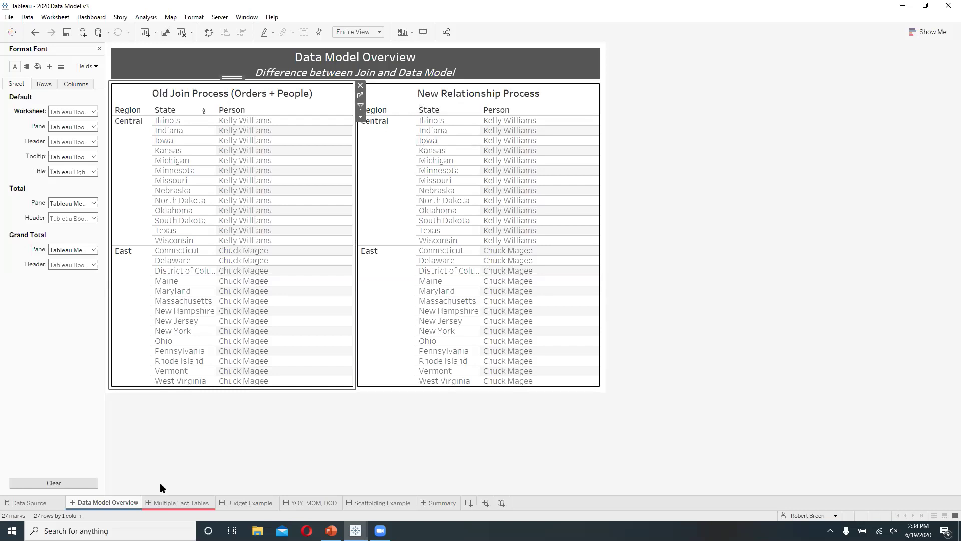
# Open the Multiple Fact Tables dashboard and compare Superstore and Coffee Chain sales between the Data Model and Join charts
pyautogui.click(188, 503)
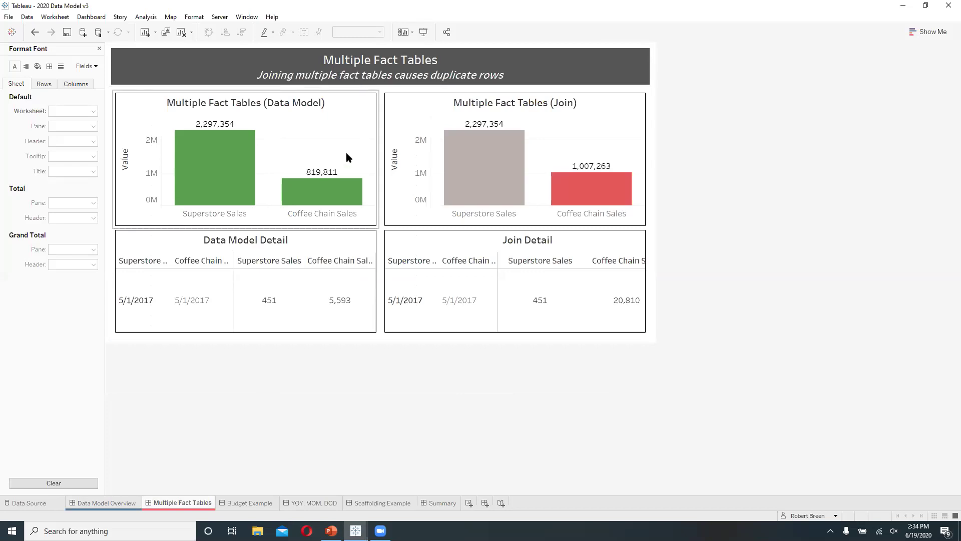
pyautogui.click(335, 137)
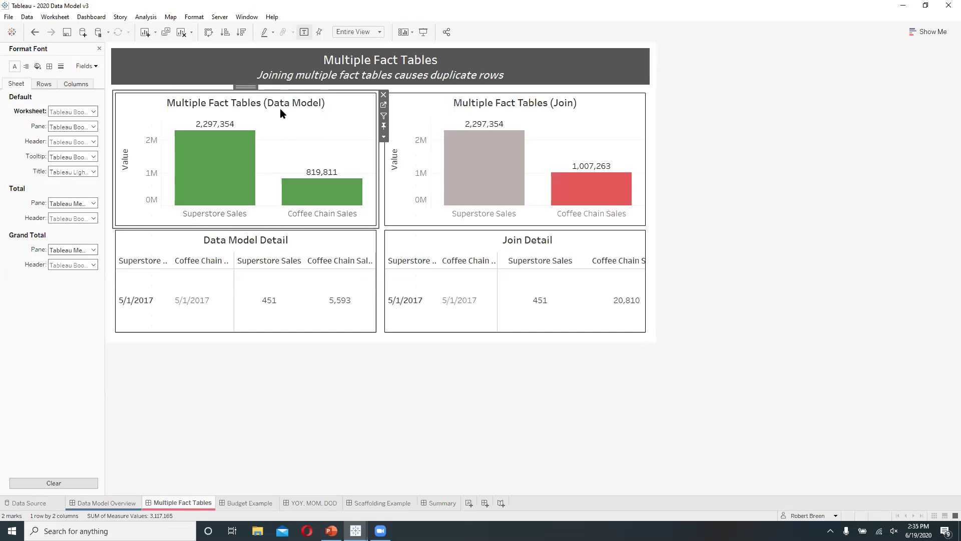
pyautogui.moveTo(214, 152)
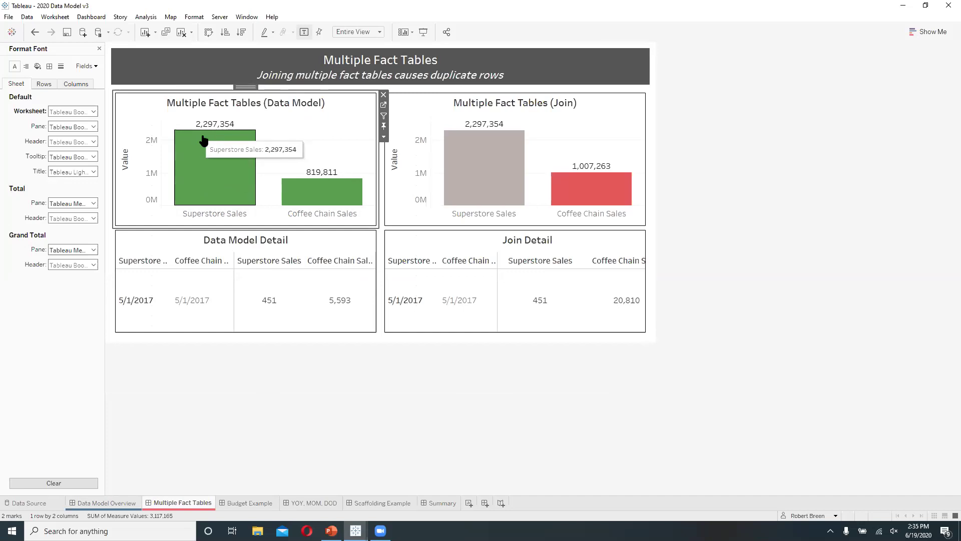
pyautogui.moveTo(334, 205)
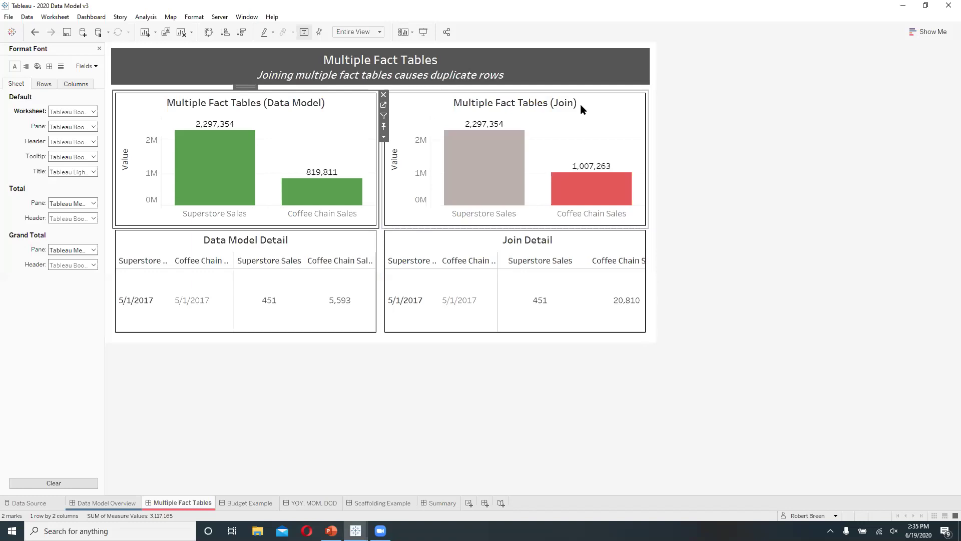
pyautogui.moveTo(470, 182)
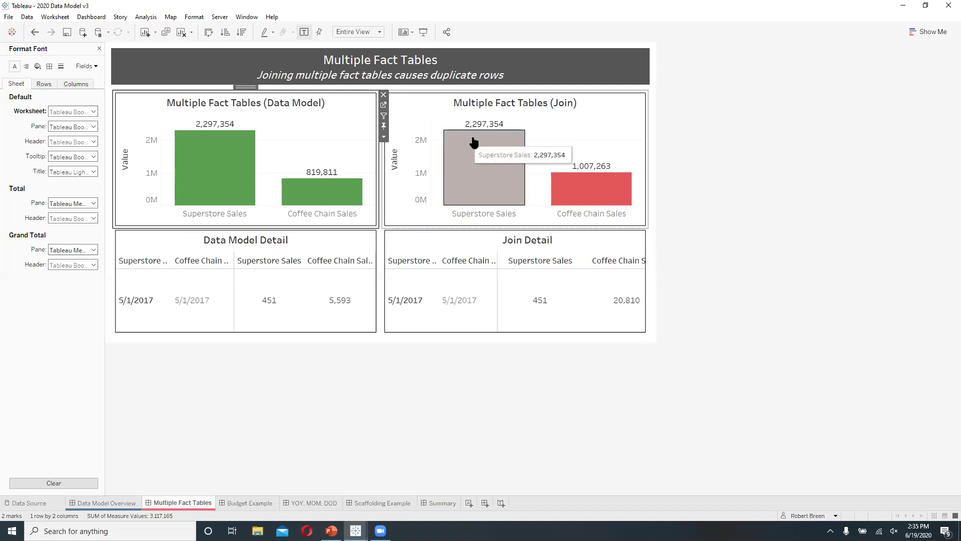
pyautogui.moveTo(622, 192)
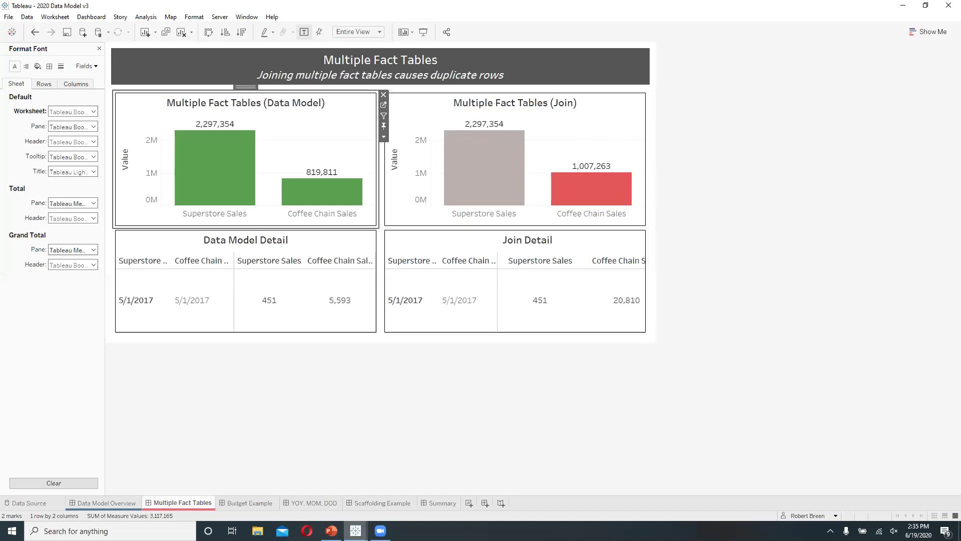
# Switch to the Book1 workbook and add a new worksheet after Sheet 1
pyautogui.moveTo(356, 530)
pyautogui.click(320, 487)
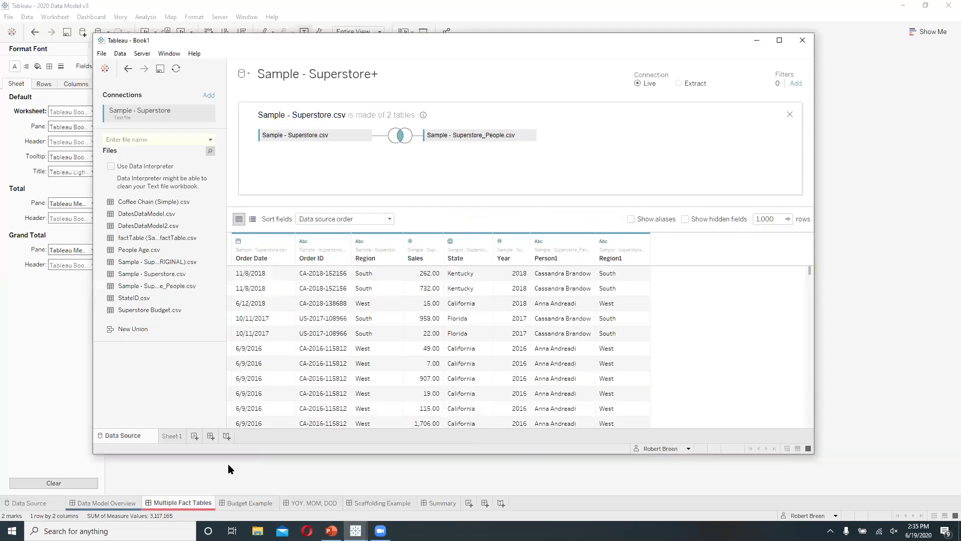
pyautogui.click(172, 436)
pyautogui.click(194, 436)
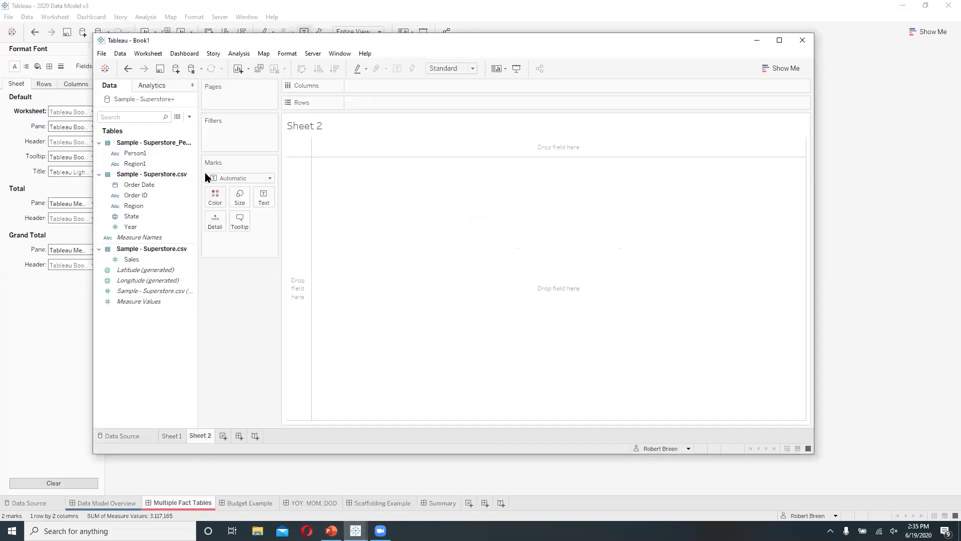
# Add a new text file data source from Sample - Superstore in the 2020 Data Model Presentation folder
pyautogui.click(125, 56)
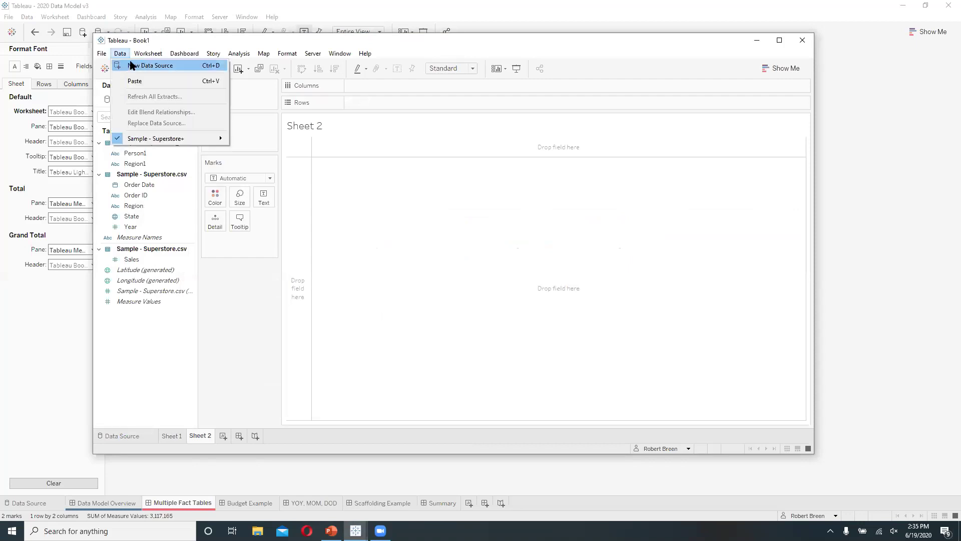
pyautogui.click(131, 65)
pyautogui.click(213, 184)
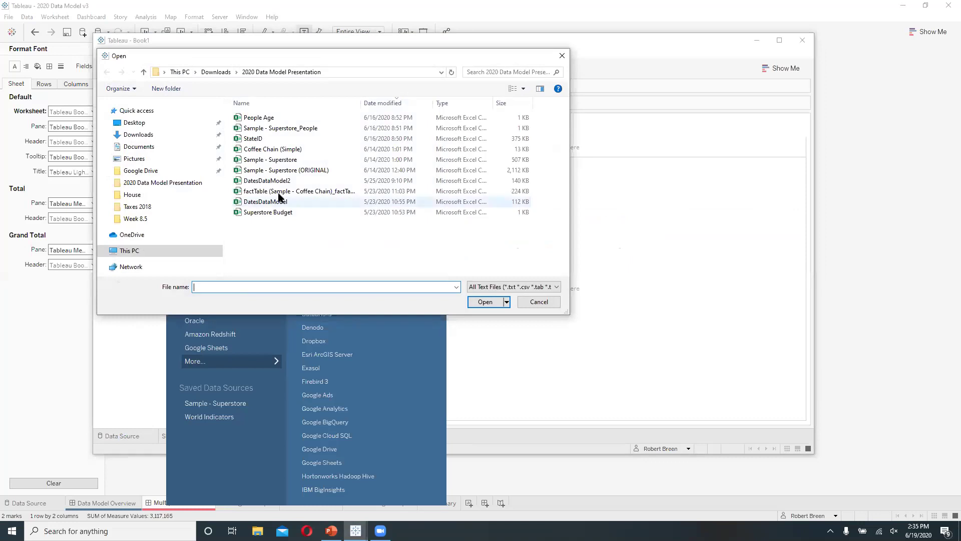
pyautogui.click(290, 160)
pyautogui.doubleClick(290, 160)
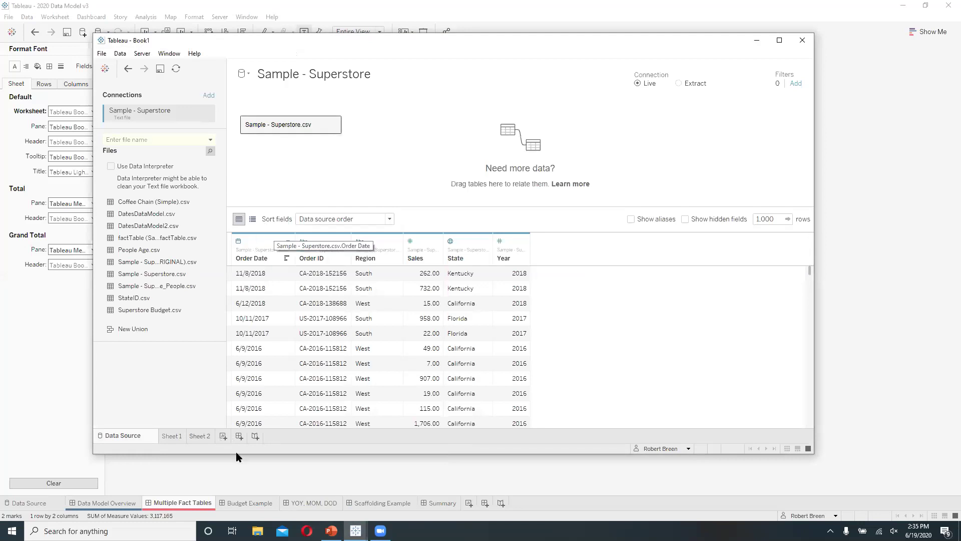
# Add another worksheet, find the Sales field with the search text "sa", and show its sum as text
pyautogui.click(223, 436)
pyautogui.click(140, 127)
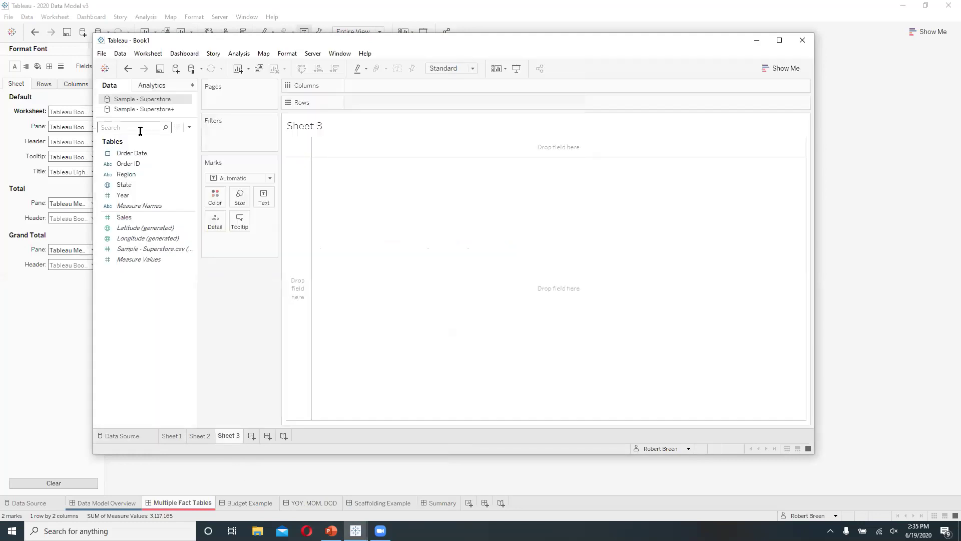
pyautogui.write('sa')
pyautogui.moveTo(133, 163); pyautogui.dragTo(261, 197)
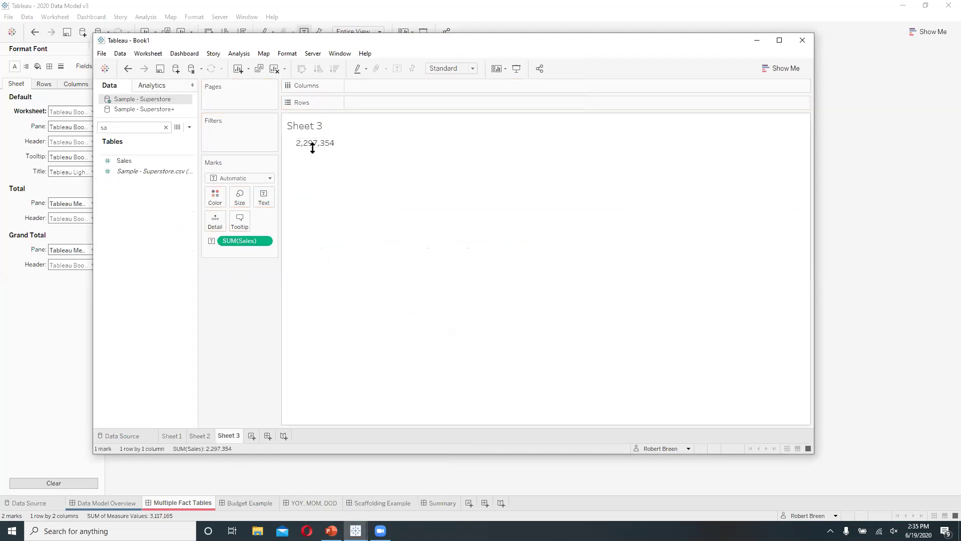
# Replace Sample - Superstore.csv in the data source with Coffee Chain (Simple).csv, found with "coffee", and view the Sales total on Sheet 3
pyautogui.click(122, 435)
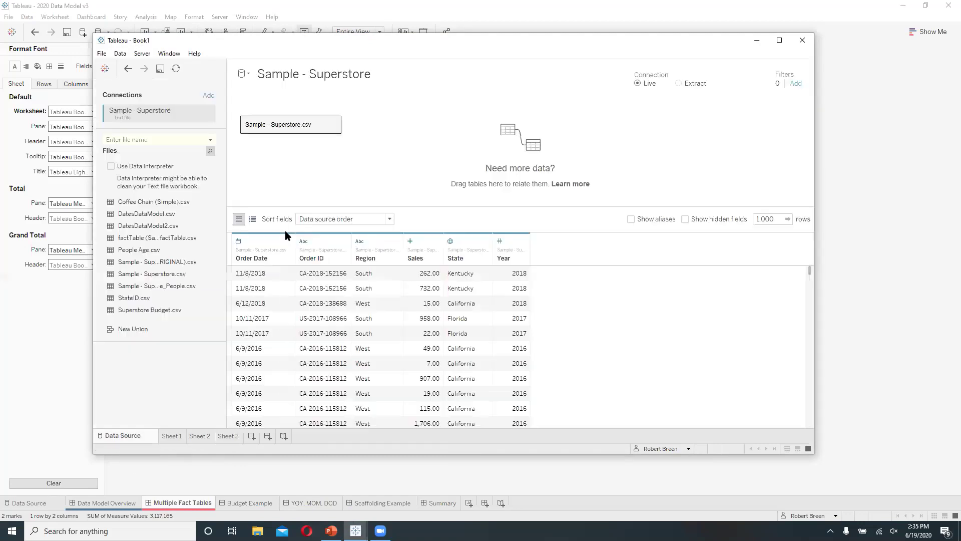
pyautogui.moveTo(287, 125); pyautogui.dragTo(159, 362)
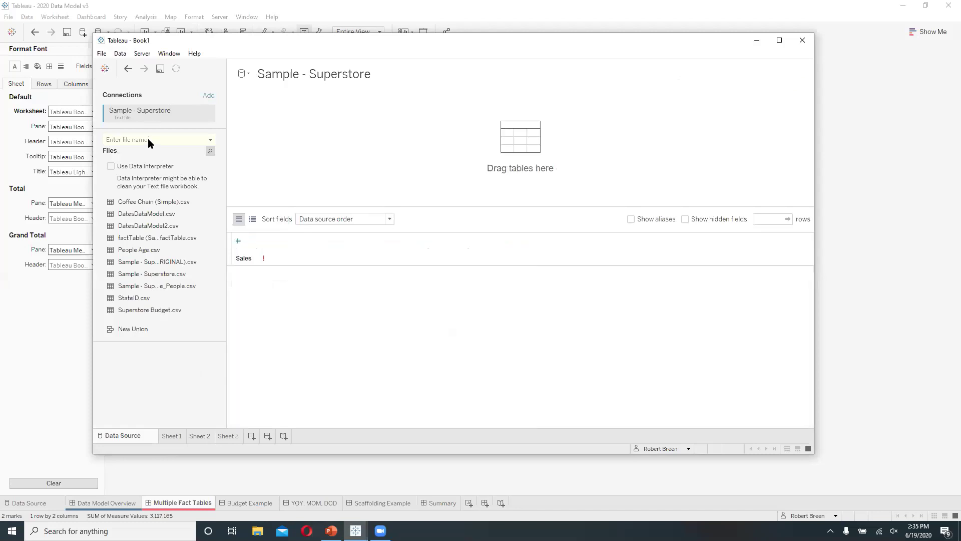
pyautogui.click(150, 140)
pyautogui.write('coffee')
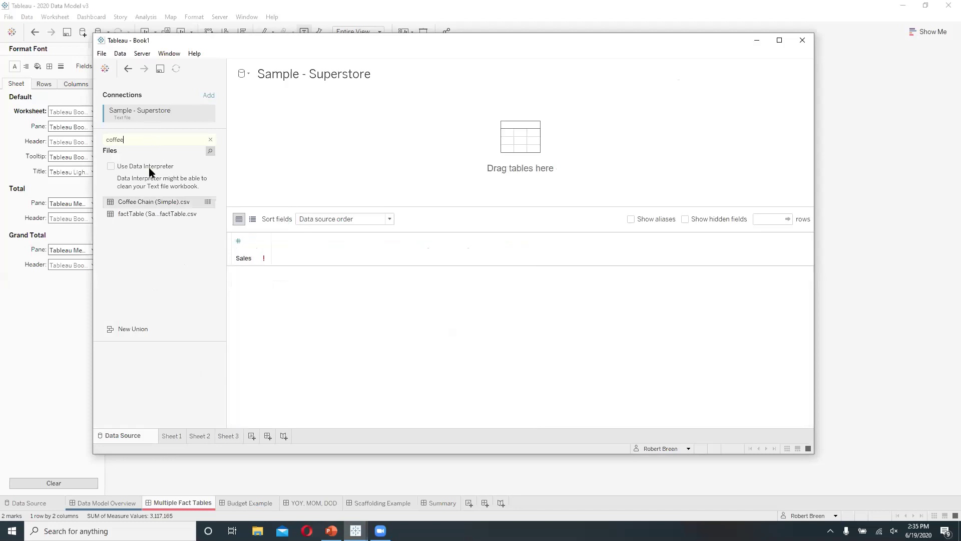
pyautogui.moveTo(145, 203); pyautogui.dragTo(266, 238)
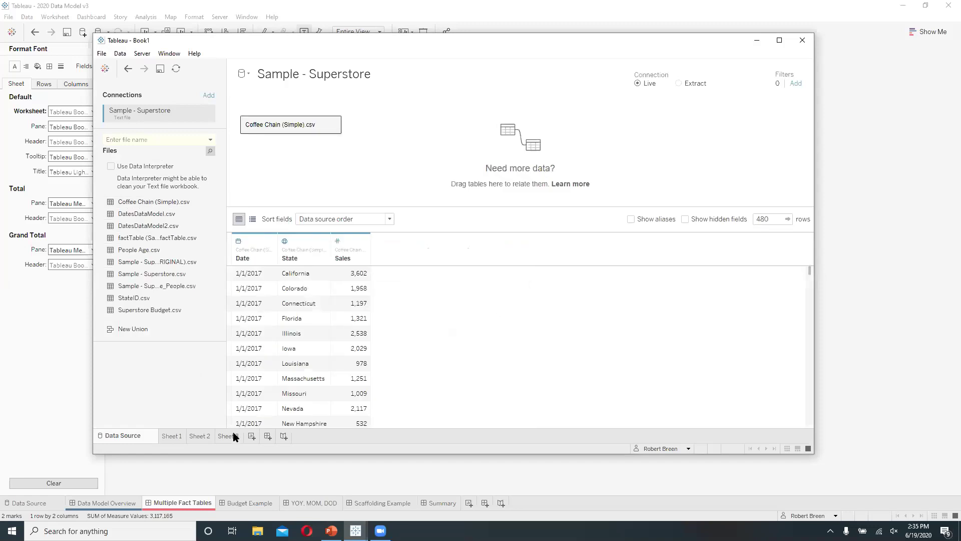
pyautogui.click(229, 436)
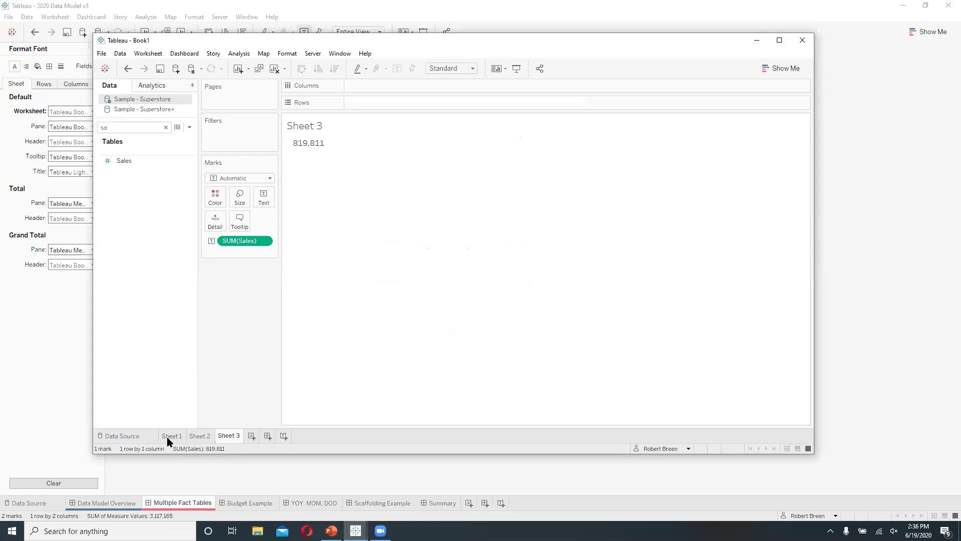
# Open the Coffee Chain (Simple).csv logical table and full outer join Sample - Superstore.csv to it on State
pyautogui.doubleClick(134, 104)
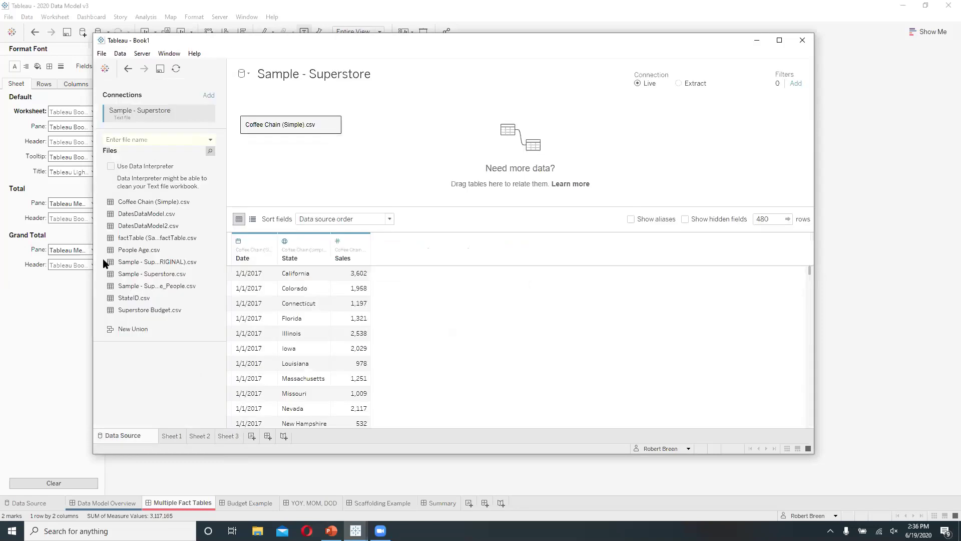
pyautogui.doubleClick(290, 128)
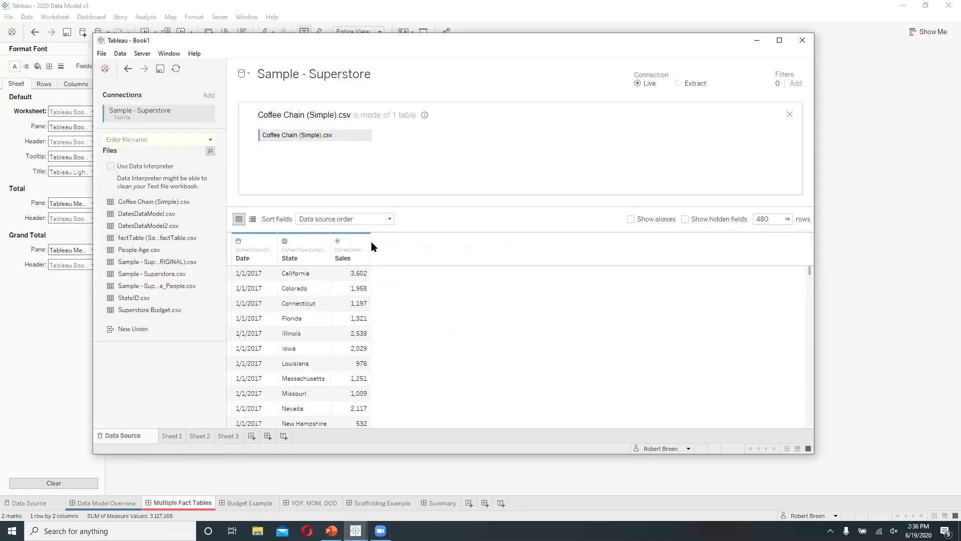
pyautogui.moveTo(158, 274); pyautogui.dragTo(361, 251)
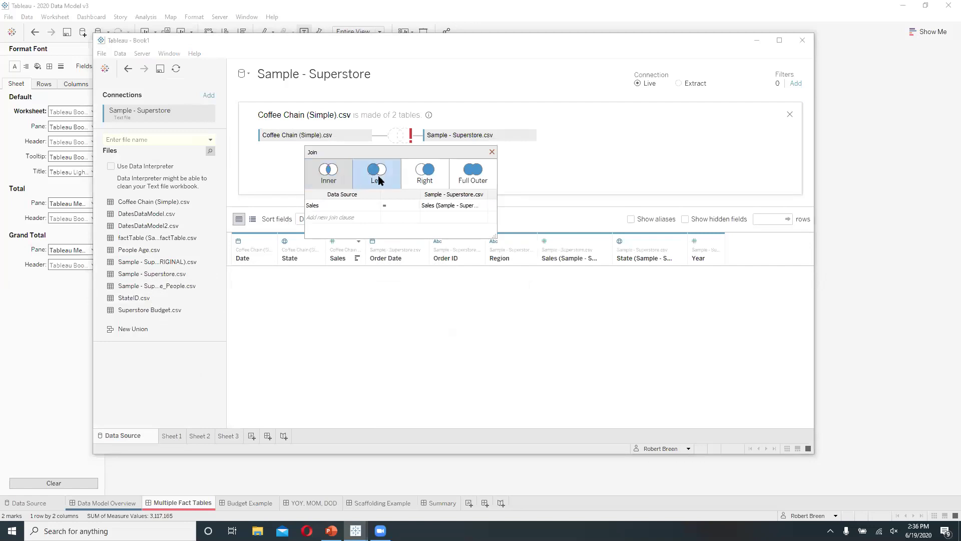
pyautogui.click(487, 178)
pyautogui.click(353, 205)
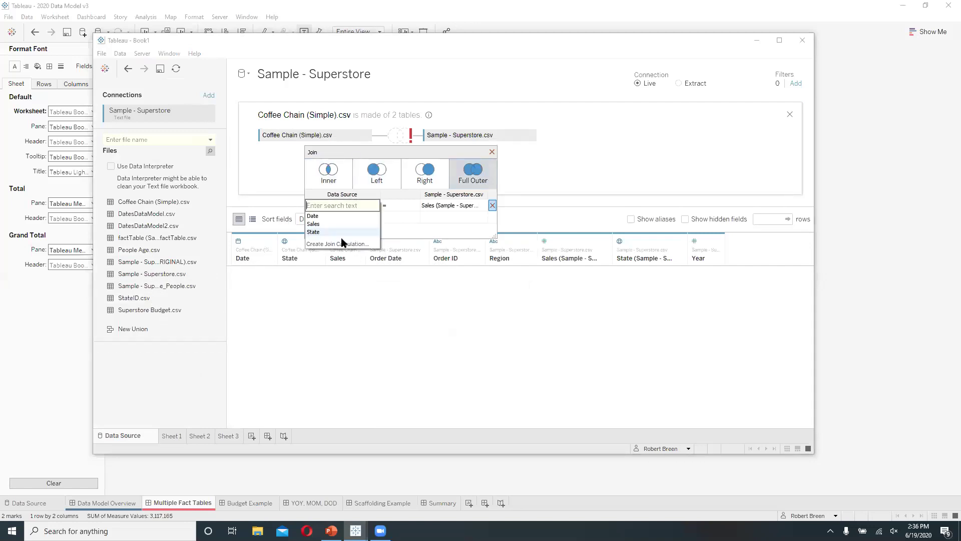
pyautogui.click(341, 230)
pyautogui.click(430, 210)
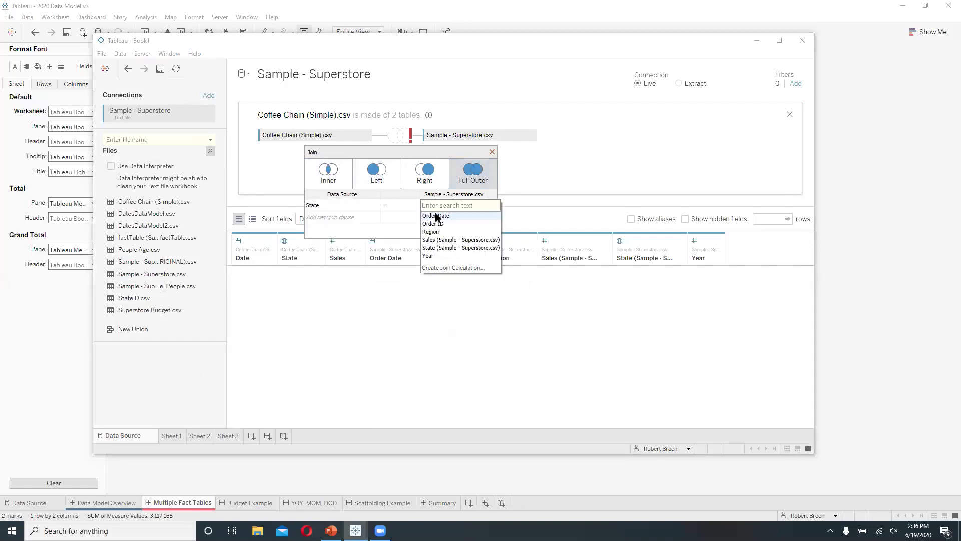
pyautogui.click(437, 244)
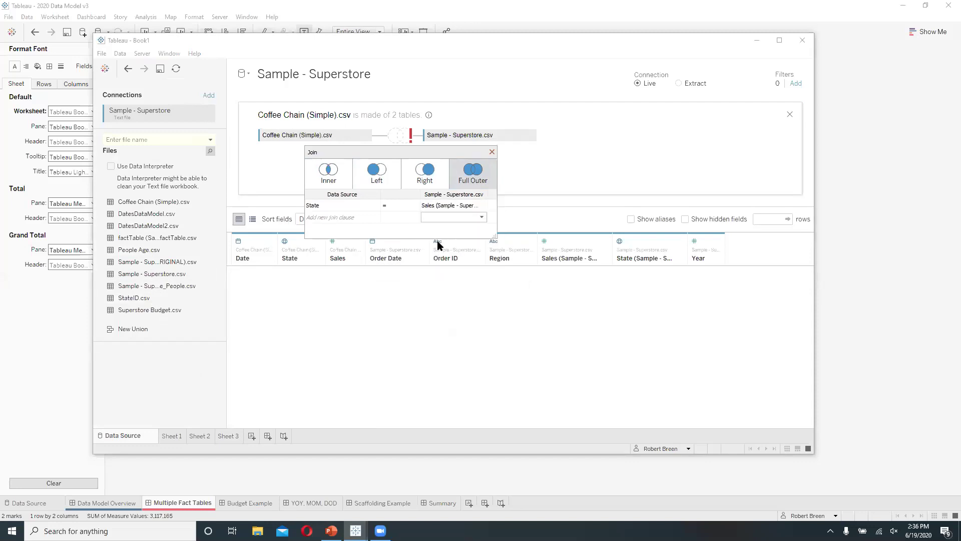
# Add a second join clause matching Date to Order Date and view the Sales total on Sheet 3
pyautogui.click(348, 218)
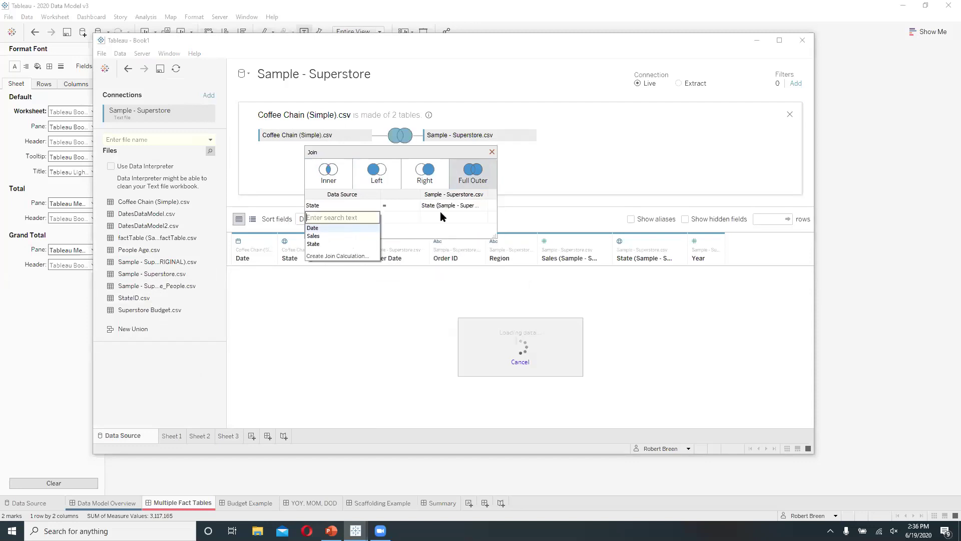
pyautogui.press('Return')
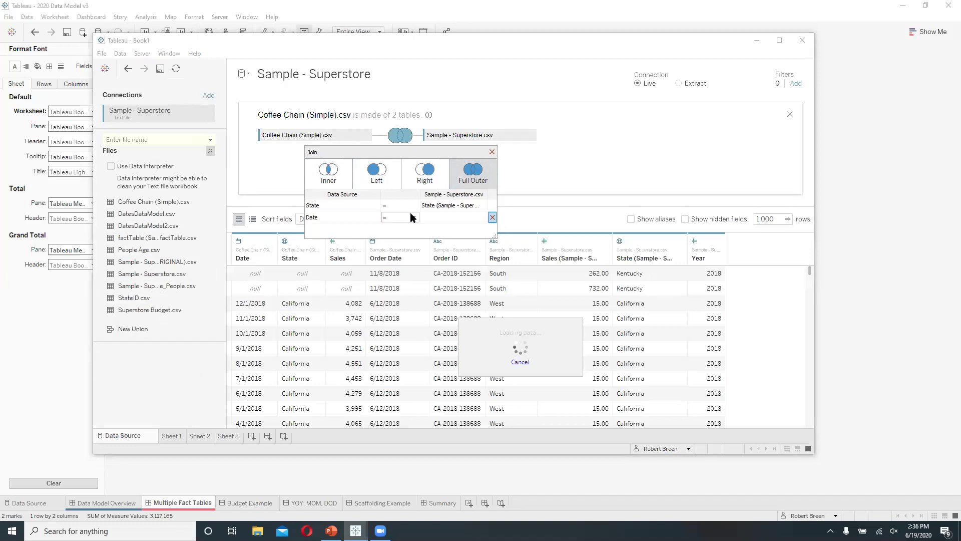
pyautogui.click(426, 218)
pyautogui.click(450, 250)
pyautogui.click(492, 151)
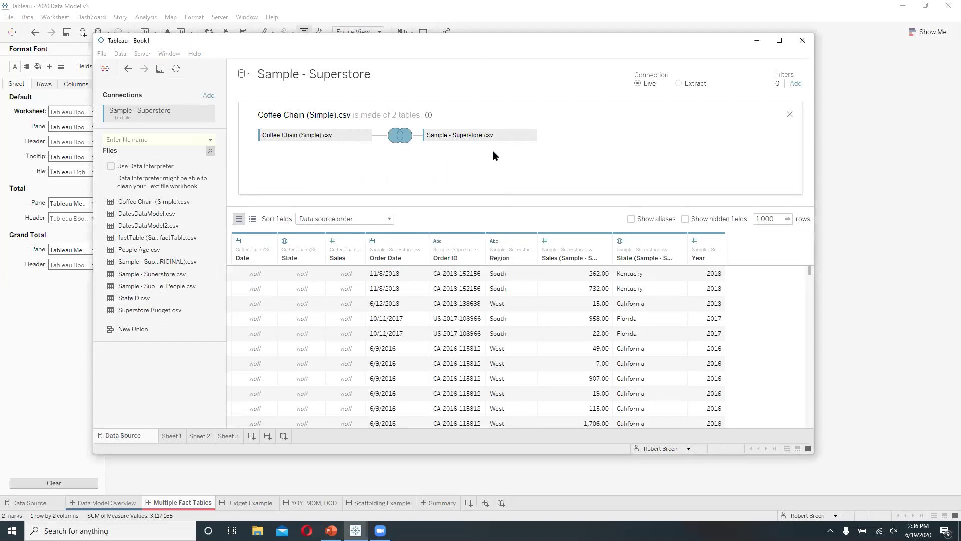
pyautogui.click(241, 436)
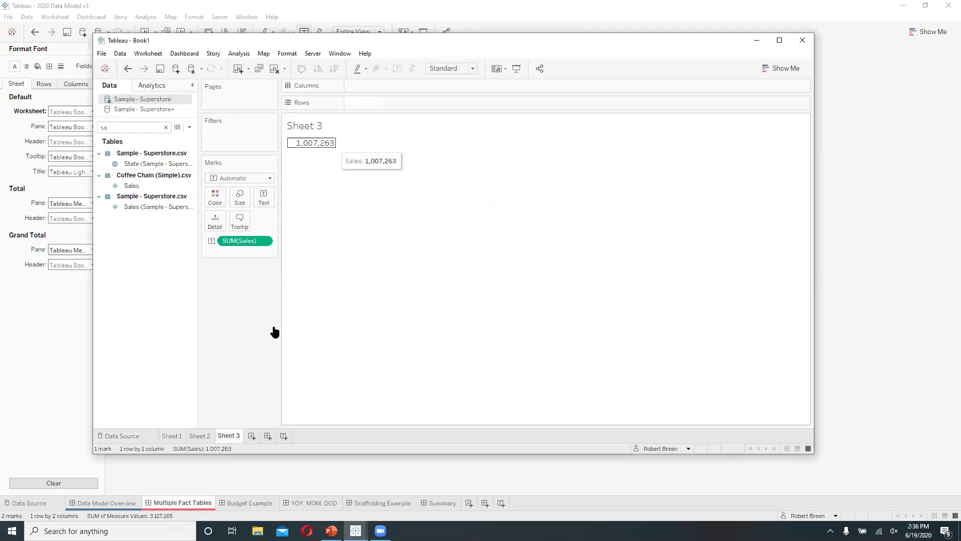
pyautogui.moveTo(315, 149)
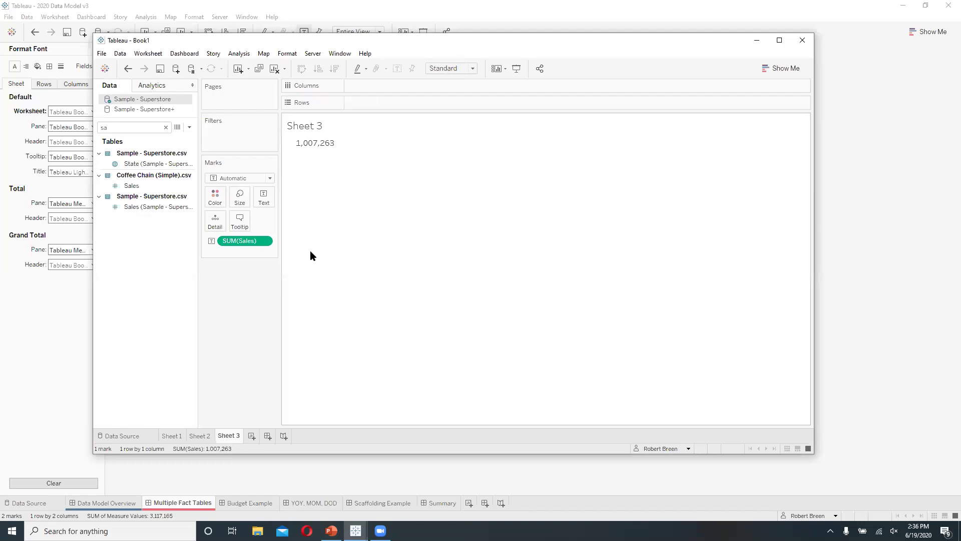
# Remove the joined Coffee Chain (Simple).csv table from the data source and add Sample - Superstore.csv as the base table
pyautogui.click(127, 434)
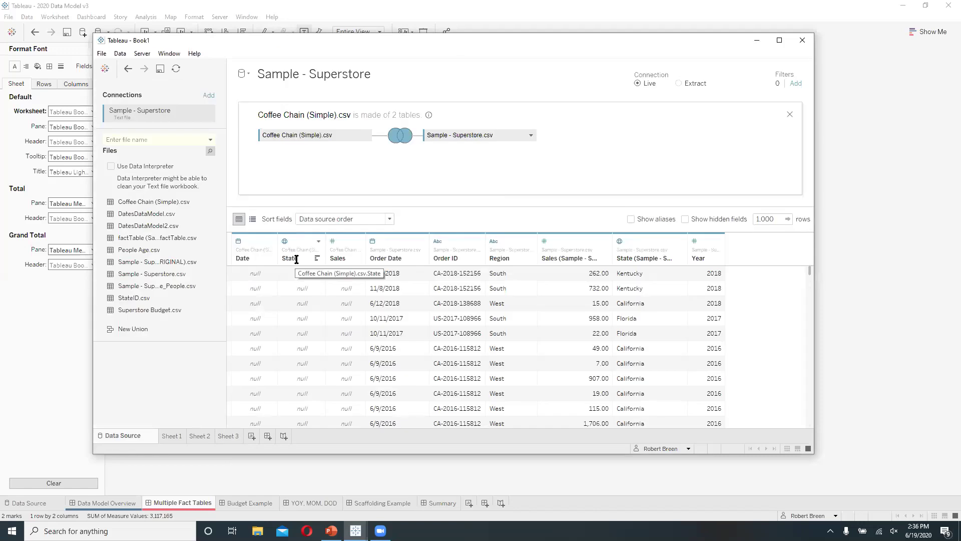
pyautogui.click(789, 114)
pyautogui.moveTo(295, 134); pyautogui.dragTo(170, 376)
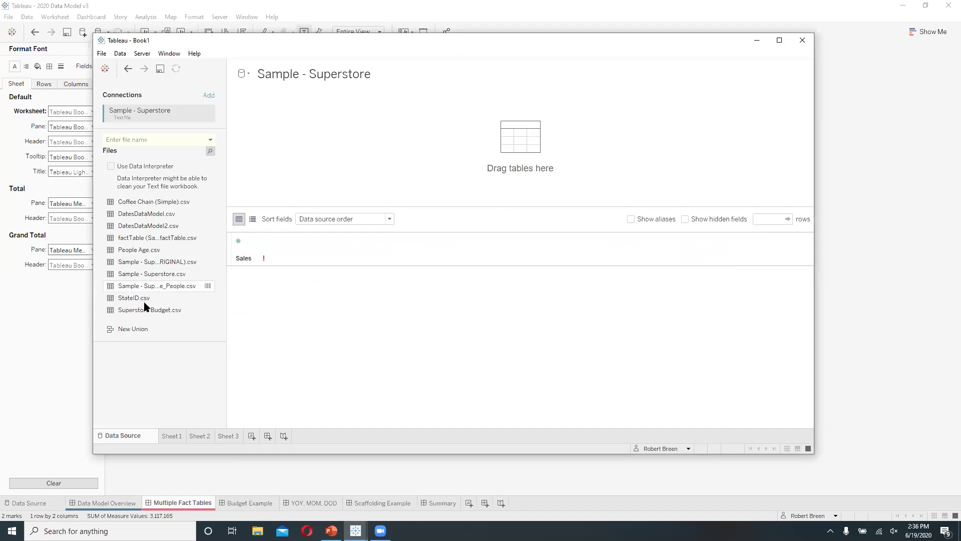
pyautogui.moveTo(145, 278); pyautogui.dragTo(281, 176)
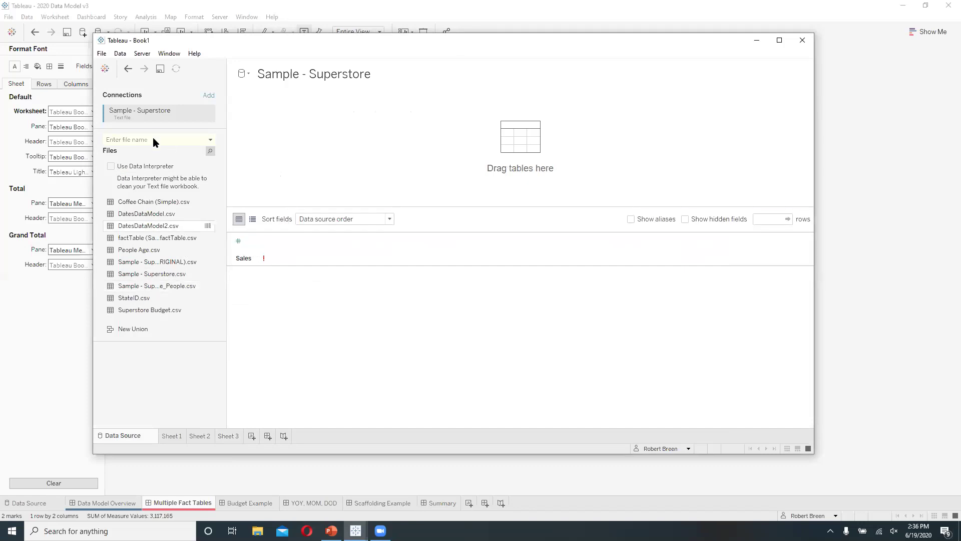
# Relate Coffee Chain (Simple).csv, found with "coffe", to Sample - Superstore.csv on State, adding Order Date matched to Date
pyautogui.write('coffe')
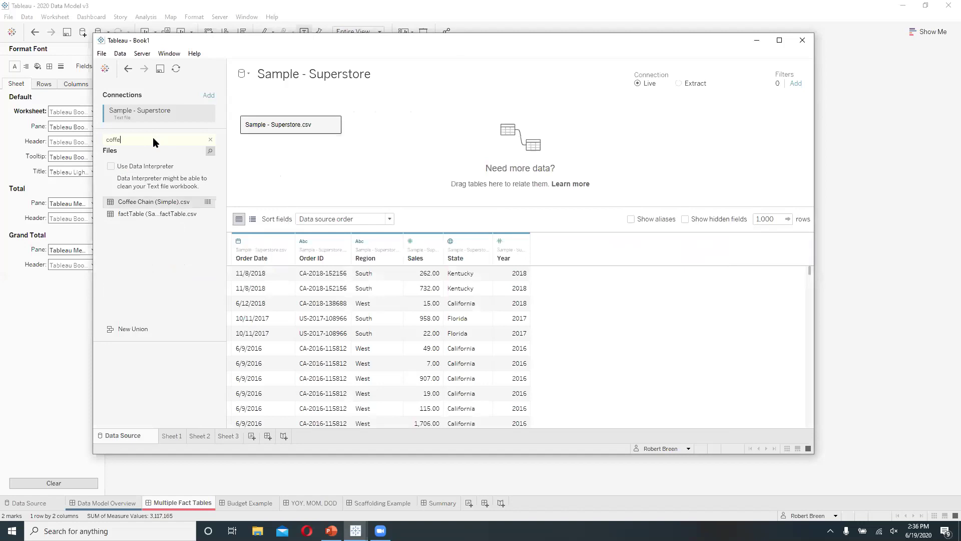
pyautogui.moveTo(175, 204); pyautogui.dragTo(384, 124)
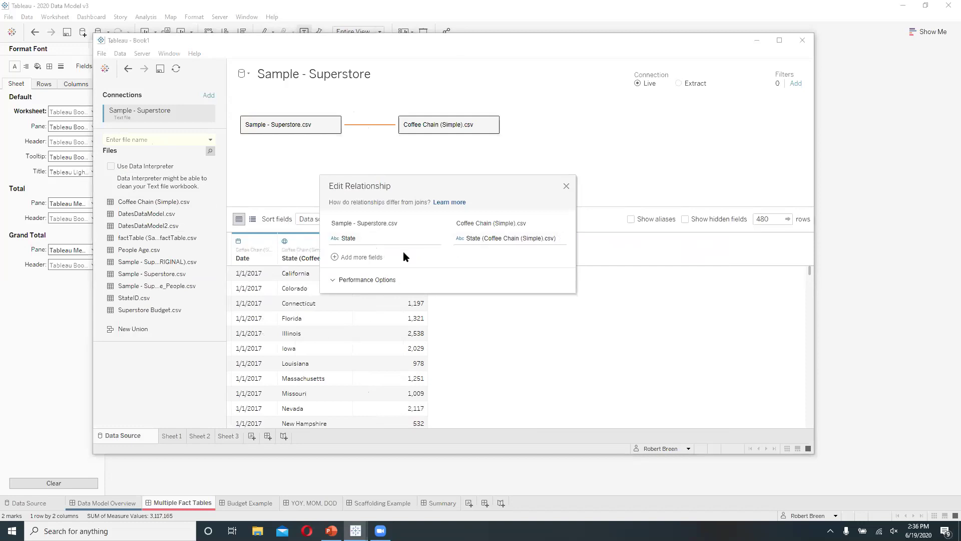
pyautogui.click(362, 257)
pyautogui.click(377, 289)
pyautogui.click(474, 294)
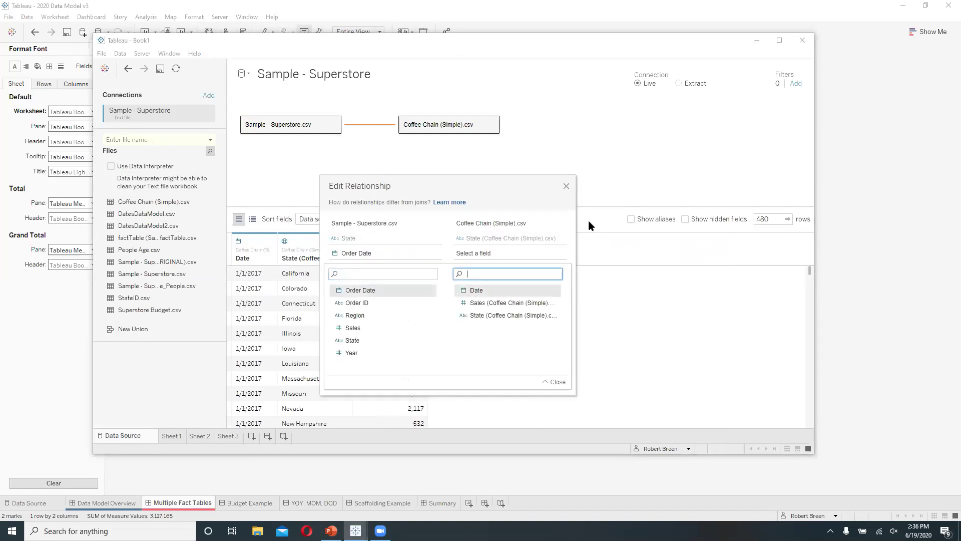
pyautogui.click(567, 187)
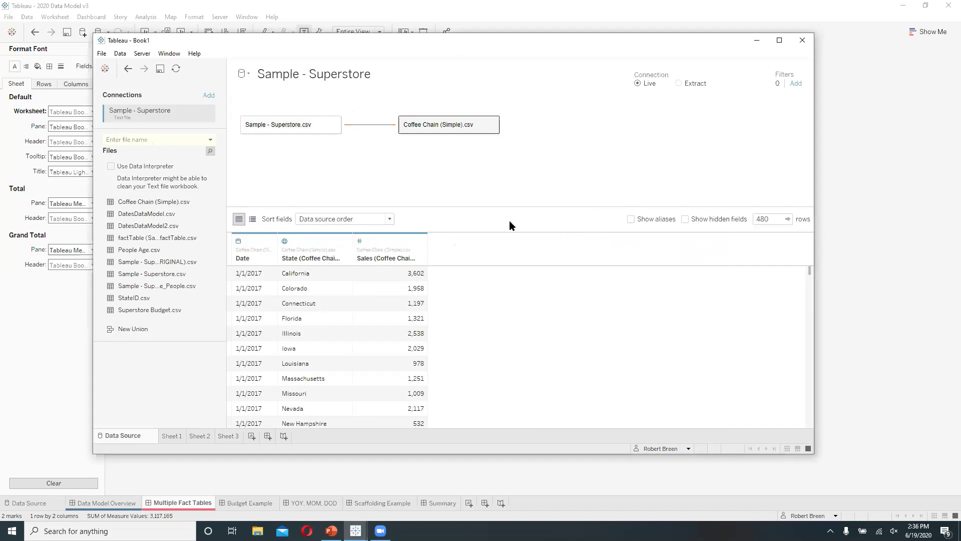
# Add the Coffee Chain (Simple).csv Sales measure to Sheet 3 as text beside the Superstore Sales total
pyautogui.click(235, 435)
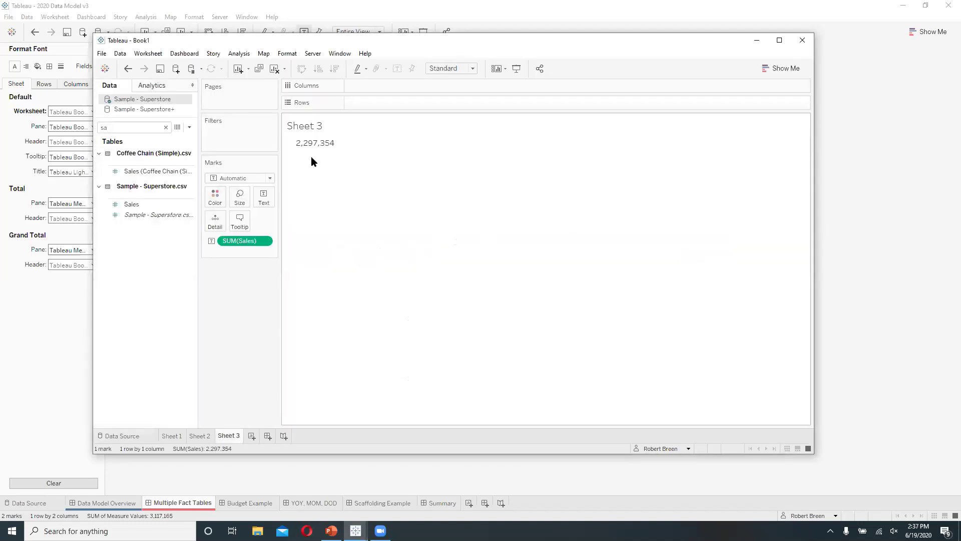
pyautogui.click(113, 171)
pyautogui.moveTo(136, 178); pyautogui.dragTo(264, 200)
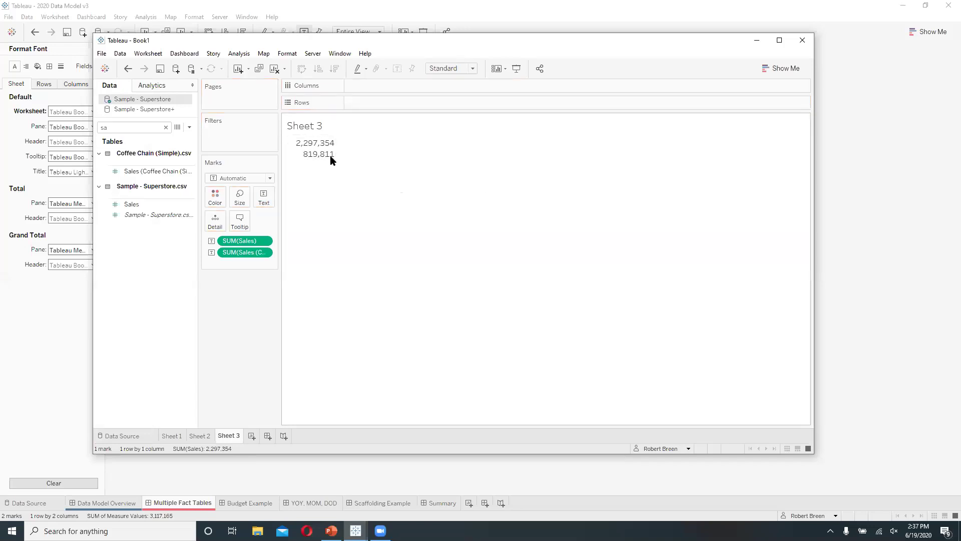
# Switch to the 2020 Data Model v3 workbook and inspect the Coffee Chain (Simple).csv rows behind Coffee Chain Sales in Data Model Detail
pyautogui.hotkey('alt', 'Tab')
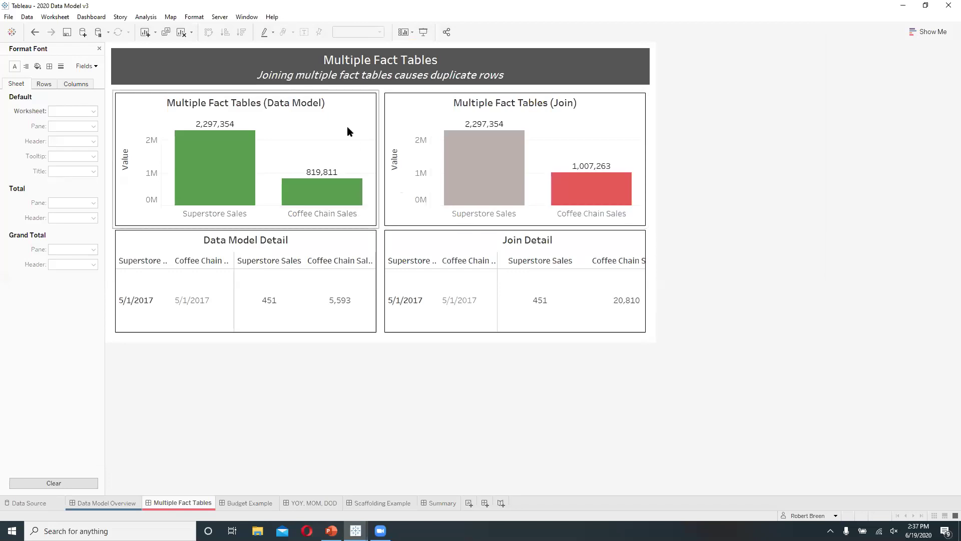
pyautogui.moveTo(609, 292)
pyautogui.rightClick(341, 303)
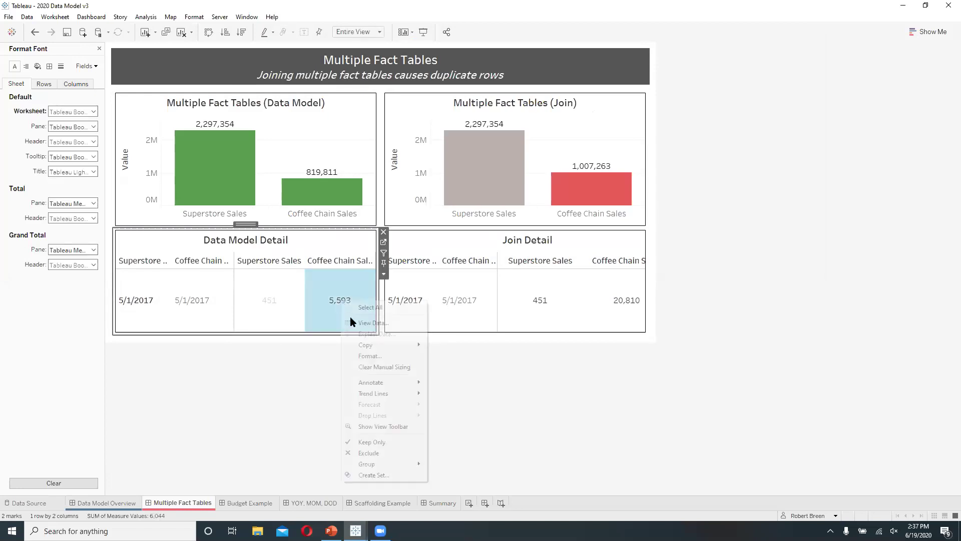
pyautogui.click(350, 318)
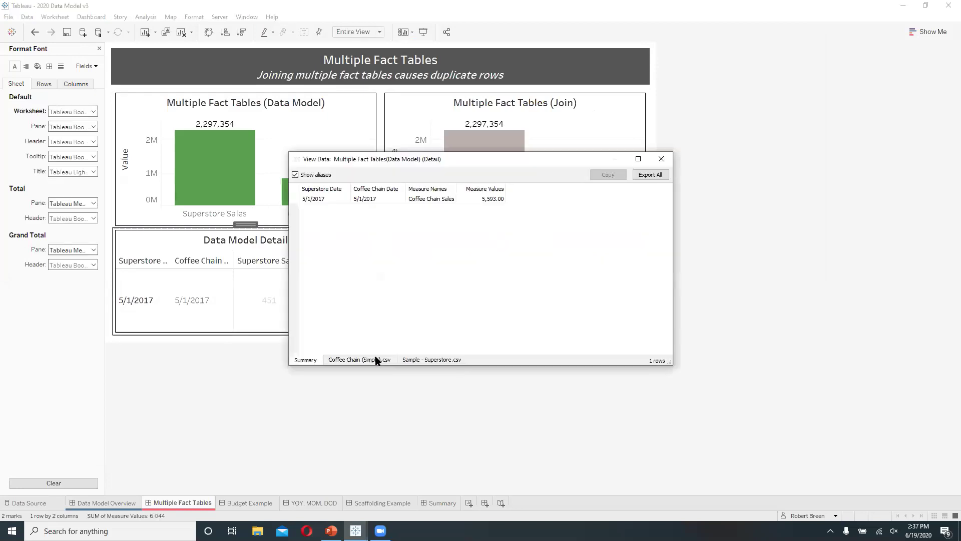
pyautogui.click(376, 361)
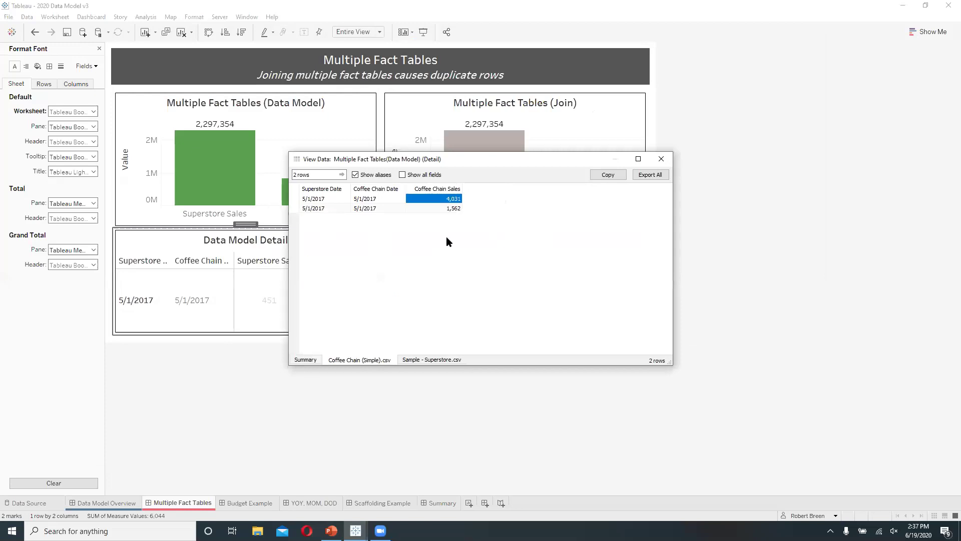
pyautogui.click(449, 207)
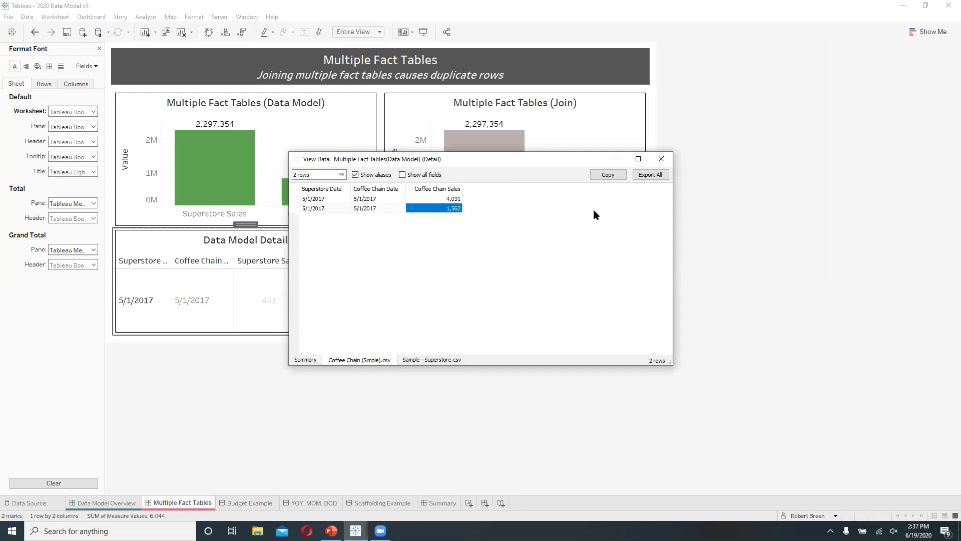
pyautogui.click(662, 159)
# View the full data behind Coffee Chain Sales in Join Detail and examine its repeated Coffee Chain Sales rows
pyautogui.moveTo(584, 191)
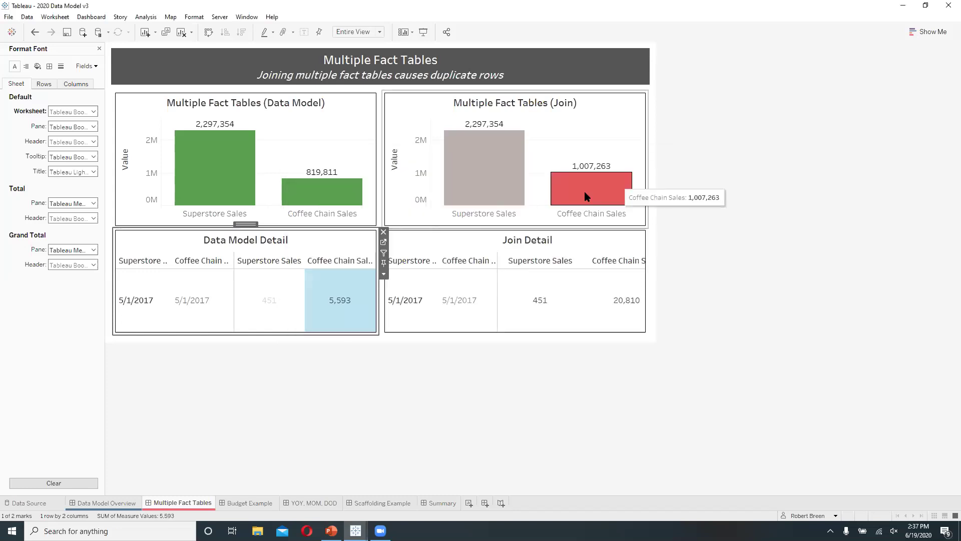
pyautogui.click(591, 241)
pyautogui.rightClick(626, 308)
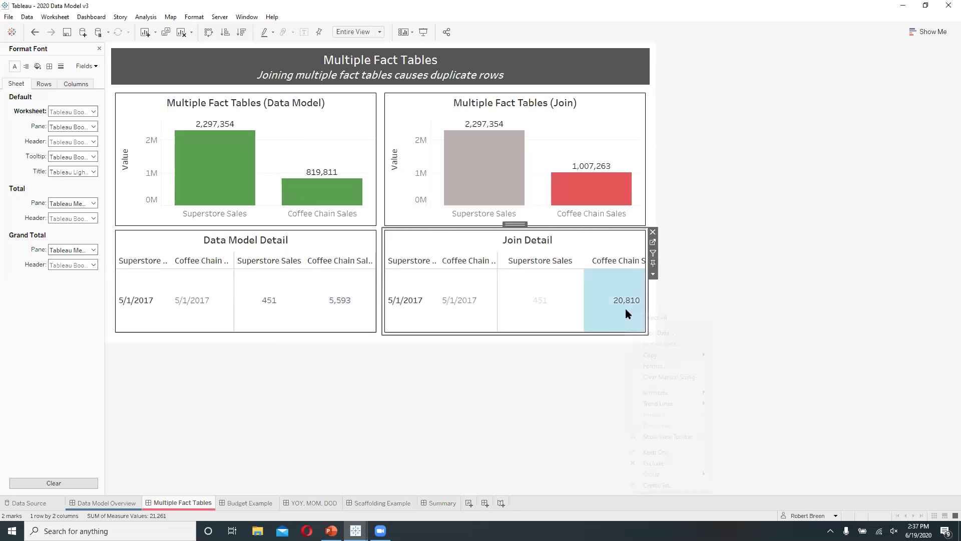
pyautogui.click(664, 333)
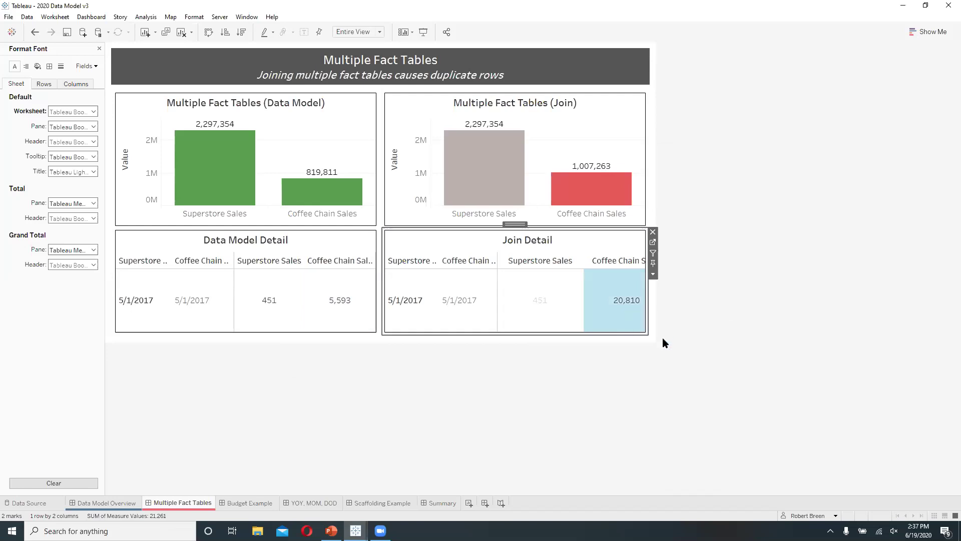
pyautogui.click(339, 360)
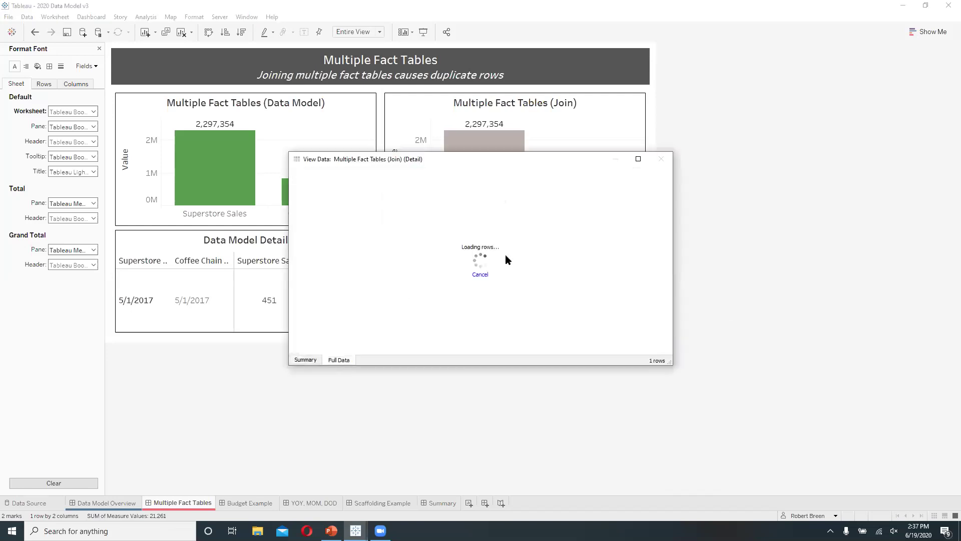
pyautogui.click(458, 199)
pyautogui.click(456, 209)
pyautogui.click(458, 217)
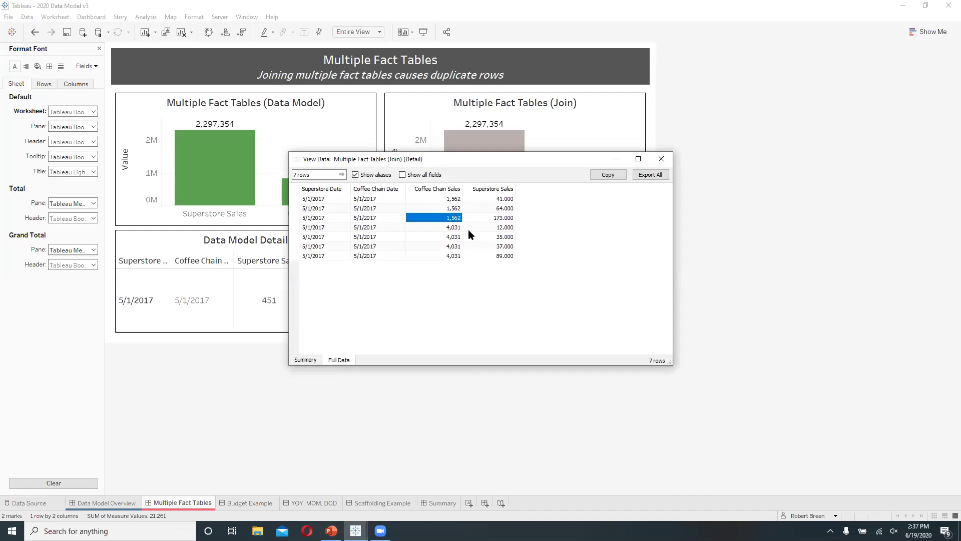
pyautogui.click(455, 256)
pyautogui.click(661, 159)
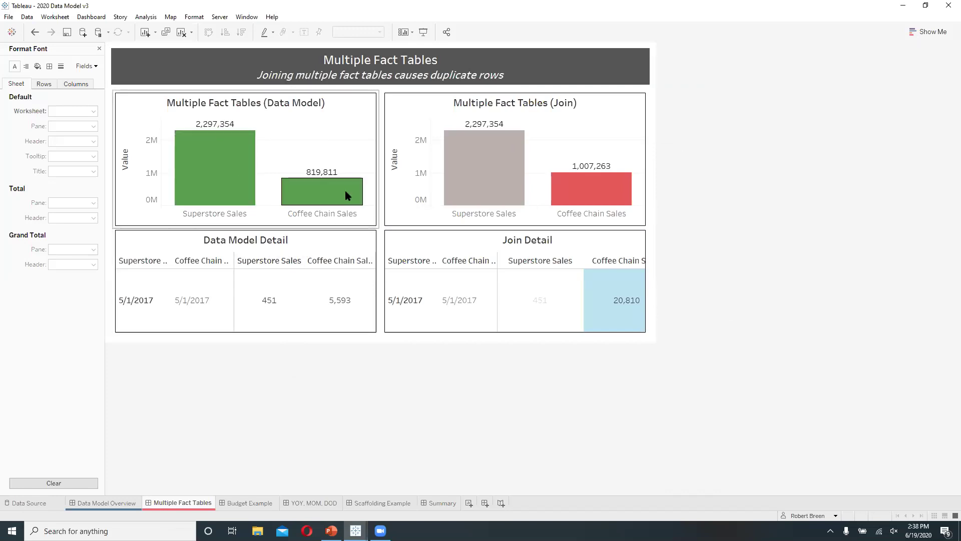
# Open the Budget Example dashboard to review sales against budget by region and year
pyautogui.click(630, 303)
pyautogui.click(261, 503)
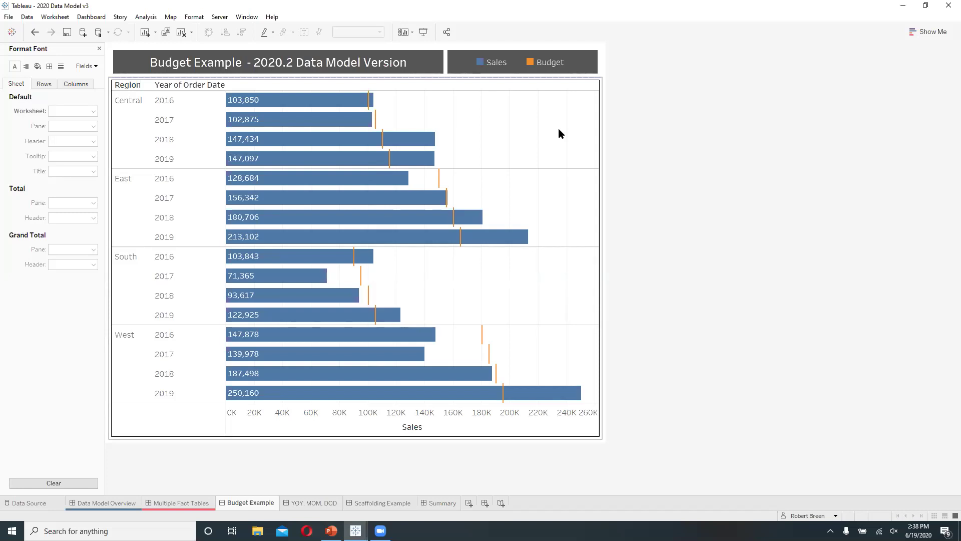
pyautogui.click(671, 113)
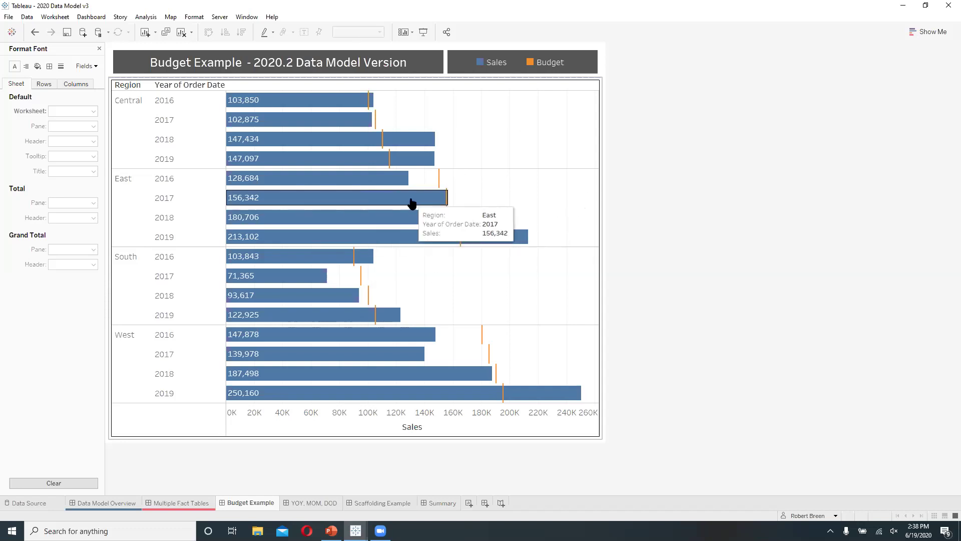
# Switch to the Book1 workbook, add a new worksheet and connect Sample - Superstore.csv as a new text file data source
pyautogui.moveTo(355, 529)
pyautogui.click(314, 491)
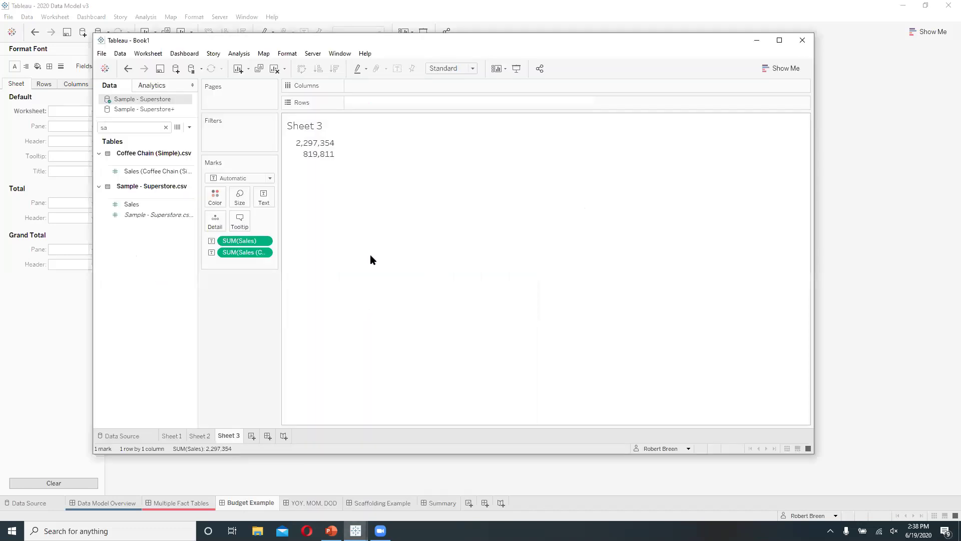
pyautogui.click(252, 435)
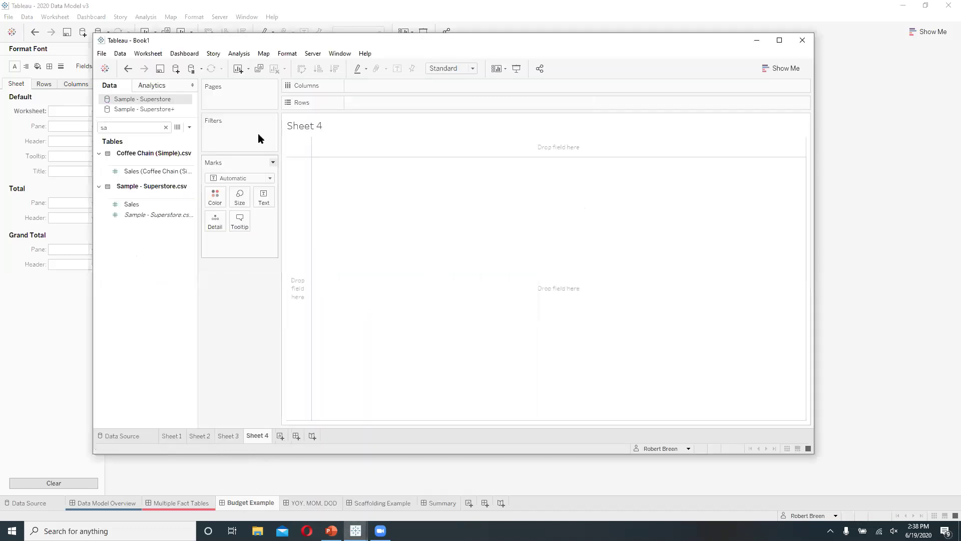
pyautogui.click(121, 54)
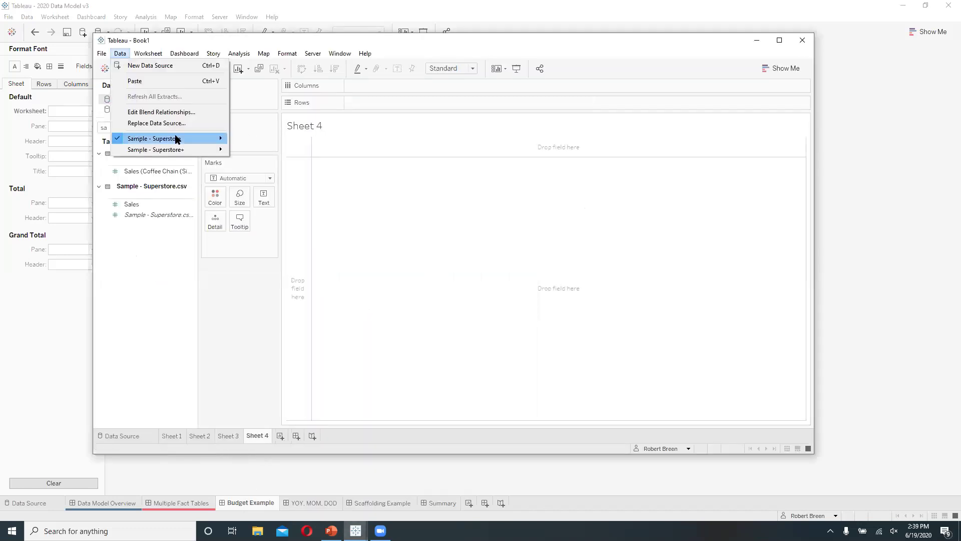
pyautogui.click(150, 66)
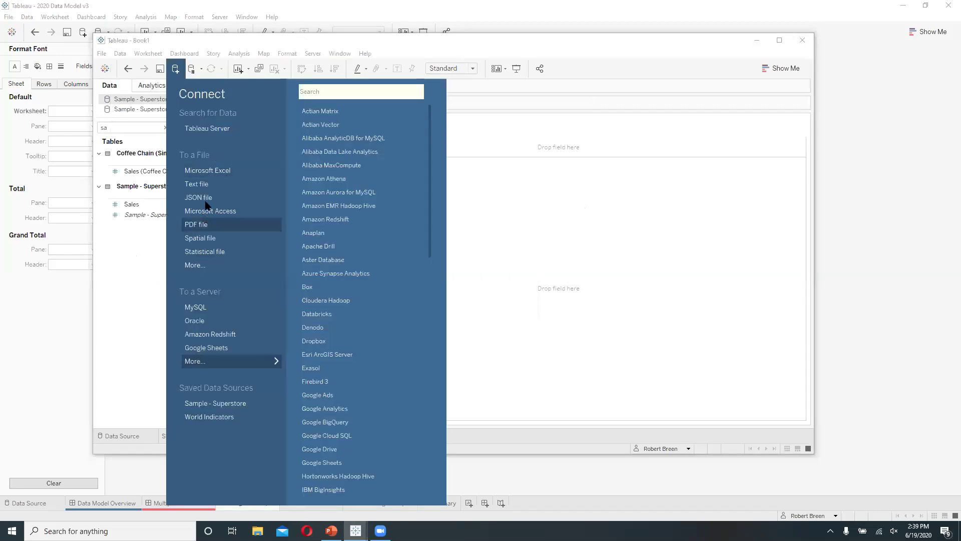
pyautogui.click(213, 189)
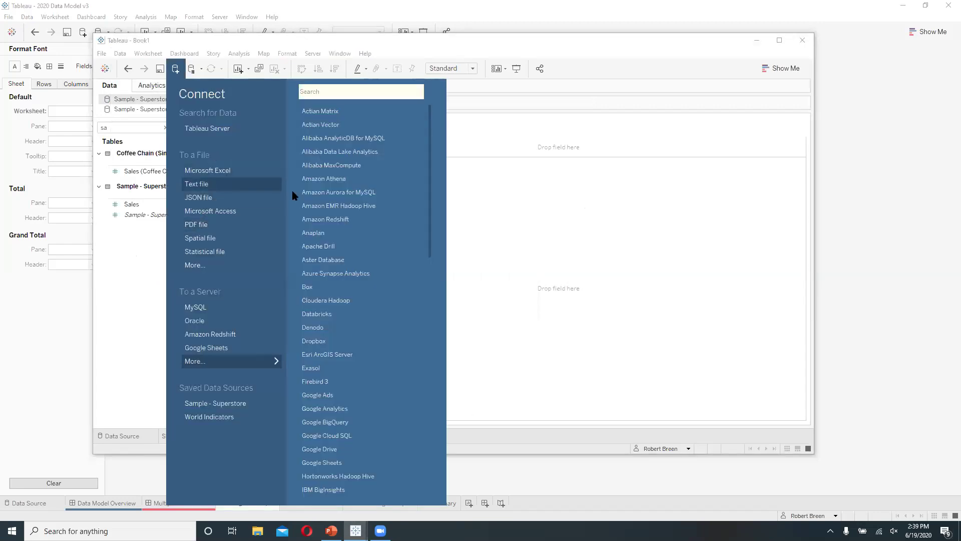
pyautogui.doubleClick(296, 160)
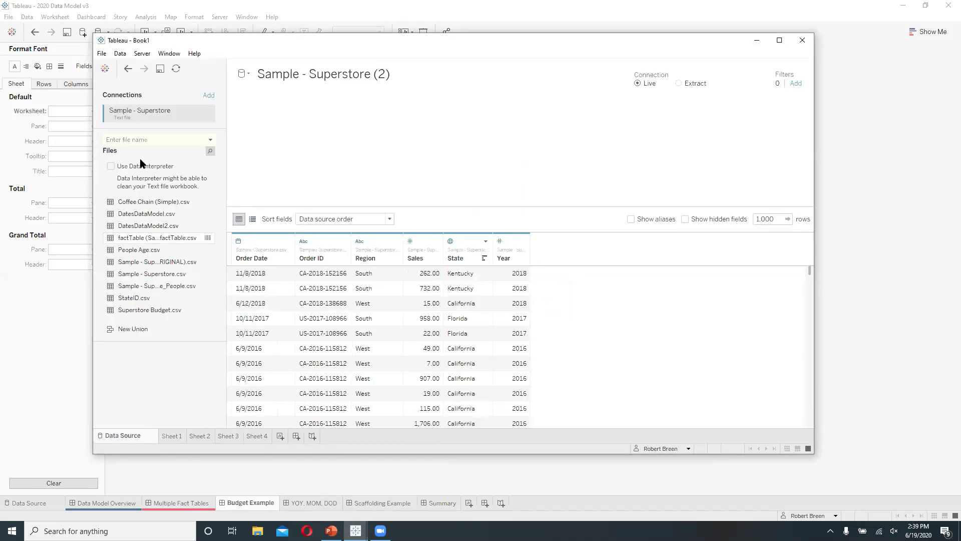
# Relate Superstore Budget.csv, found with "budg", to Sample - Superstore.csv on Region, adding Year matched to Years
pyautogui.click(145, 140)
pyautogui.write('budg')
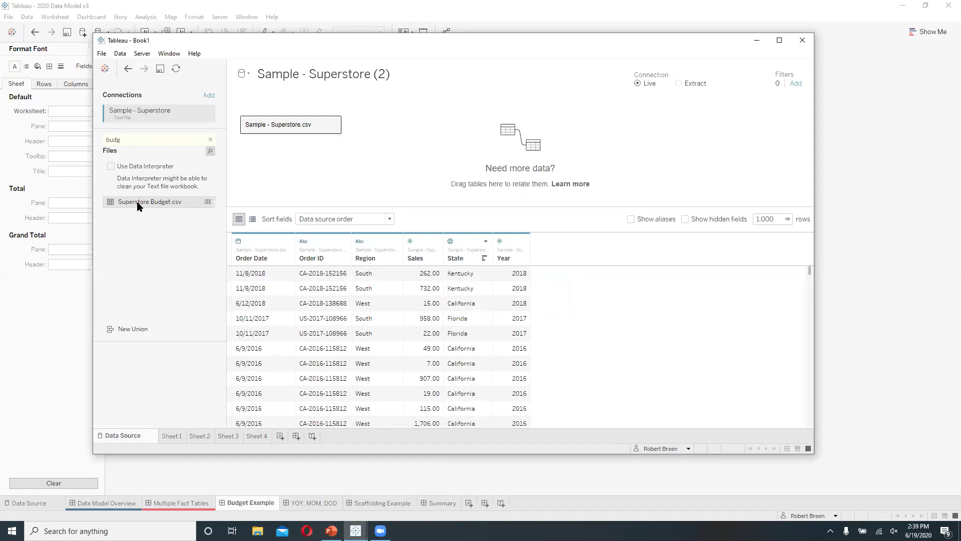
pyautogui.moveTo(137, 201); pyautogui.dragTo(296, 226)
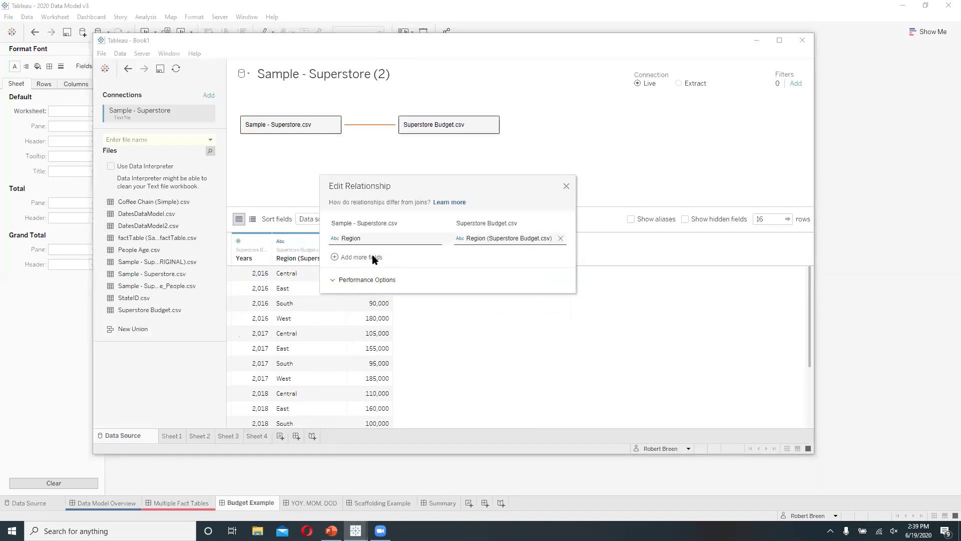
pyautogui.click(361, 257)
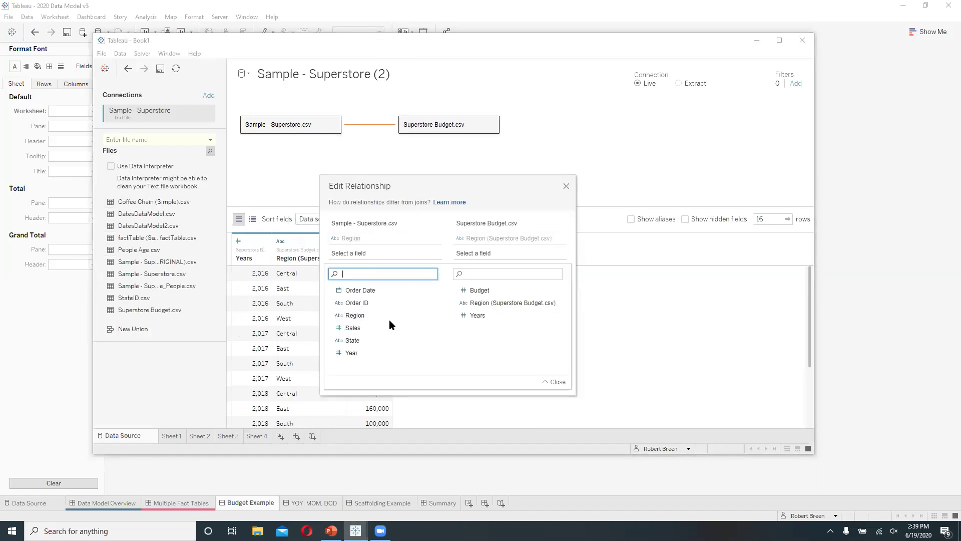
pyautogui.click(357, 352)
pyautogui.click(478, 316)
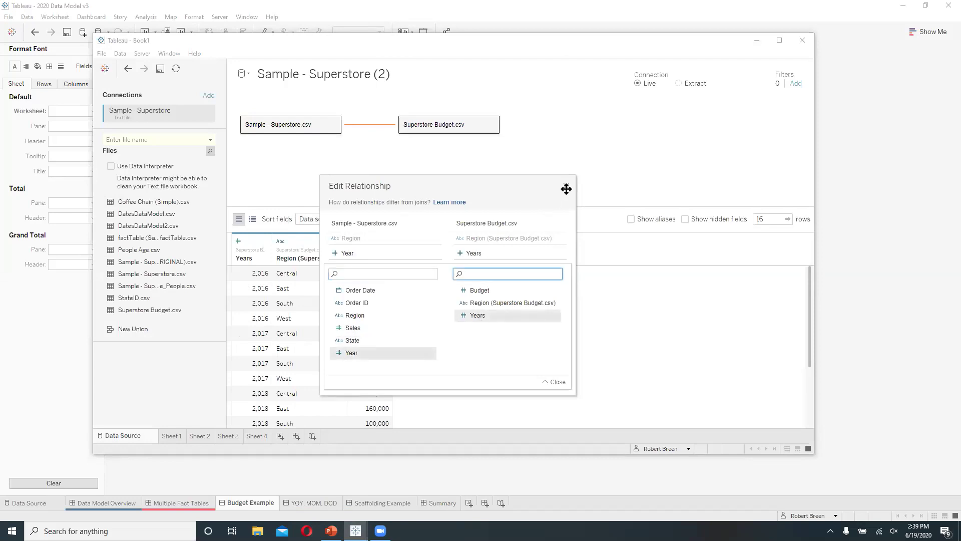
pyautogui.click(671, 158)
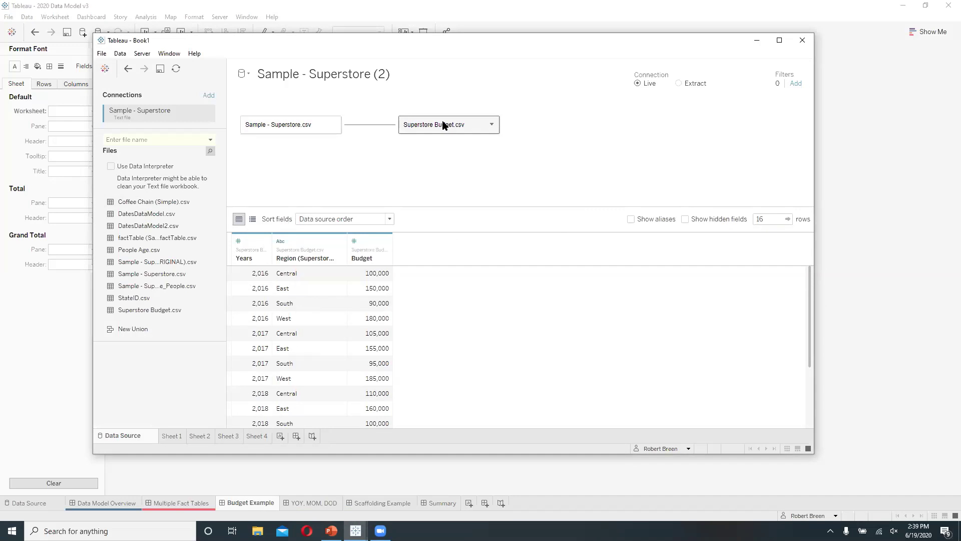
# Examine the Central and East budget rows in Superstore Budget.csv, and preview the Sample - Superstore.csv rows for comparison
pyautogui.click(307, 273)
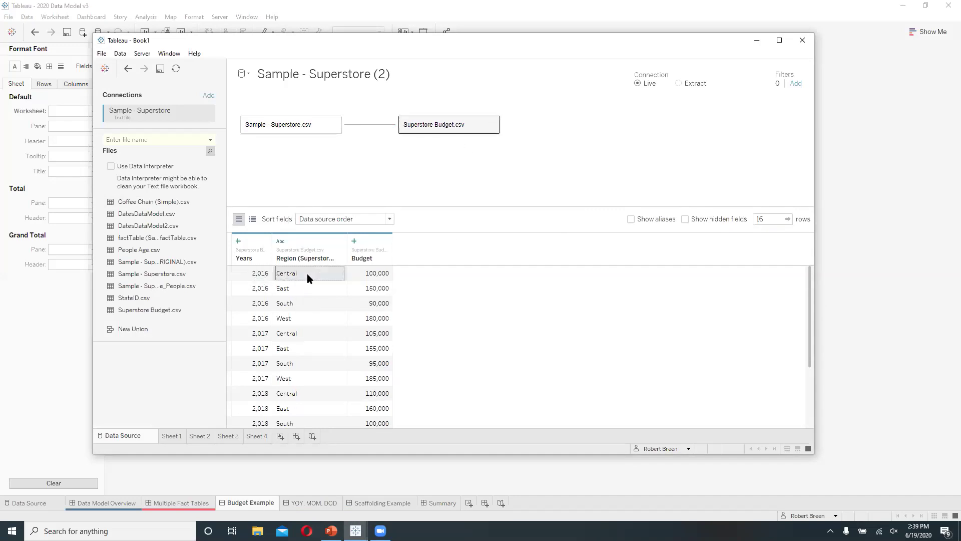
pyautogui.click(370, 277)
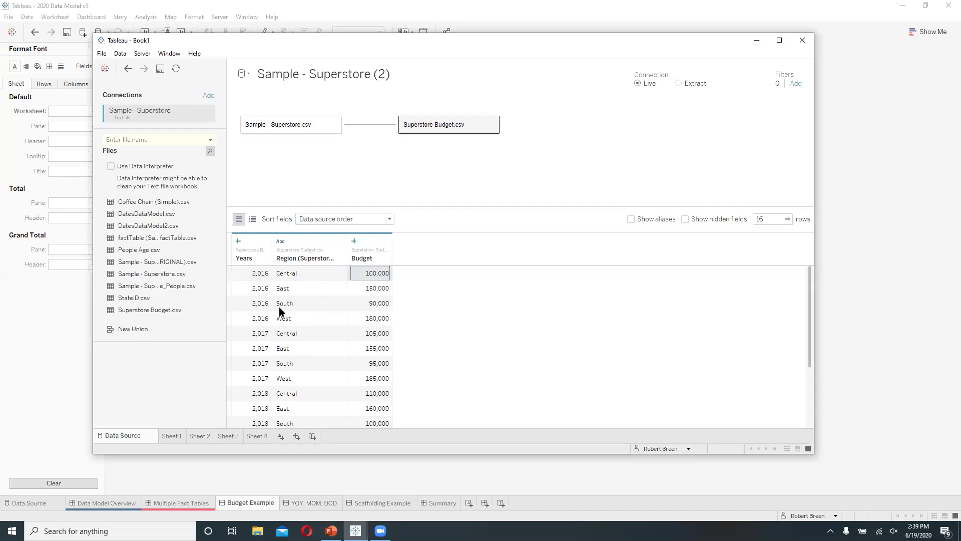
pyautogui.click(295, 289)
pyautogui.click(374, 290)
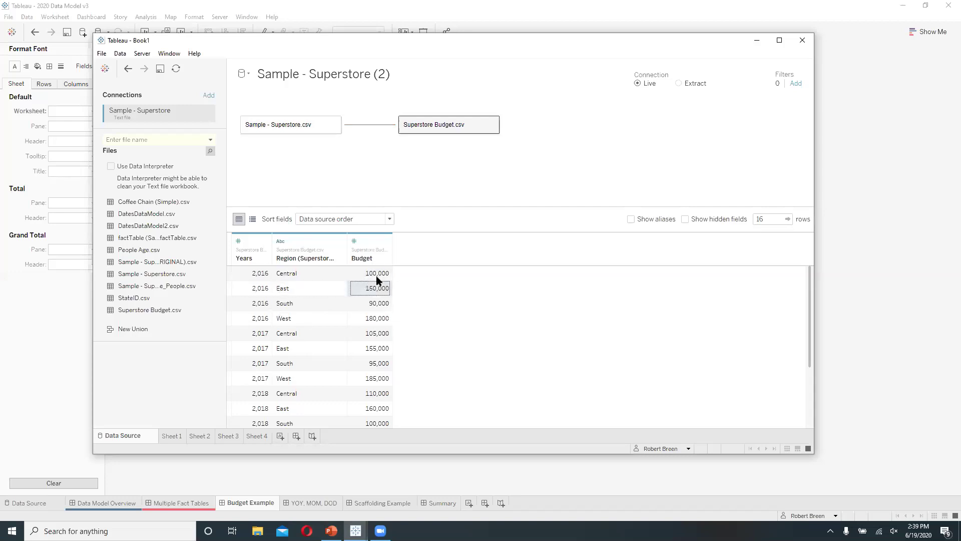
pyautogui.click(292, 130)
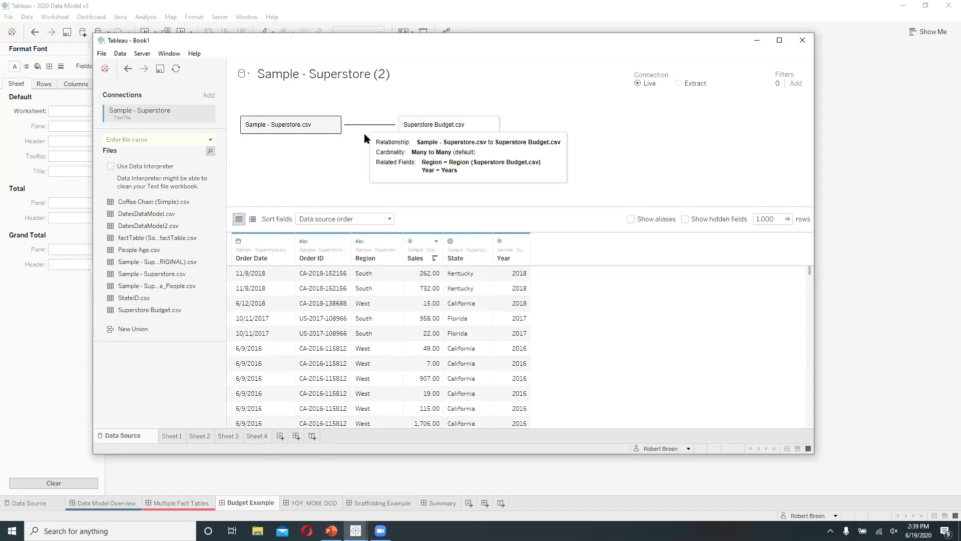
# Add a new worksheet and list the regions in rows using Region from Sample - Superstore.csv, found with "region"
pyautogui.click(279, 436)
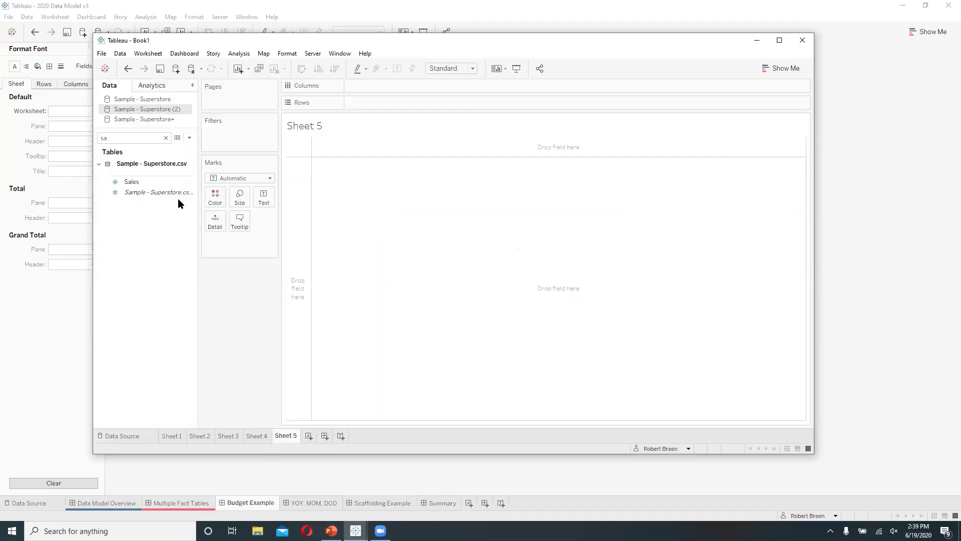
pyautogui.click(143, 139)
pyautogui.write('sa')
pyautogui.press('BackSpace')
pyautogui.press('BackSpace')
pyautogui.write('region')
pyautogui.moveTo(132, 173); pyautogui.dragTo(357, 101)
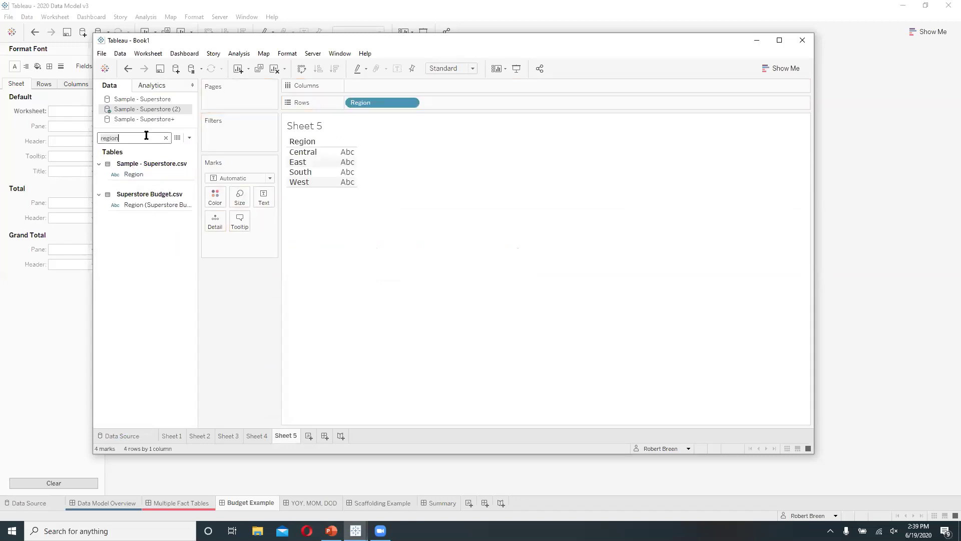
# Find Year in Sample - Superstore.csv with "year", convert it to a dimension and add it to the rows after Region
pyautogui.press('BackSpace')
pyautogui.press('BackSpace')
pyautogui.press('BackSpace')
pyautogui.press('BackSpace')
pyautogui.press('BackSpace')
pyautogui.press('BackSpace')
pyautogui.write('year')
pyautogui.click(192, 176)
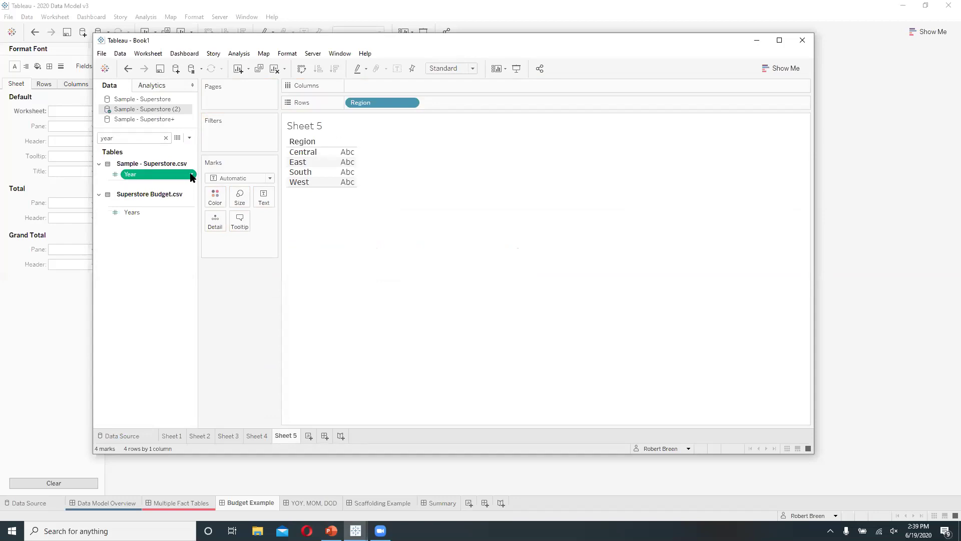
pyautogui.click(192, 176)
pyautogui.click(240, 272)
pyautogui.moveTo(135, 177); pyautogui.dragTo(466, 103)
# Find Sales with "sales" and show its sum as values for each region and year
pyautogui.click(138, 141)
pyautogui.doubleClick(137, 141)
pyautogui.write('sales')
pyautogui.moveTo(131, 180); pyautogui.dragTo(378, 182)
# Add Budget from Superstore Budget.csv, found with "budge", beside Sales in the table, and compare both values for Central and East
pyautogui.doubleClick(138, 138)
pyautogui.write('budge')
pyautogui.click(162, 180)
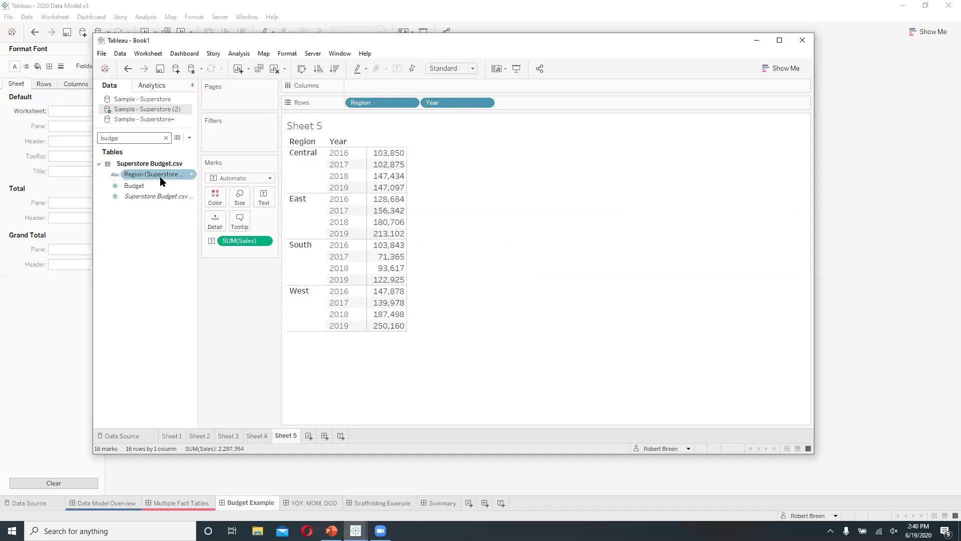
pyautogui.click(150, 187)
pyautogui.moveTo(150, 187); pyautogui.dragTo(386, 236)
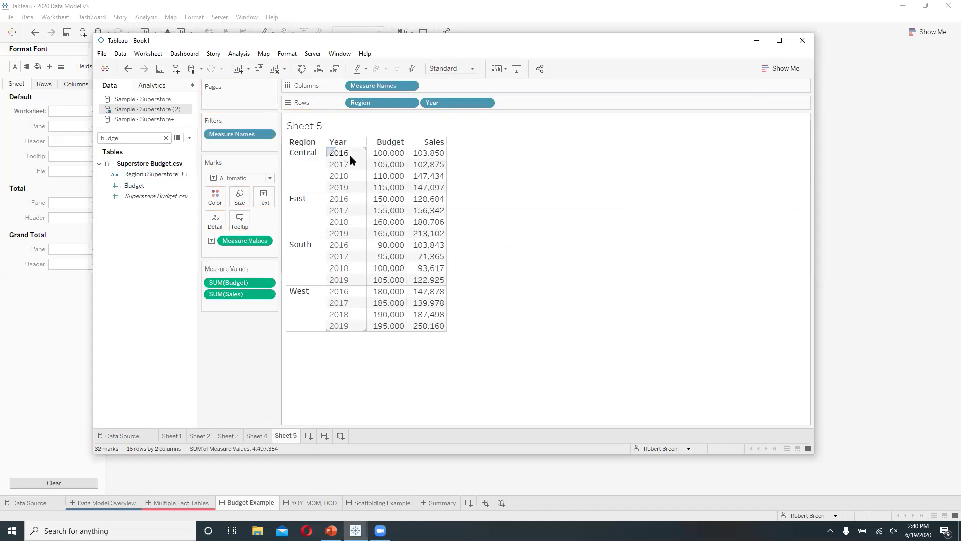
pyautogui.moveTo(375, 156)
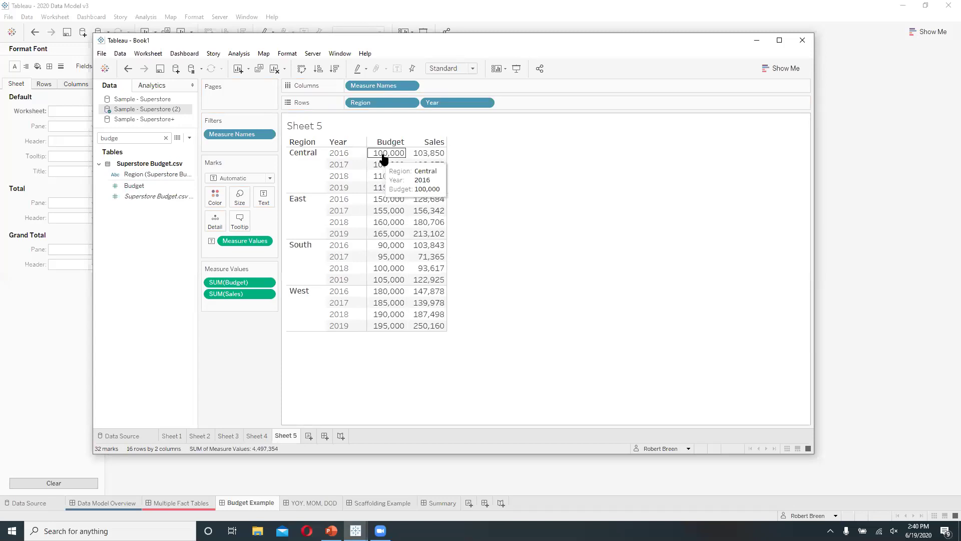
pyautogui.moveTo(425, 160)
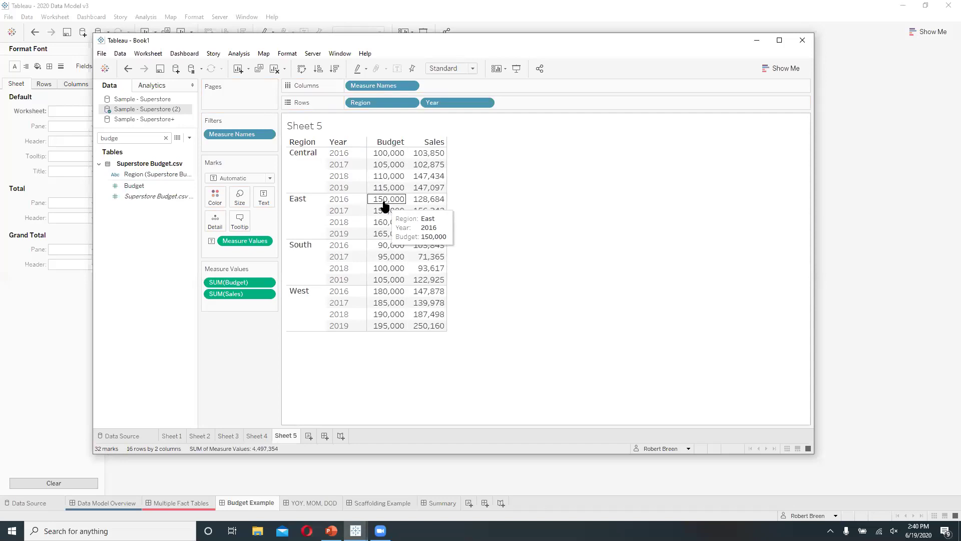
pyautogui.moveTo(424, 207)
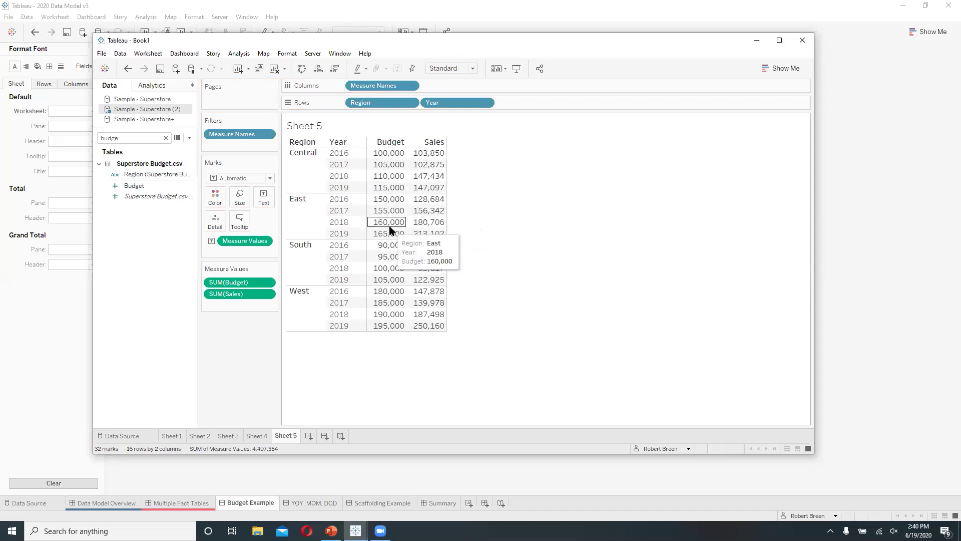
# Remove Superstore Budget.csv from the data source's relationships and open the physical tables of Sample - Superstore.csv
pyautogui.click(127, 437)
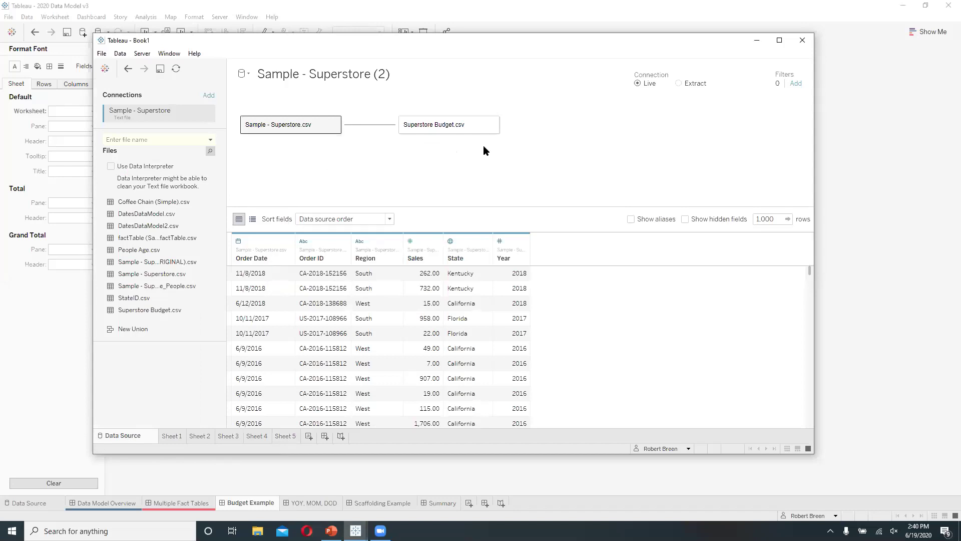
pyautogui.moveTo(454, 129); pyautogui.dragTo(239, 165)
pyautogui.doubleClick(296, 125)
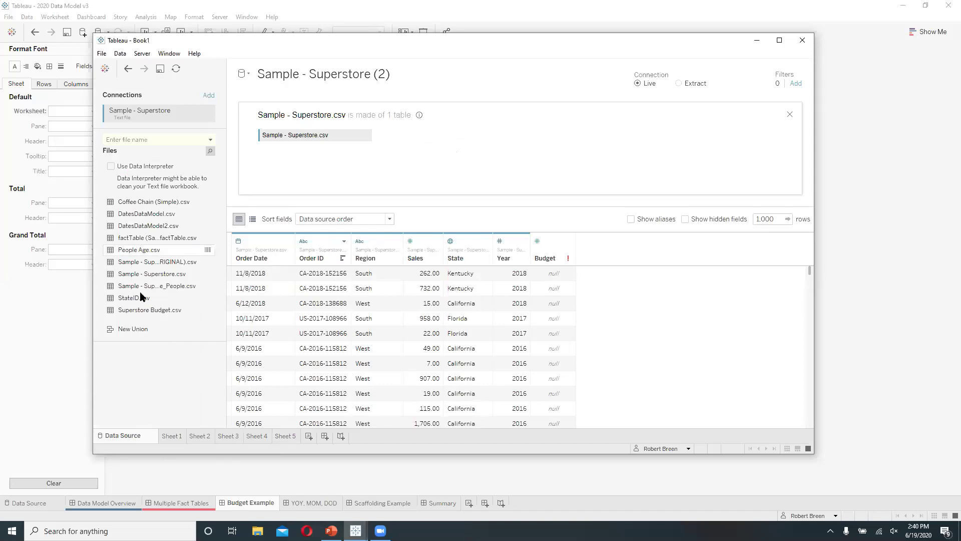
# Join Superstore Budget.csv to Sample - Superstore.csv with a full outer join on Region and on Year matched to Years
pyautogui.moveTo(161, 311); pyautogui.dragTo(431, 163)
pyautogui.click(400, 136)
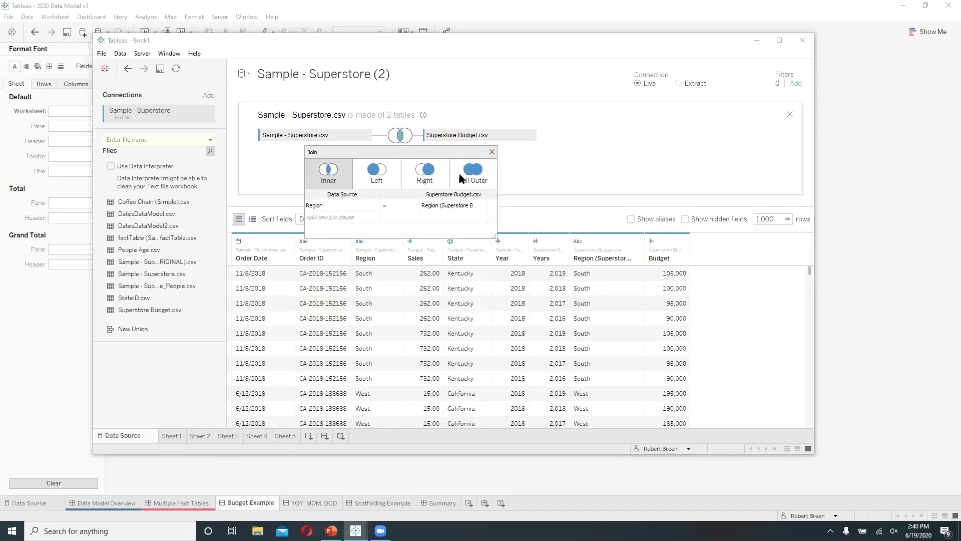
pyautogui.click(344, 218)
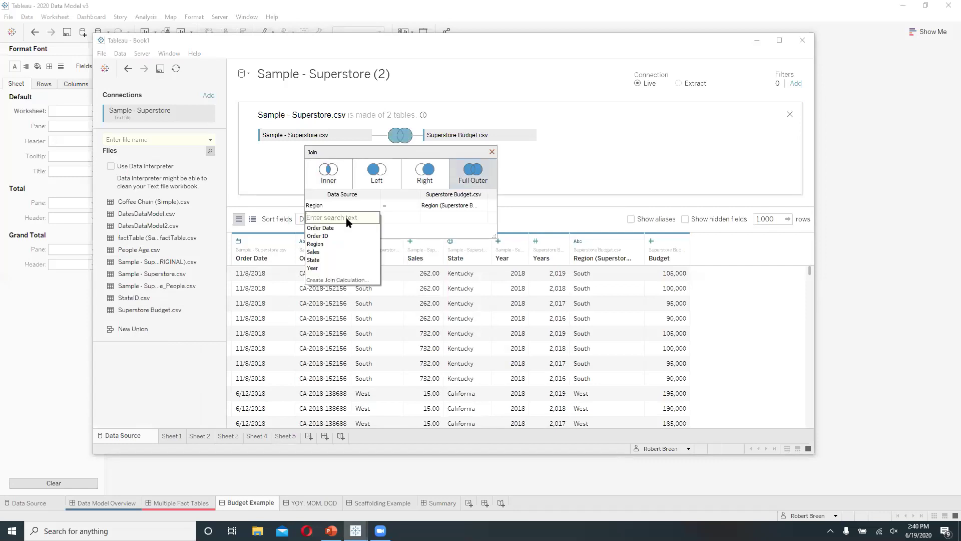
pyautogui.click(335, 269)
pyautogui.click(431, 215)
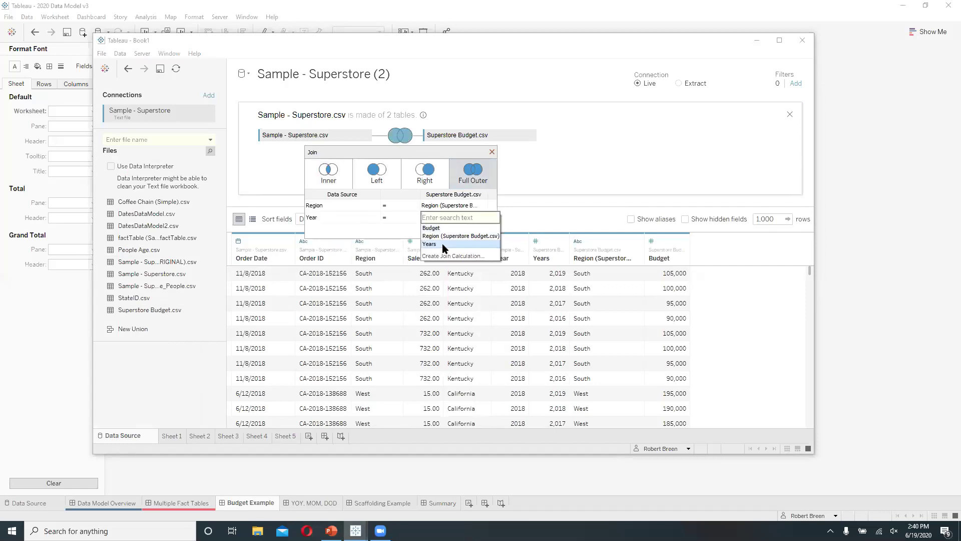
pyautogui.click(443, 244)
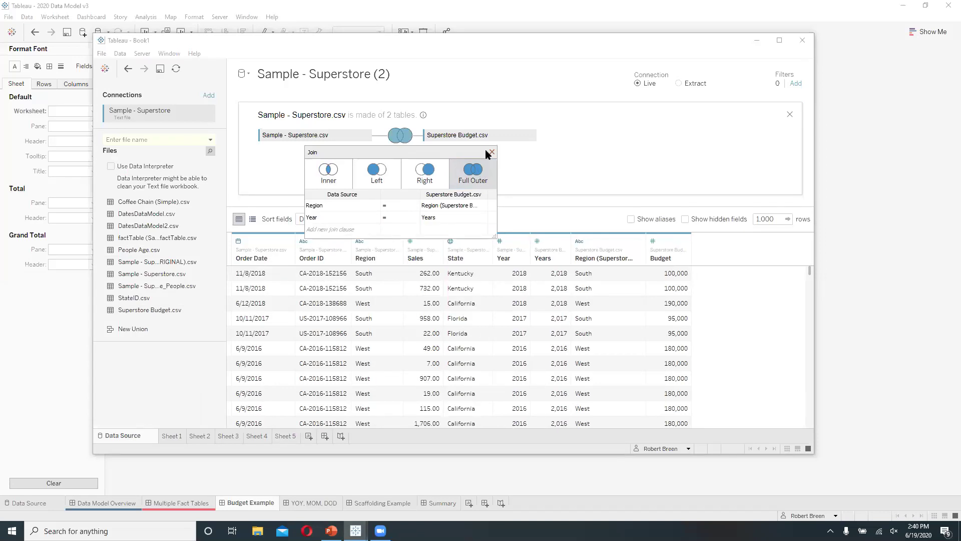
pyautogui.click(491, 152)
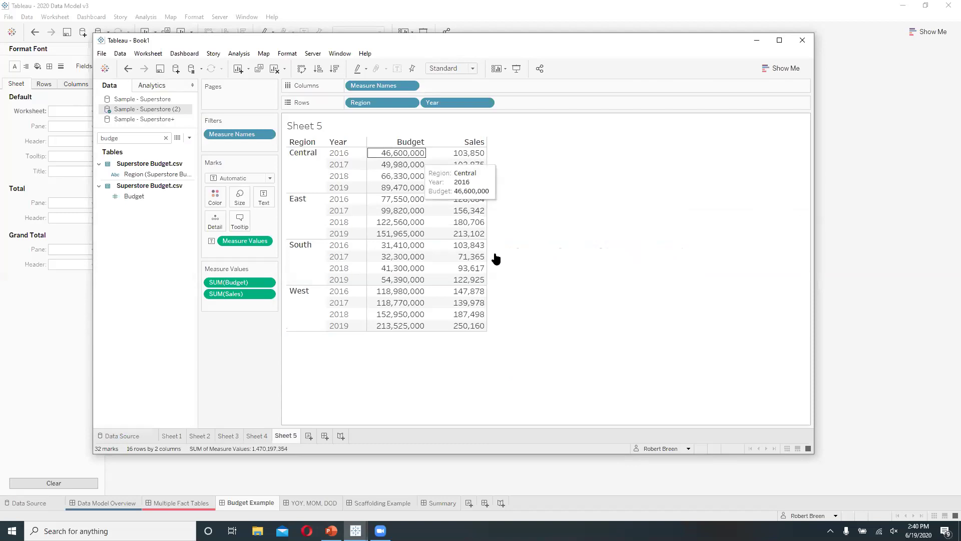
# Examine the full underlying data of the Central 2016 Budget value in Sheet 5, reading down the repeated Budget entries
pyautogui.moveTo(460, 158)
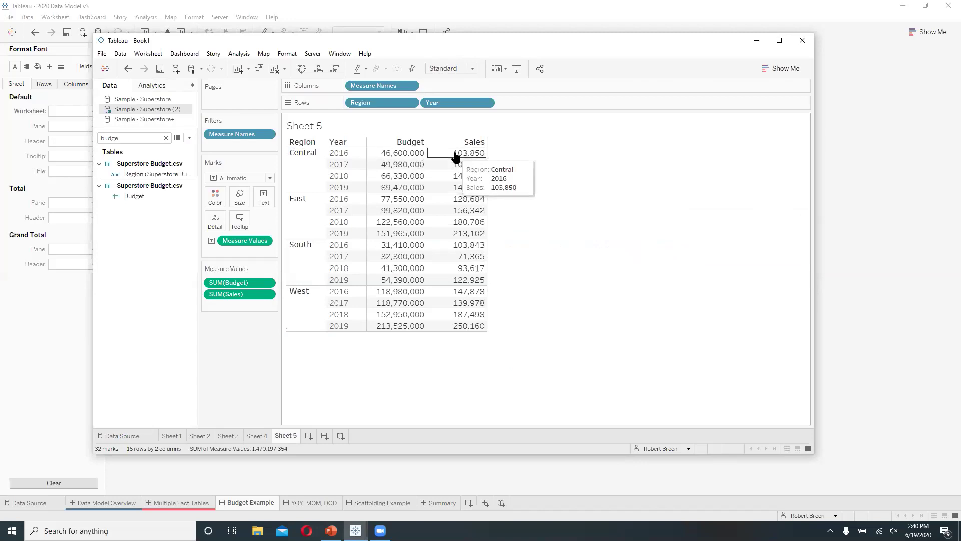
pyautogui.rightClick(414, 153)
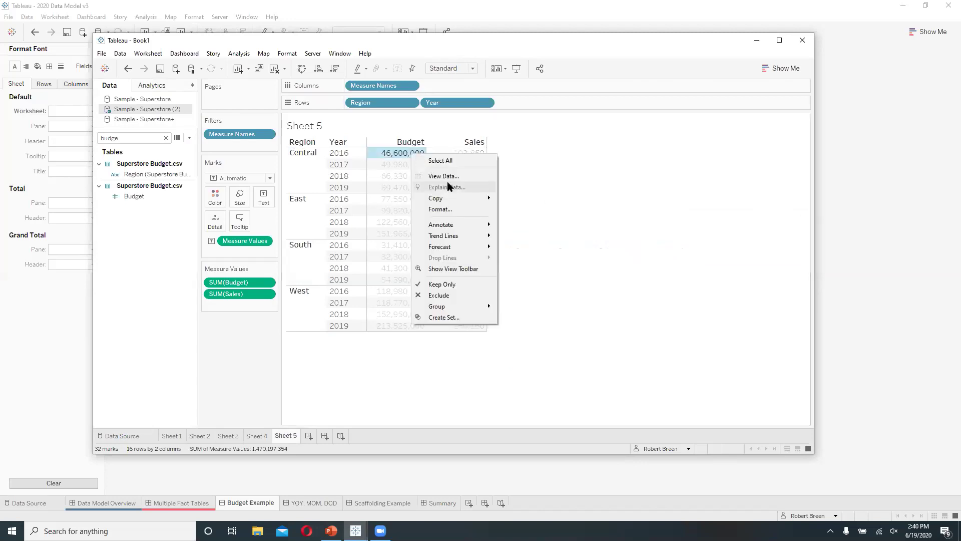
pyautogui.click(323, 344)
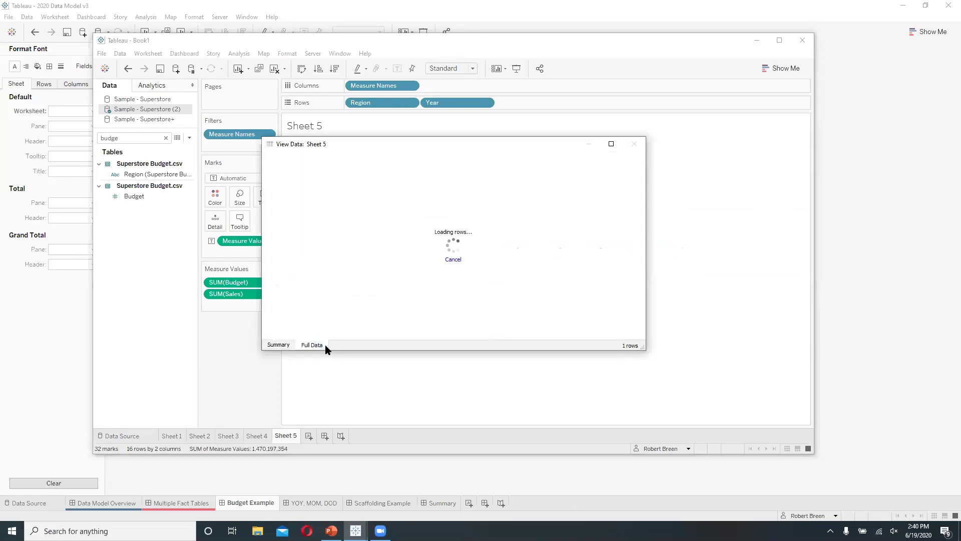
pyautogui.moveTo(428, 143); pyautogui.dragTo(427, 79)
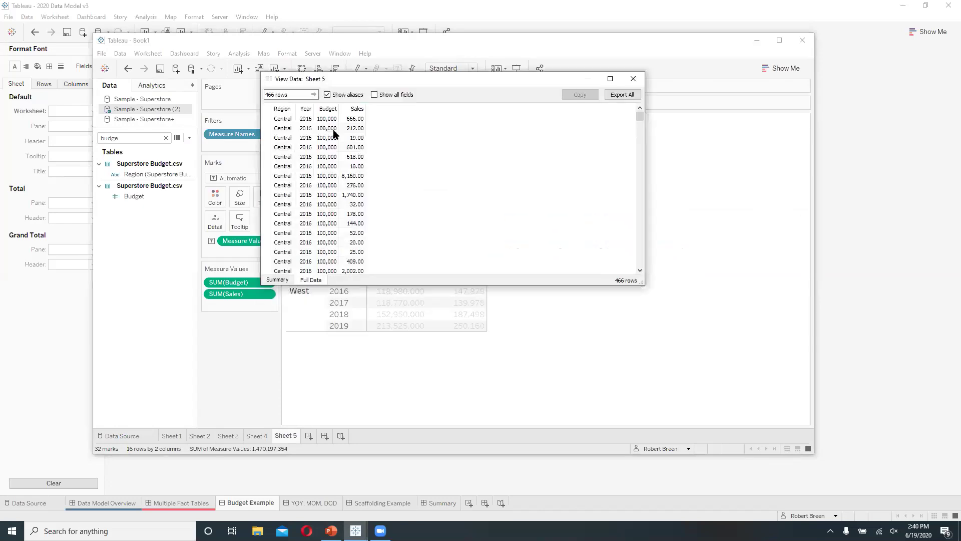
pyautogui.click(356, 128)
pyautogui.click(354, 137)
pyautogui.press('Up')
pyautogui.press('Up')
pyautogui.press('Left')
pyautogui.press('Down')
pyautogui.press('Down')
pyautogui.press('Down')
pyautogui.press('Down')
pyautogui.press('Down')
pyautogui.press('Down')
pyautogui.press('Down')
pyautogui.press('Down')
pyautogui.press('Down')
pyautogui.press('Down')
pyautogui.press('Down')
pyautogui.press('Down')
pyautogui.press('Down')
pyautogui.press('Down')
pyautogui.press('Down')
pyautogui.press('Down')
pyautogui.press('Down')
pyautogui.press('Down')
pyautogui.press('Down')
pyautogui.press('Down')
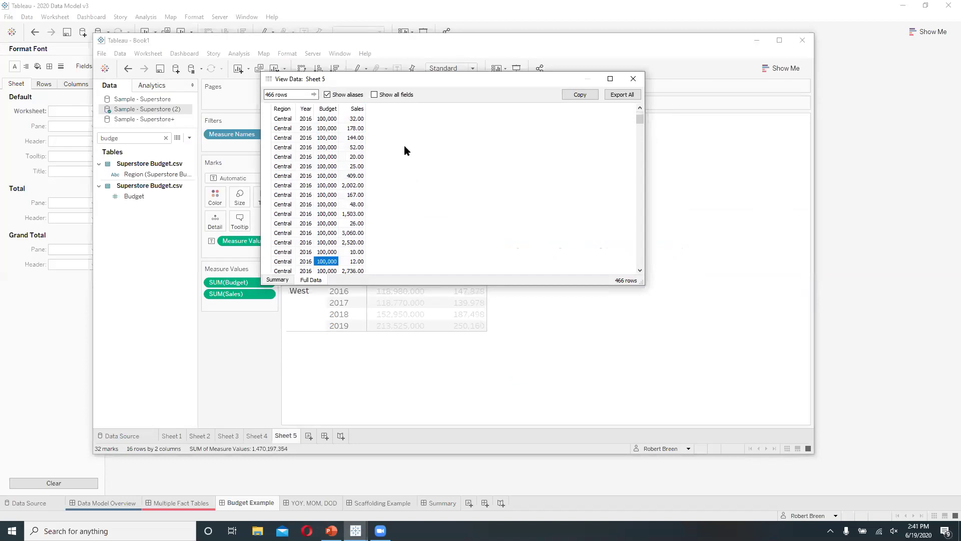
pyautogui.press('Down')
pyautogui.press('Down')
pyautogui.press('Down')
pyautogui.press('Down')
pyautogui.press('Down')
pyautogui.press('Down')
pyautogui.press('Down')
pyautogui.press('Down')
pyautogui.press('Down')
pyautogui.press('Down')
pyautogui.press('Down')
pyautogui.press('Down')
pyautogui.press('Down')
pyautogui.press('Down')
pyautogui.press('Down')
pyautogui.press('Down')
pyautogui.press('Down')
pyautogui.press('Down')
pyautogui.press('Down')
pyautogui.press('Down')
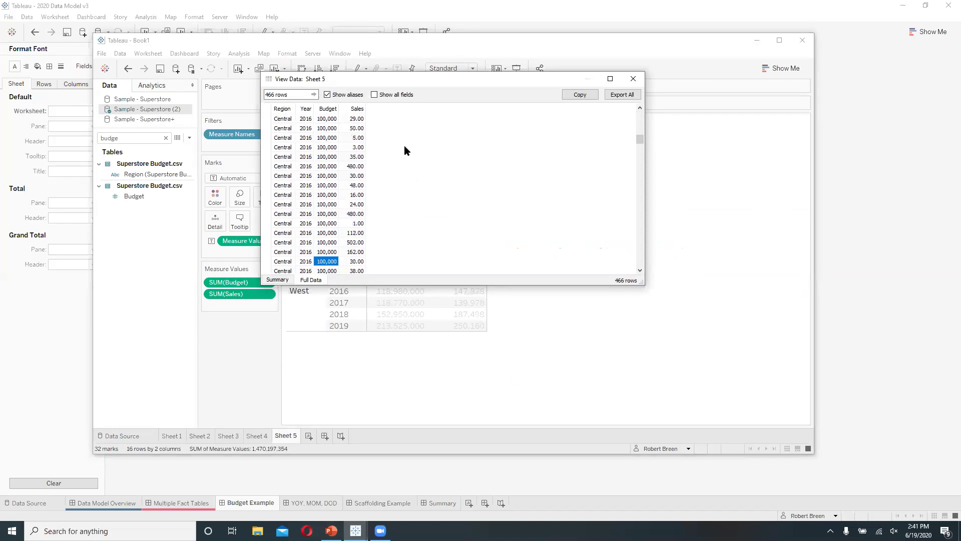
pyautogui.press('Down')
pyautogui.press('Down')
pyautogui.press('Down')
pyautogui.press('Down')
pyautogui.press('Down')
pyautogui.press('Down')
pyautogui.press('Down')
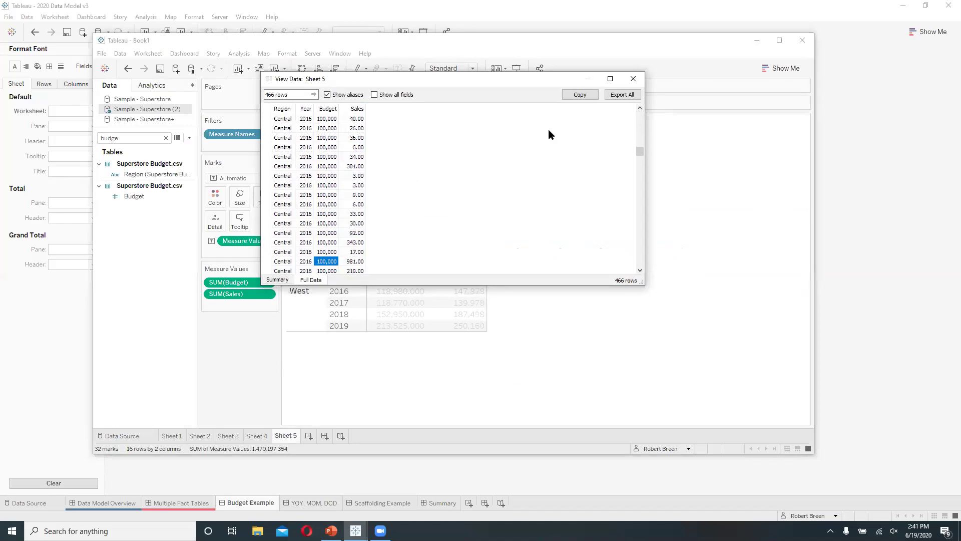
pyautogui.click(696, 228)
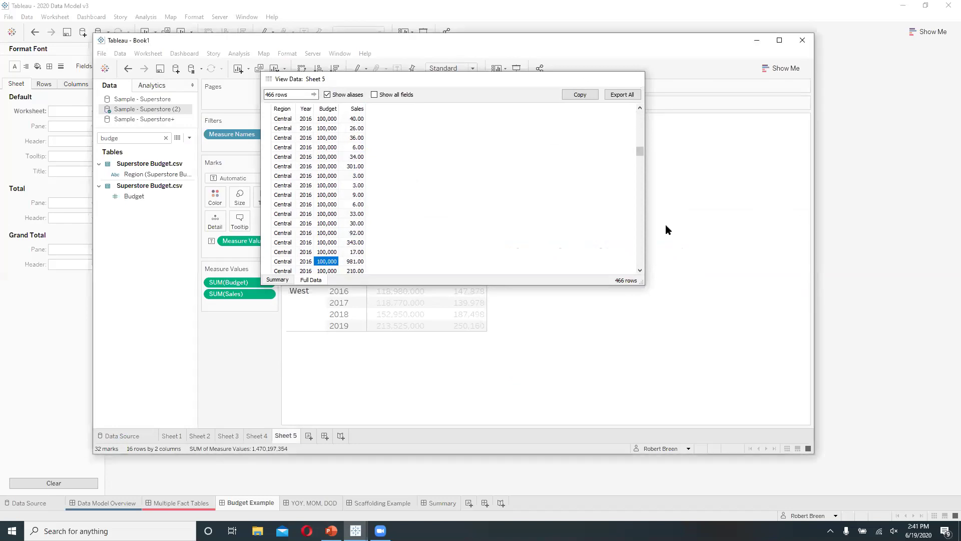
# Undo the join changes back to the relationship between Sample - Superstore.csv and Superstore Budget.csv
pyautogui.click(128, 69)
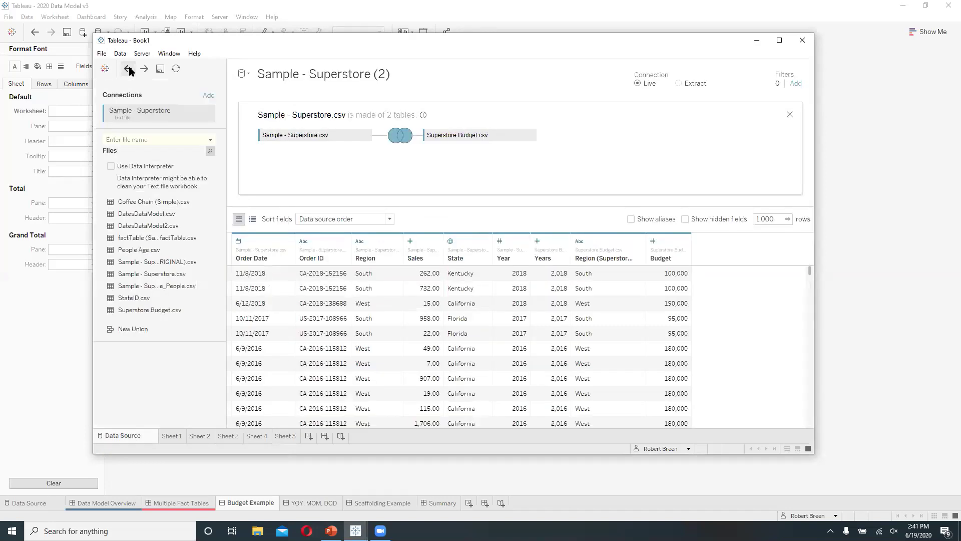
pyautogui.click(129, 69)
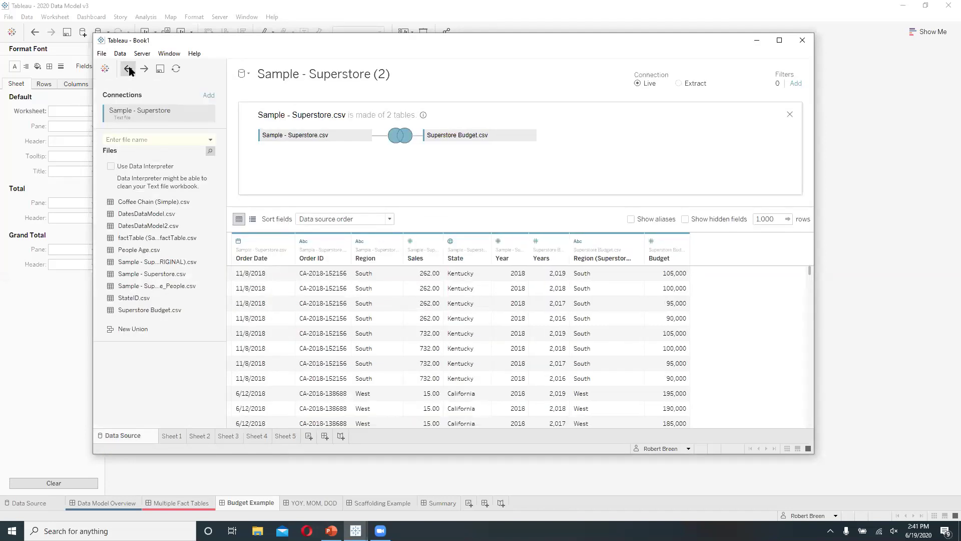
pyautogui.click(128, 69)
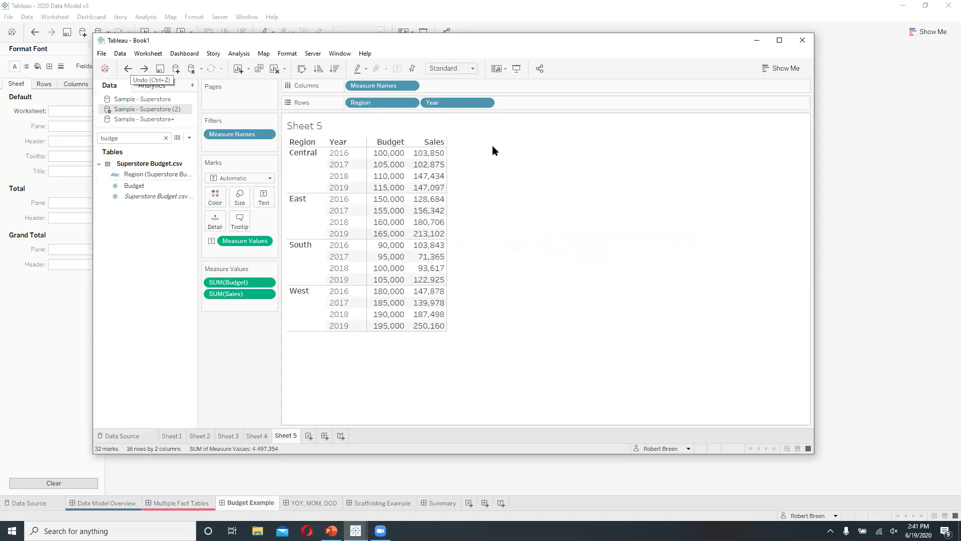
# Move the Sales and Budget sums to columns and combine them as a dual-axis chart
pyautogui.doubleClick(230, 293)
pyautogui.moveTo(230, 293); pyautogui.dragTo(461, 86)
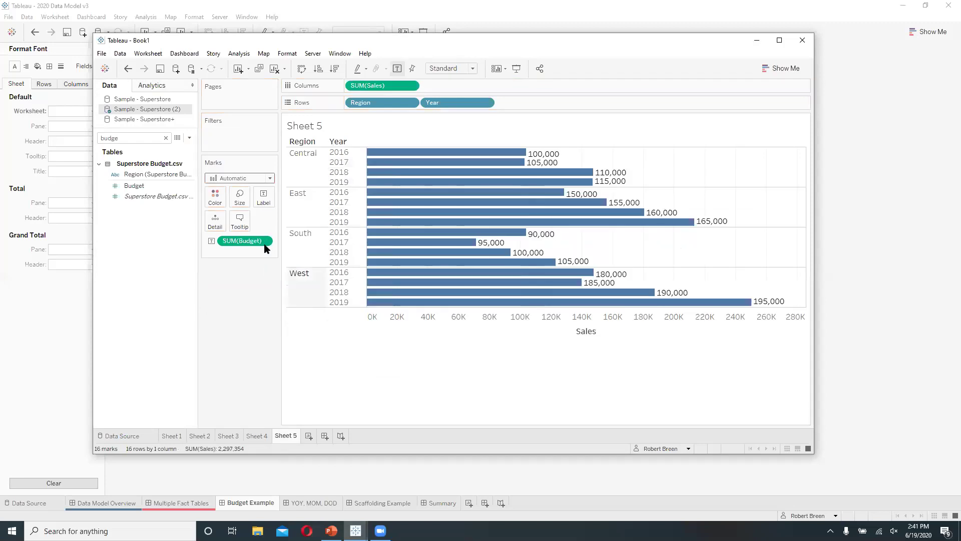
pyautogui.moveTo(238, 245); pyautogui.dragTo(456, 86)
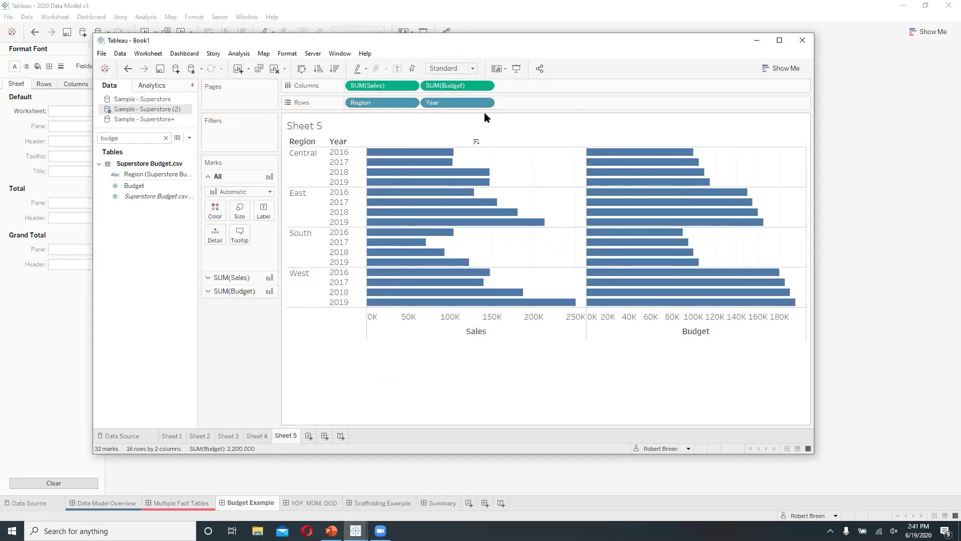
pyautogui.click(485, 90)
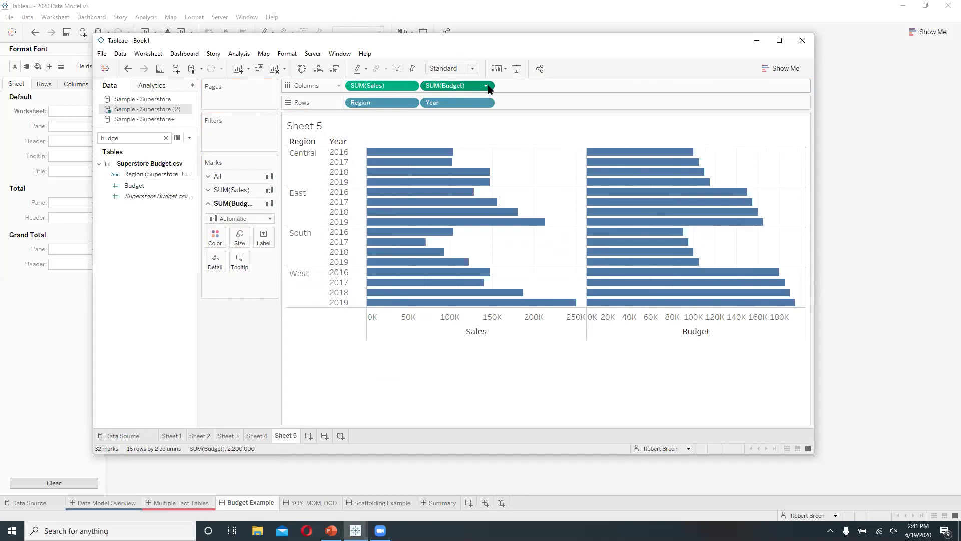
pyautogui.click(488, 89)
pyautogui.click(483, 274)
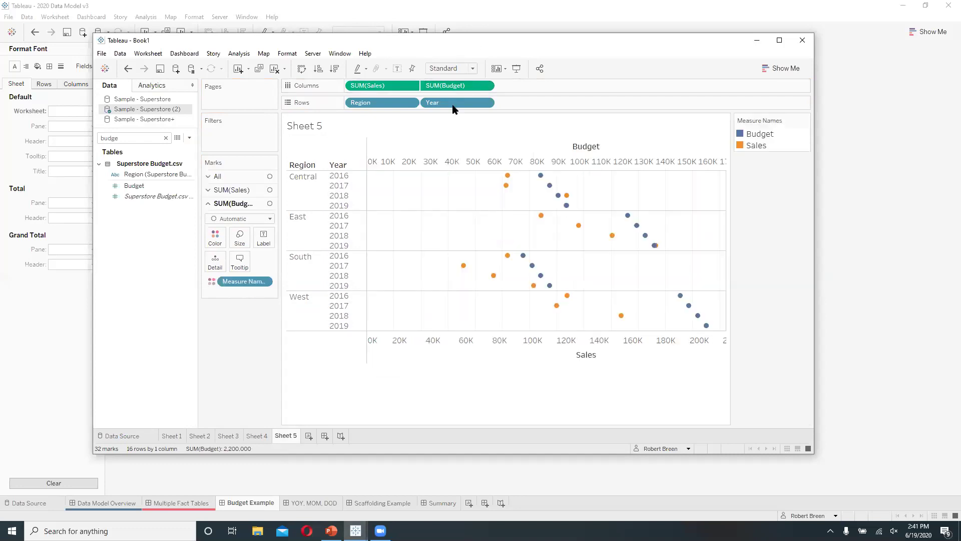
# Set the Sales marks to Bar and the Budget marks to Gantt Bar
pyautogui.click(229, 205)
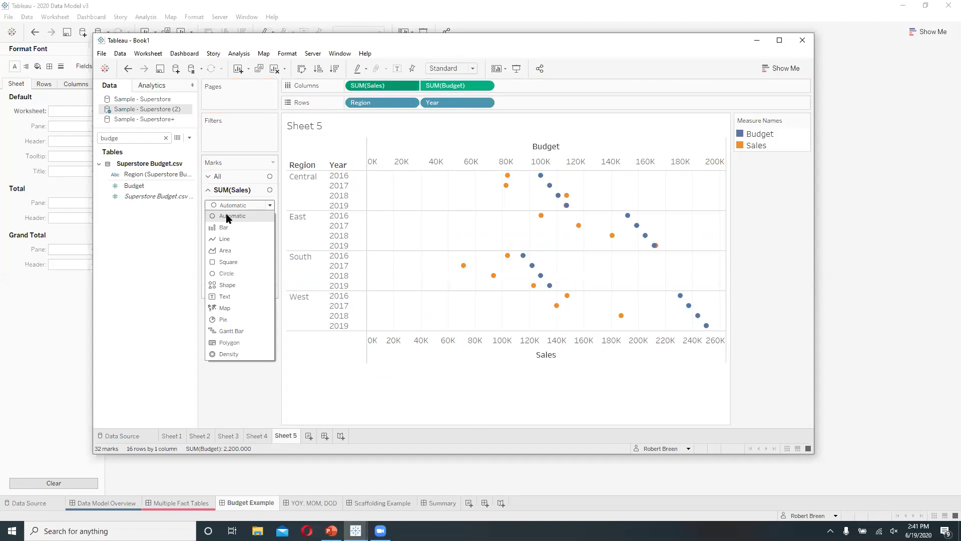
pyautogui.click(223, 228)
pyautogui.click(233, 203)
pyautogui.click(238, 219)
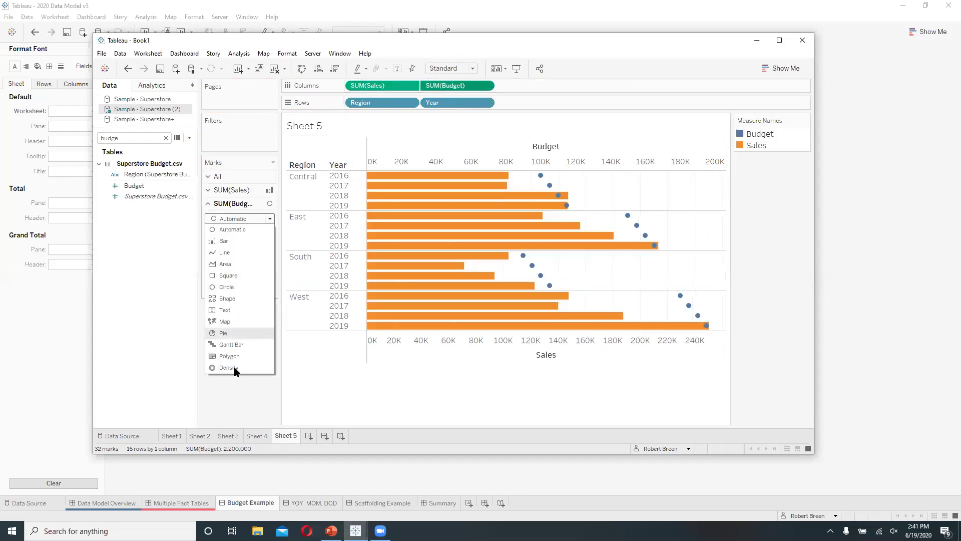
pyautogui.click(246, 344)
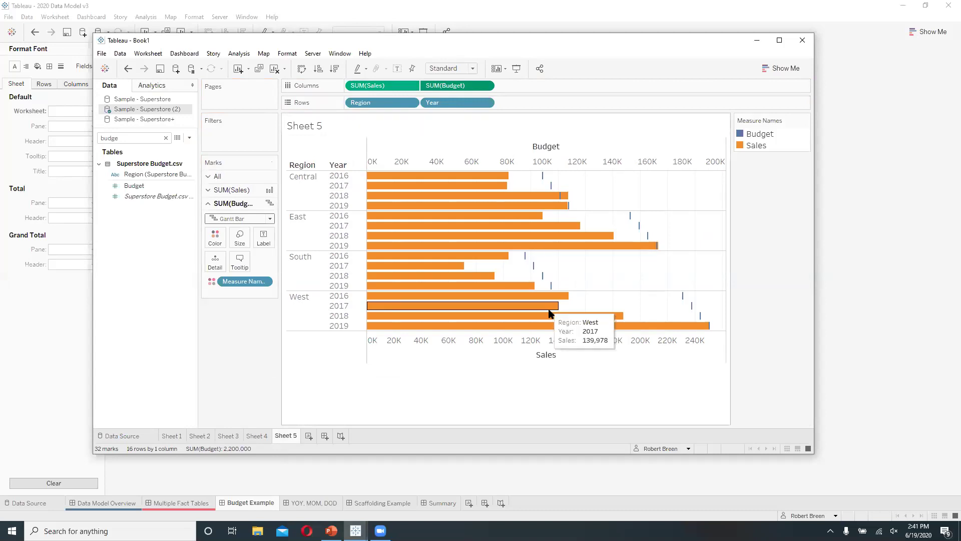
# Synchronize the Sales and Budget axes and hide the Budget axis header
pyautogui.rightClick(562, 354)
pyautogui.click(605, 397)
pyautogui.rightClick(561, 160)
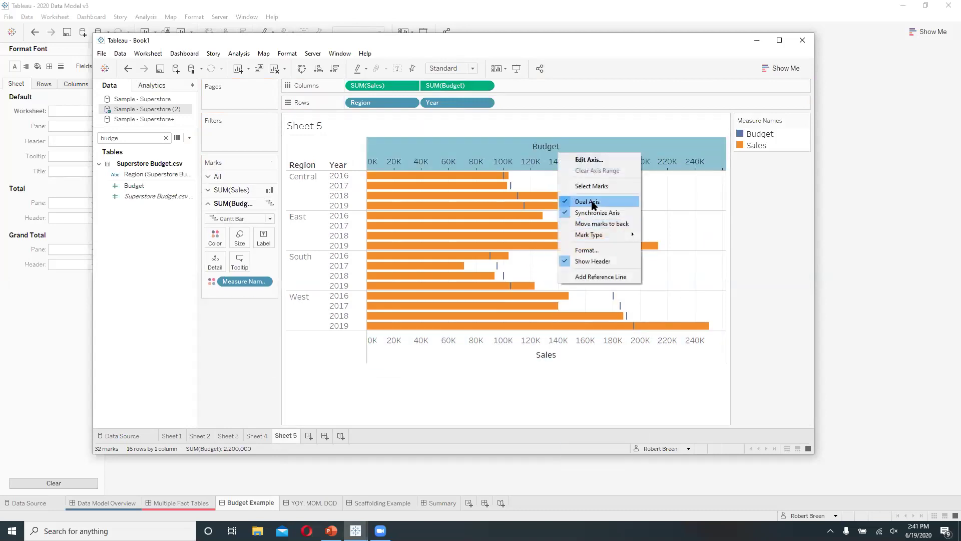
pyautogui.click(592, 261)
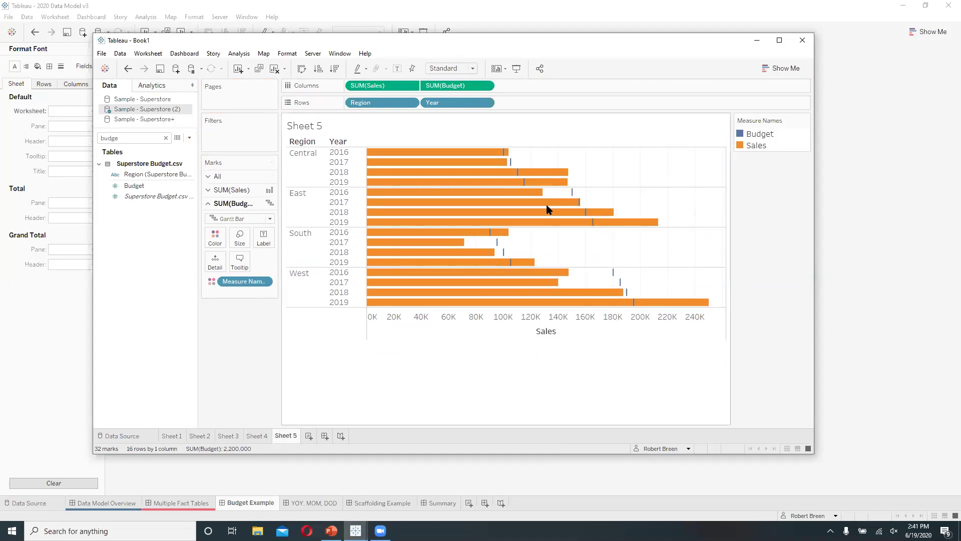
# Fit the sales-versus-budget chart on Sheet 5 to Entire View
pyautogui.click(462, 68)
pyautogui.click(645, 212)
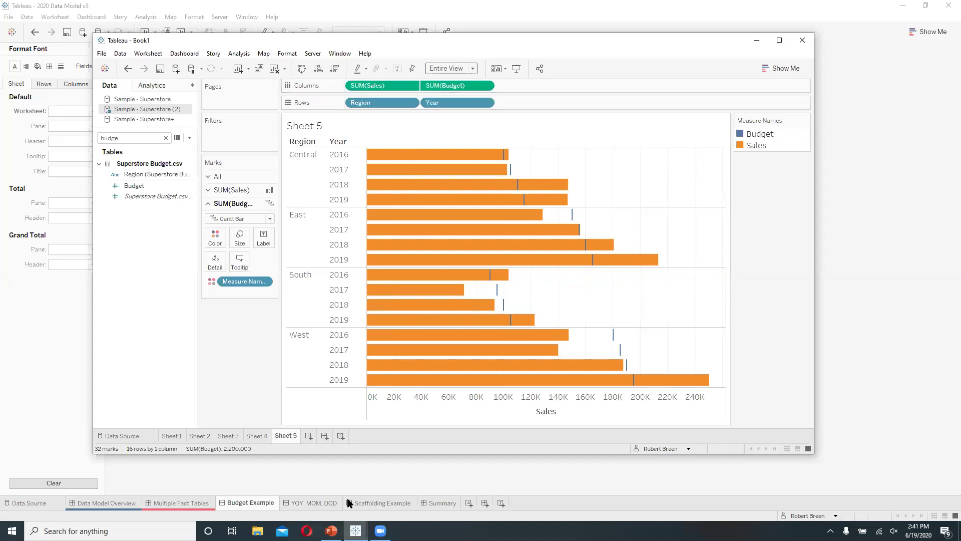
# Switch to the 2020 Data Model v3 workbook's YOY, MOM, DOD dashboard and open the worksheet behind its day-over-day table
pyautogui.click(325, 503)
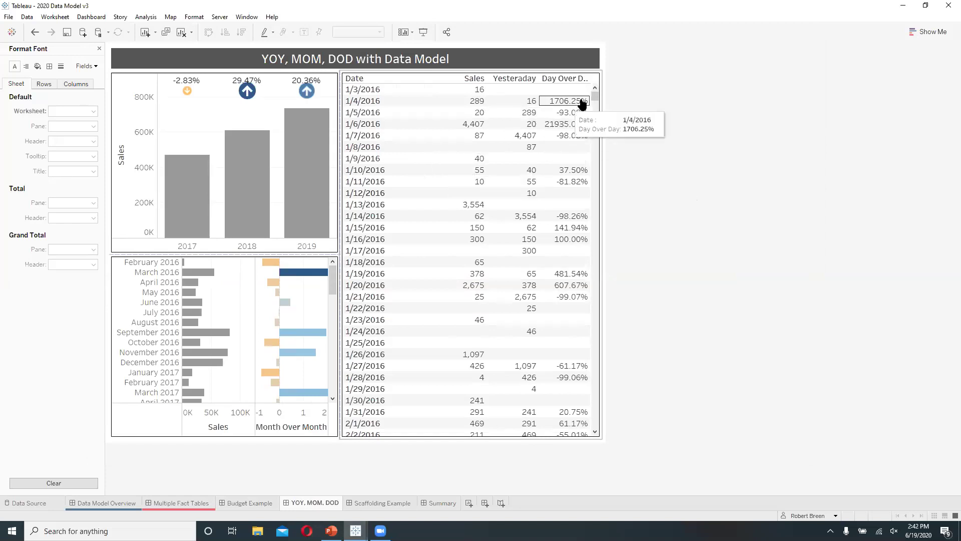
pyautogui.click(607, 95)
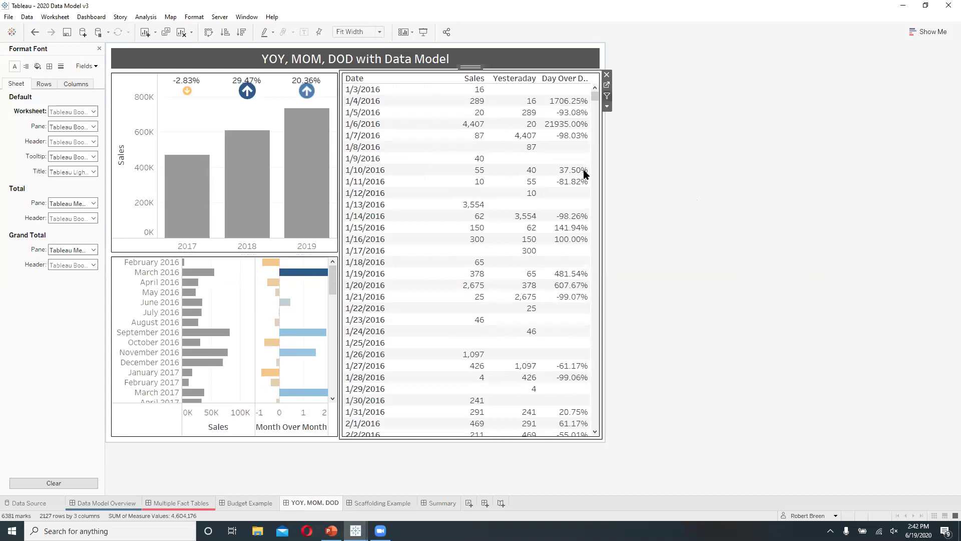
pyautogui.click(610, 88)
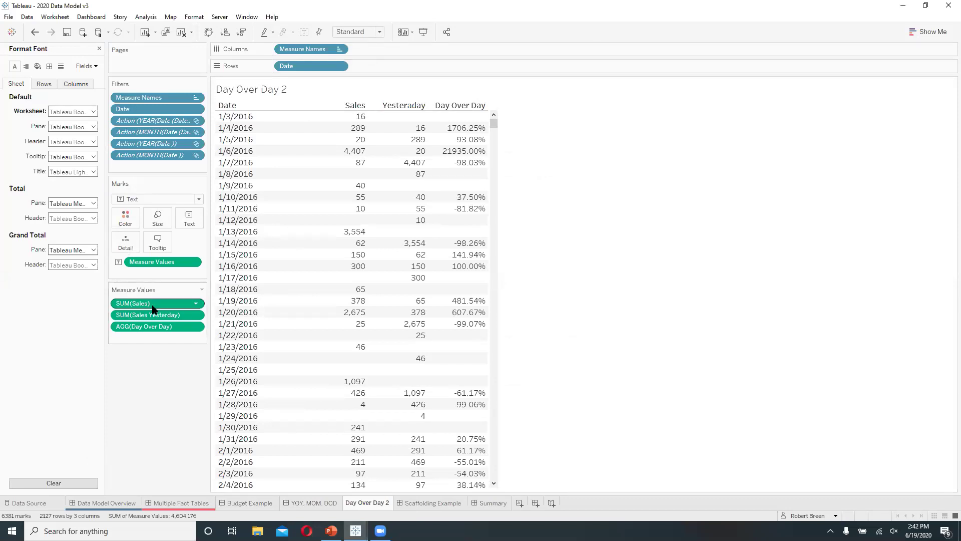
# Examine how each date's Sales compares with the previous day's value in the day-over-day table, including the Sales Yesterday measure
pyautogui.click(360, 118)
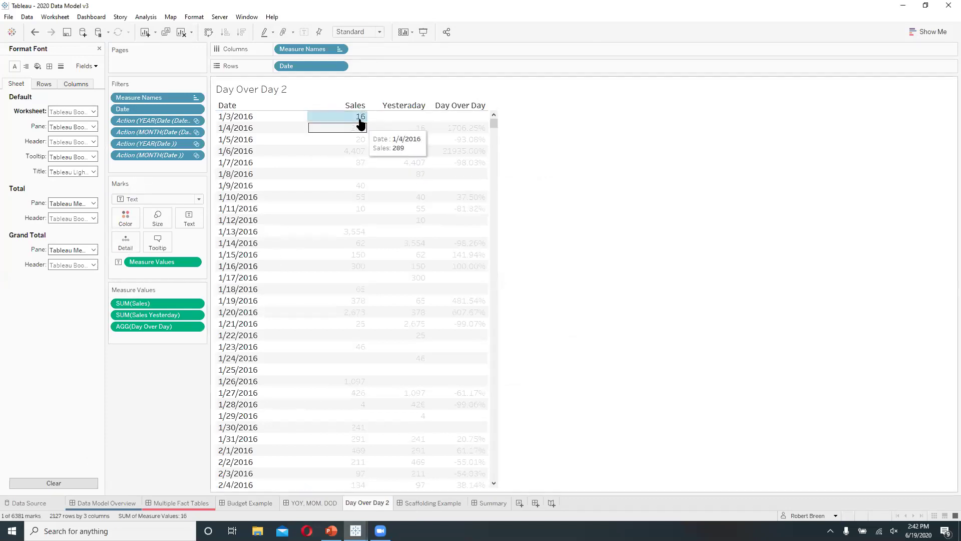
pyautogui.press('Escape')
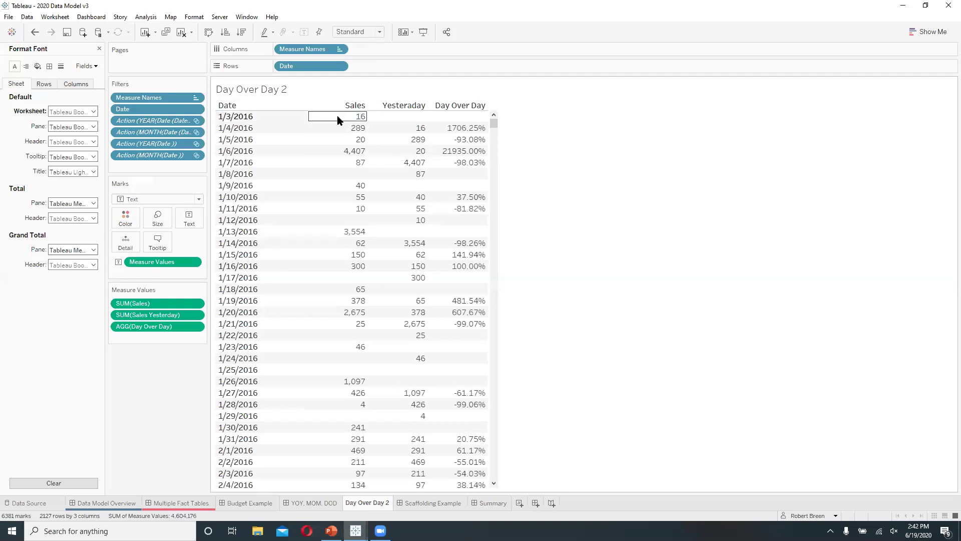
pyautogui.moveTo(339, 131)
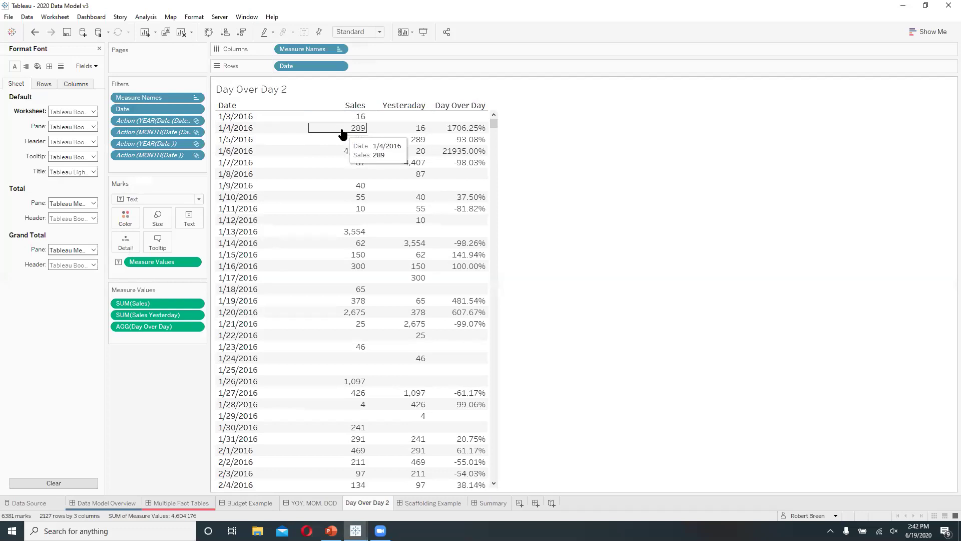
pyautogui.moveTo(419, 132)
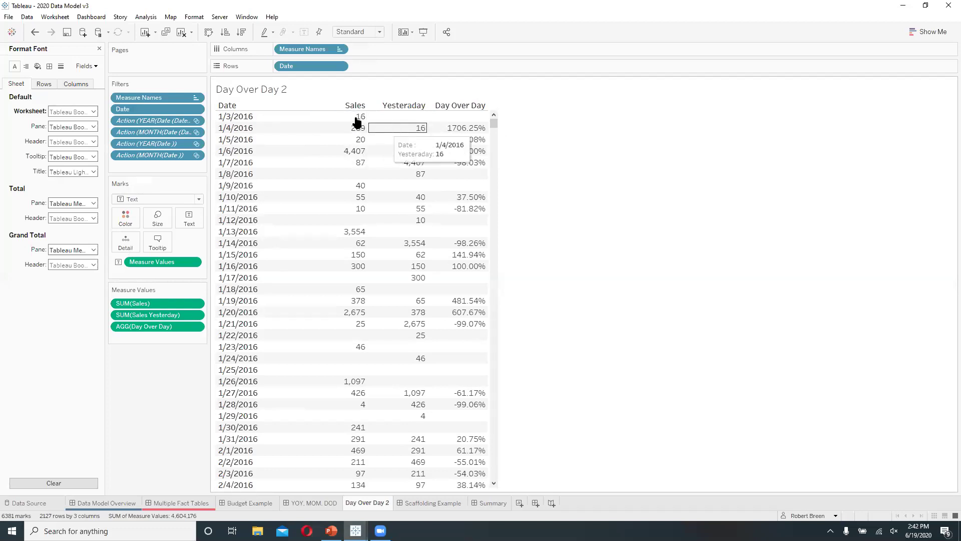
pyautogui.click(160, 318)
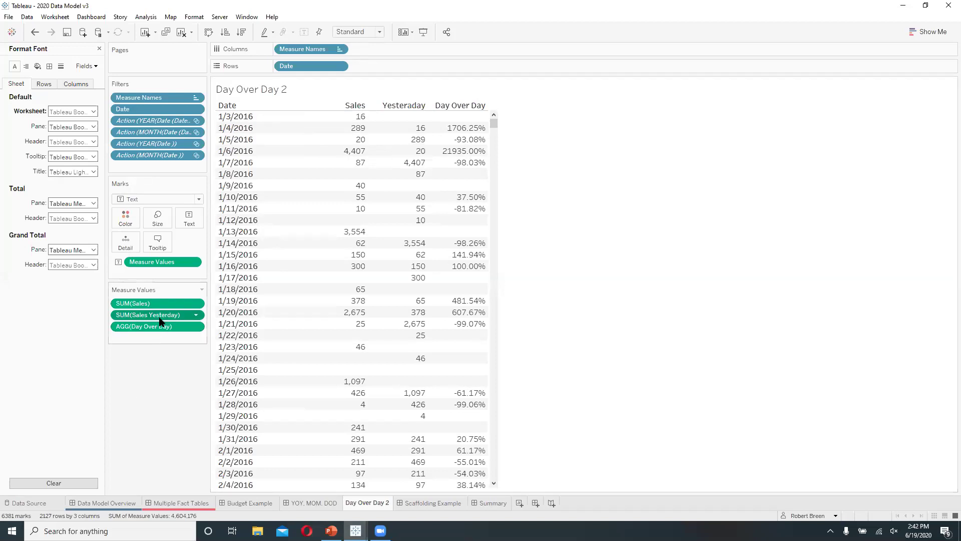
pyautogui.click(245, 334)
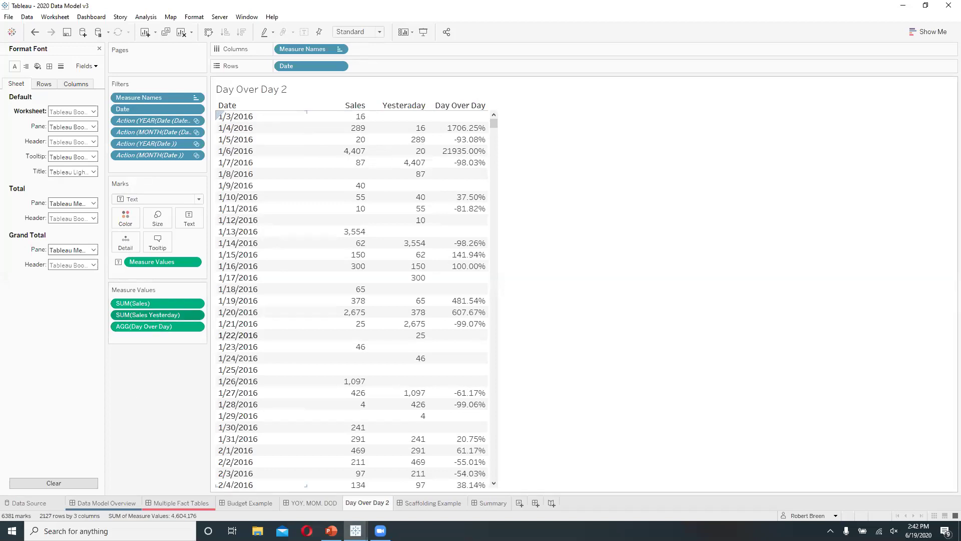